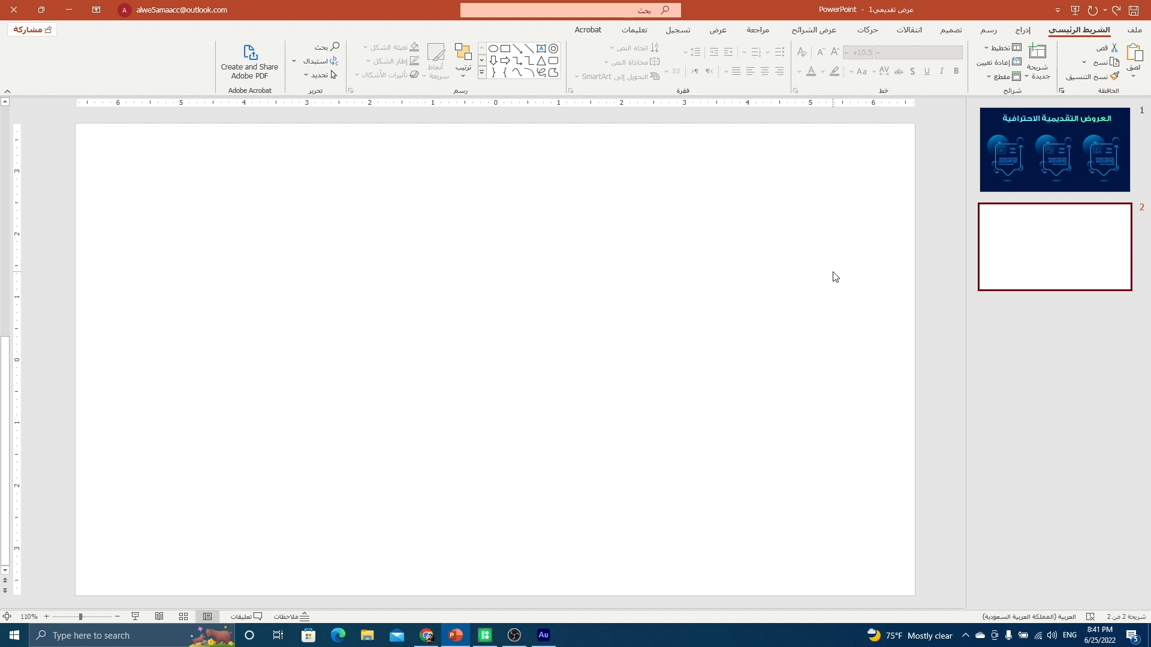
# Open the background formatting options for the blank second slide
pyautogui.click(817, 247)
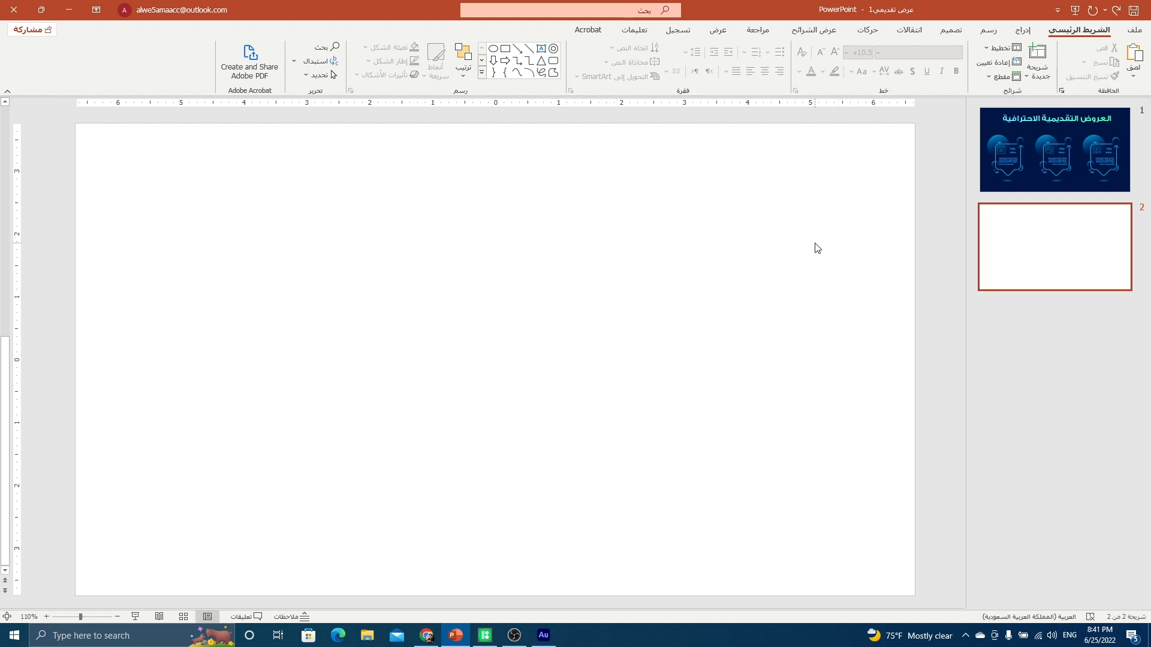
pyautogui.rightClick(827, 233)
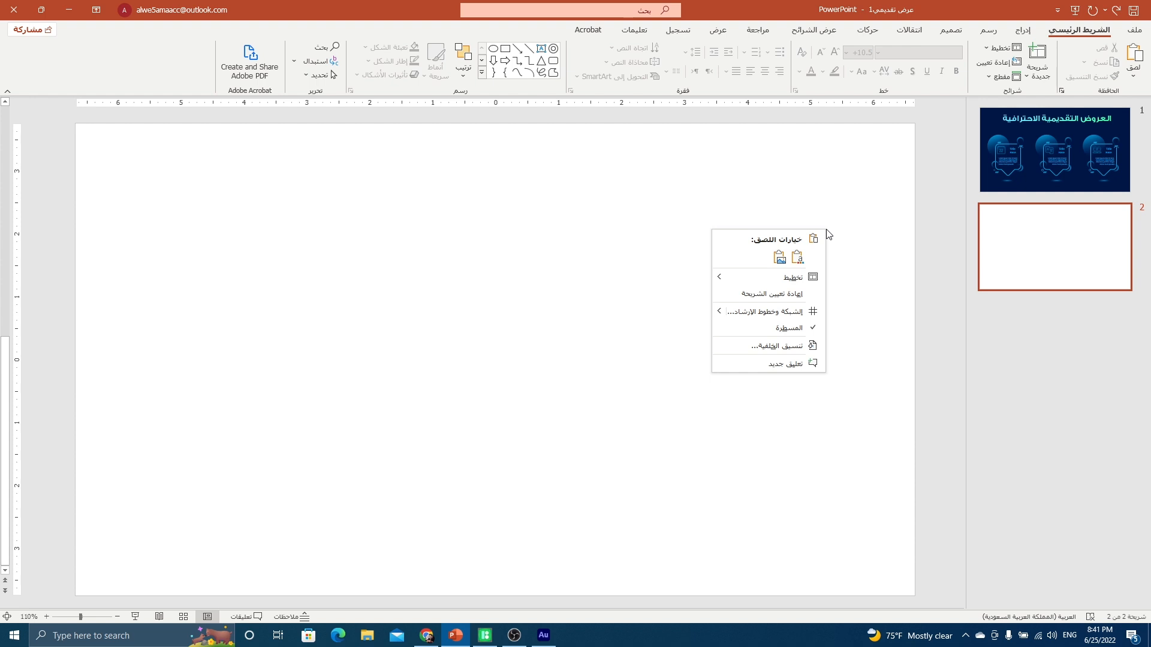
pyautogui.click(766, 350)
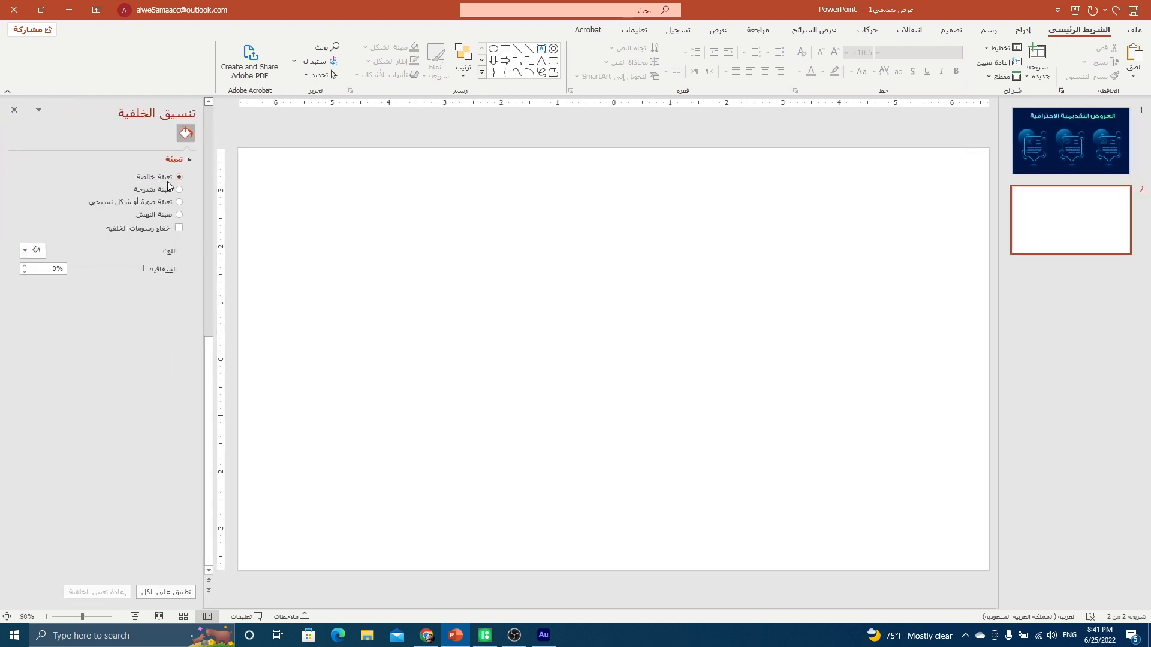
pyautogui.click(24, 250)
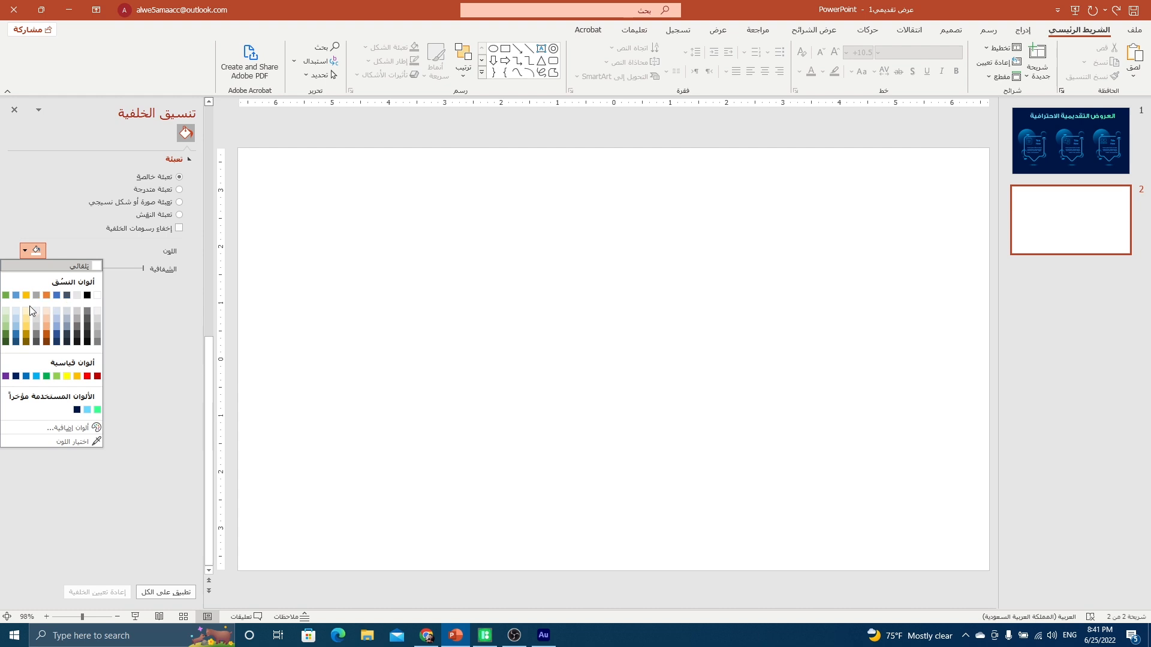
pyautogui.click(67, 428)
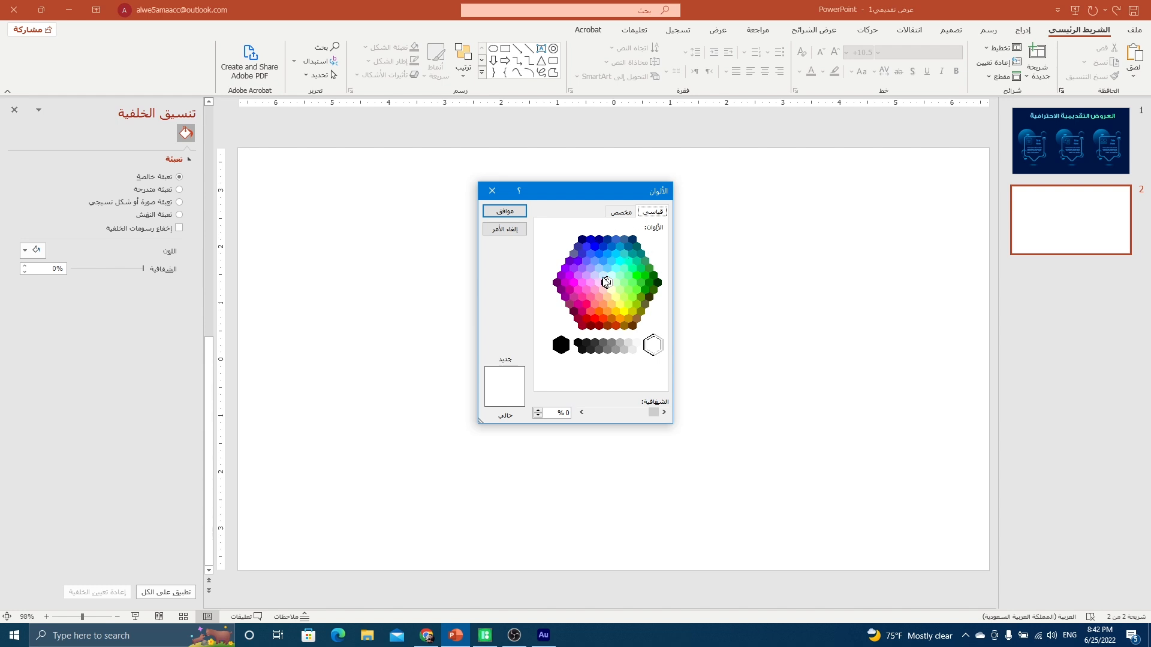
pyautogui.click(620, 213)
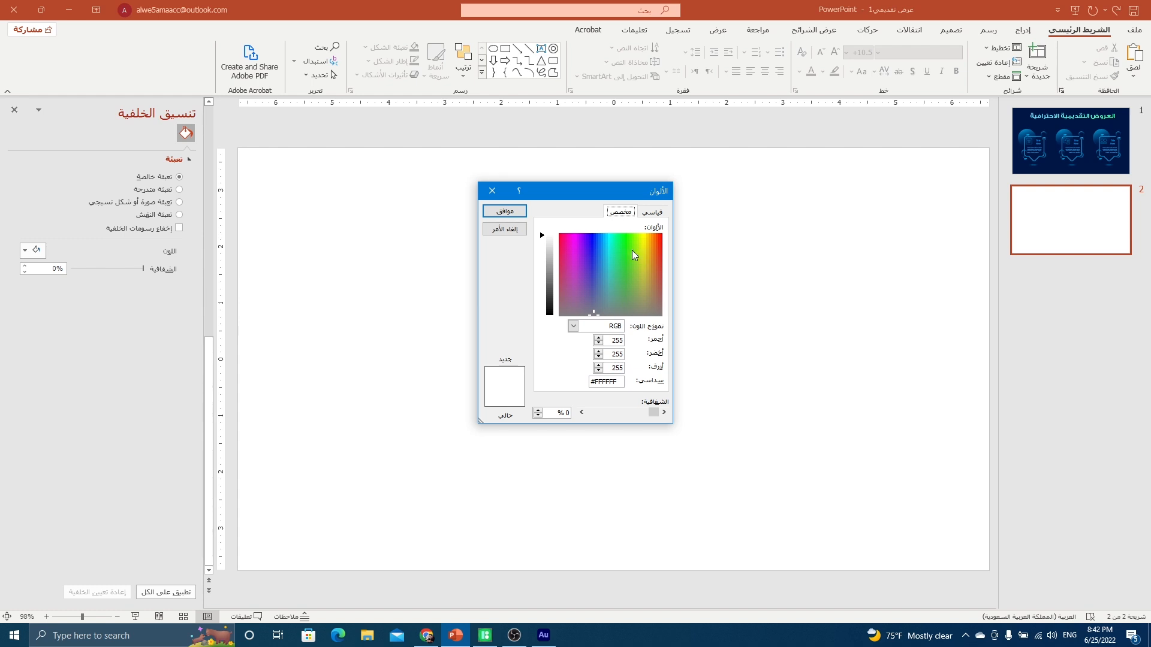
pyautogui.click(504, 229)
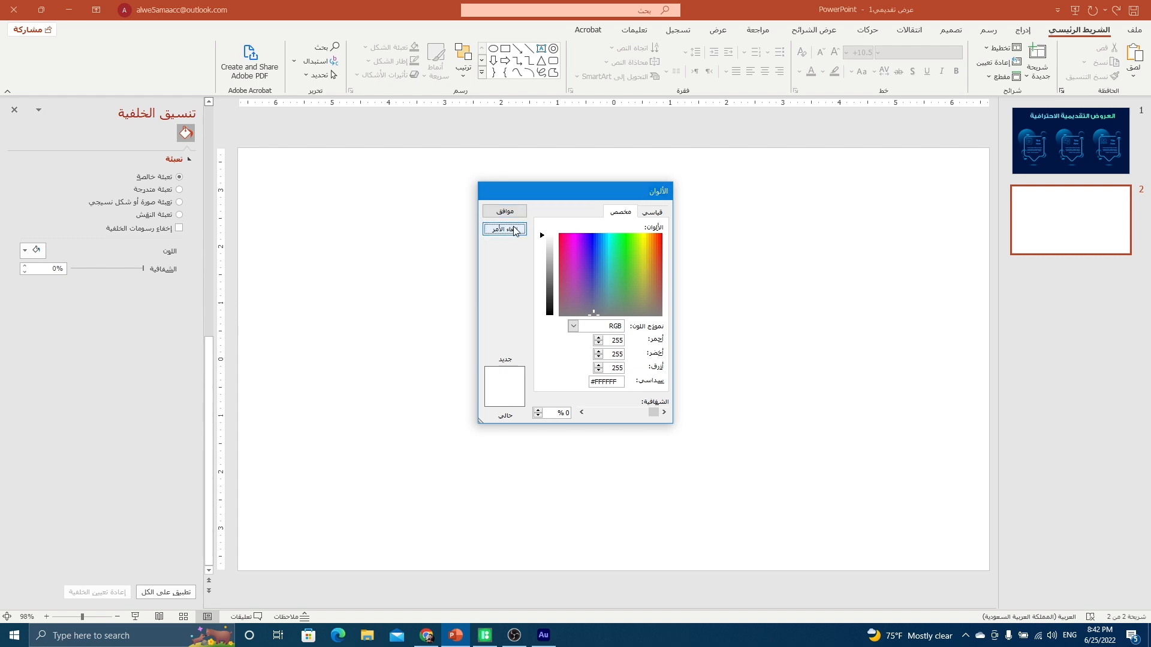
# Fill the slide background with the standard dark blue, darkened to the custom colour #001236
pyautogui.click(24, 251)
pyautogui.click(16, 376)
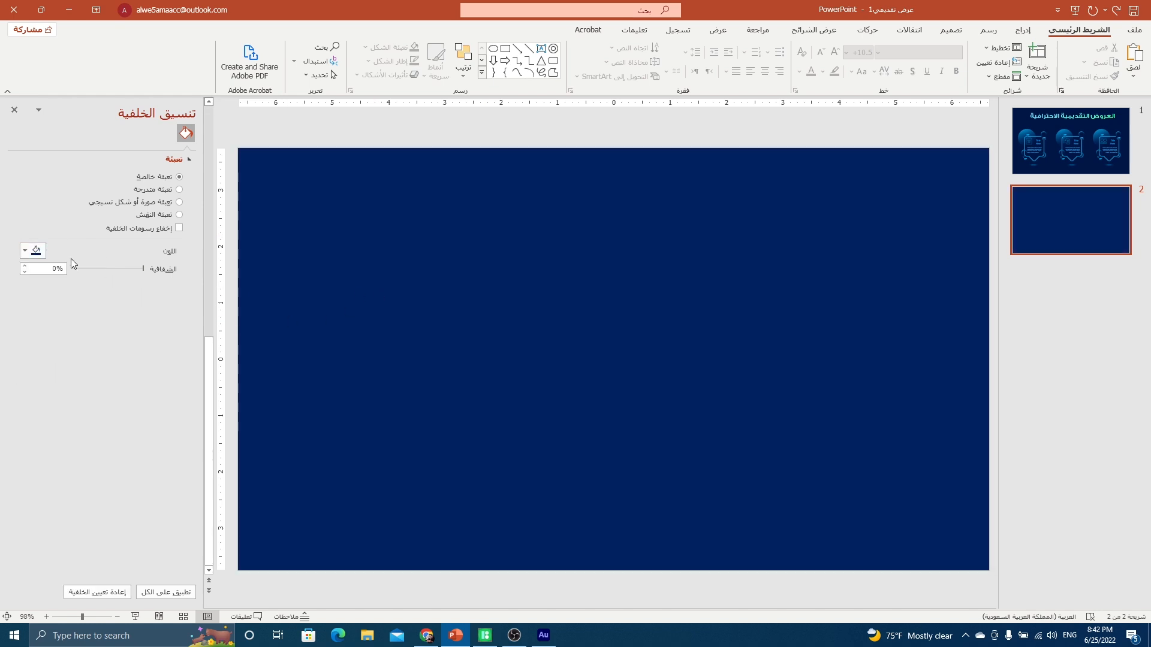
pyautogui.click(25, 251)
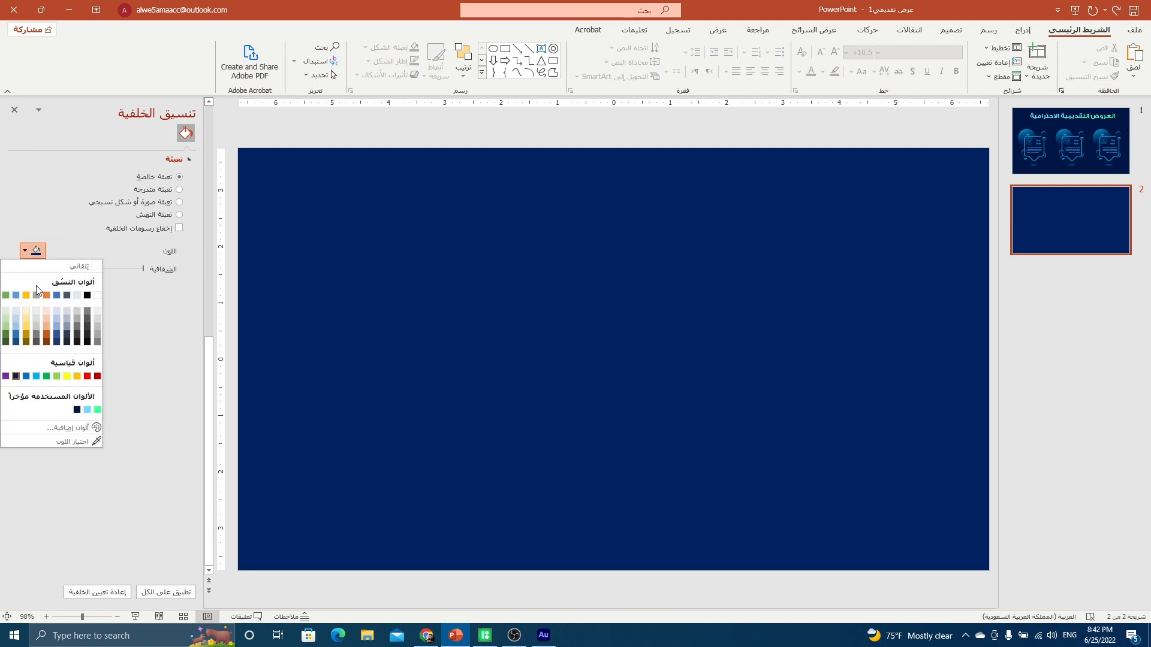
pyautogui.click(69, 427)
pyautogui.moveTo(541, 304); pyautogui.dragTo(542, 310)
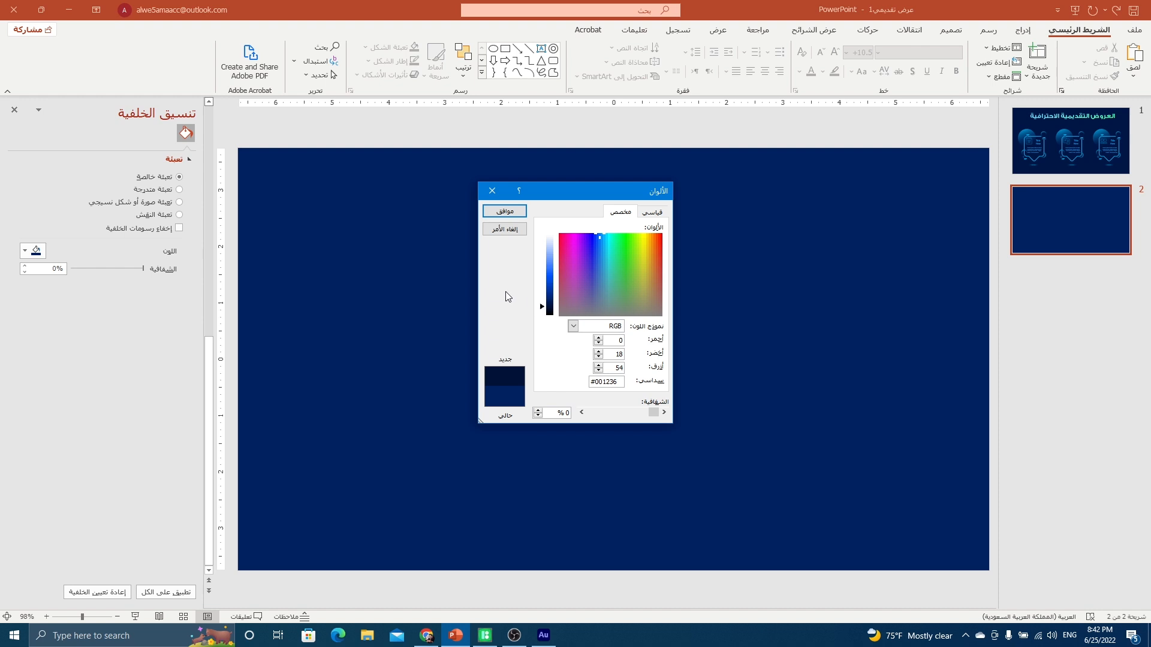
pyautogui.click(511, 211)
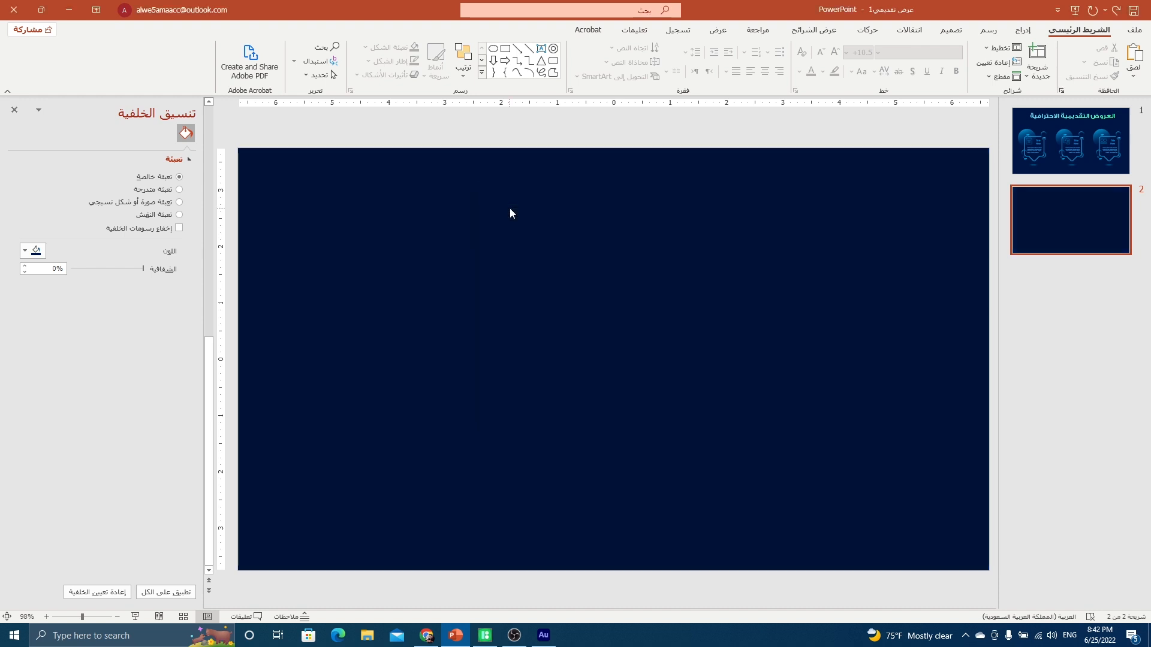
# Draw a rounded-corner square about 2.92" wide on the left half of the slide and slightly reduce its corner rounding
pyautogui.click(1024, 33)
pyautogui.click(955, 66)
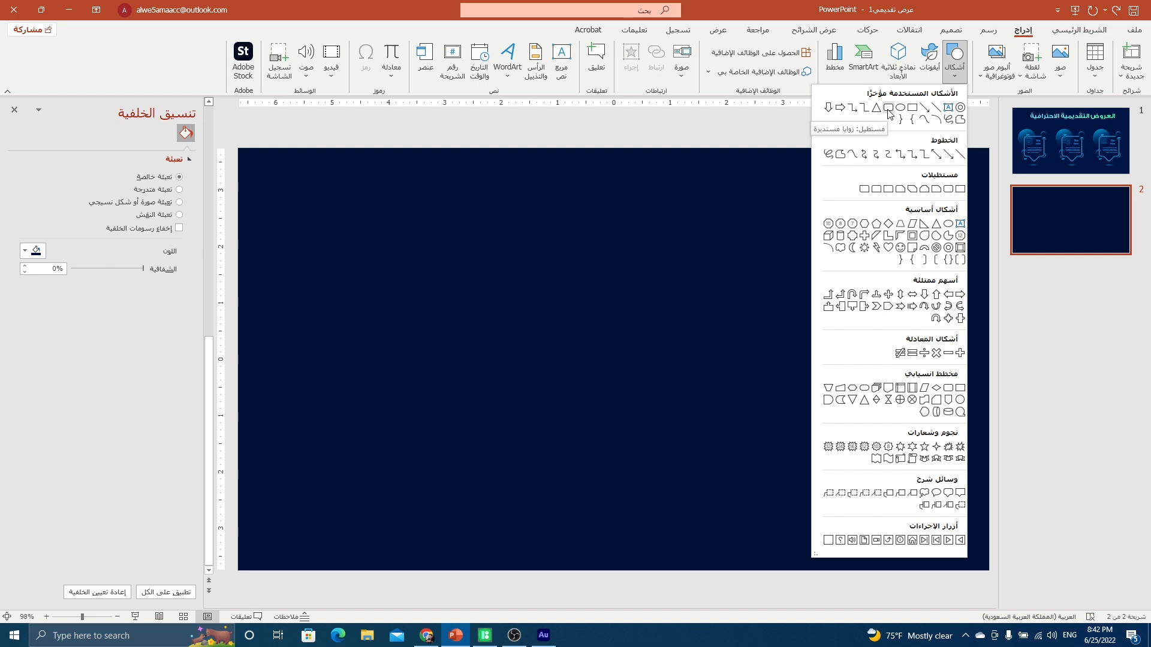
pyautogui.click(889, 111)
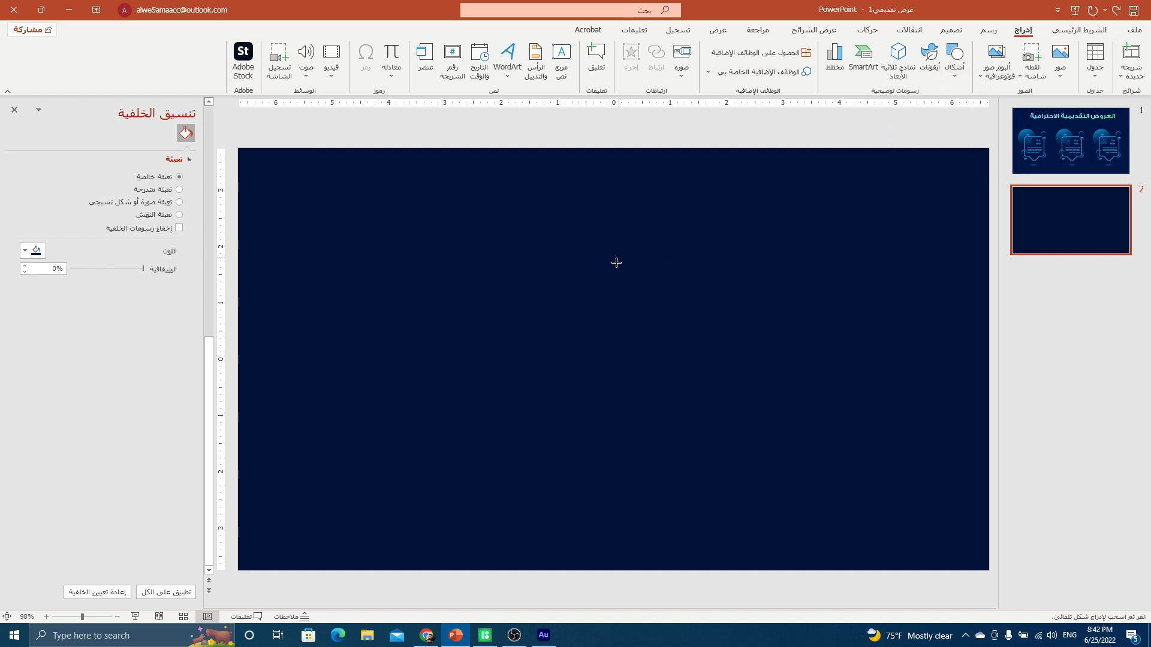
pyautogui.moveTo(337, 250); pyautogui.dragTo(470, 416)
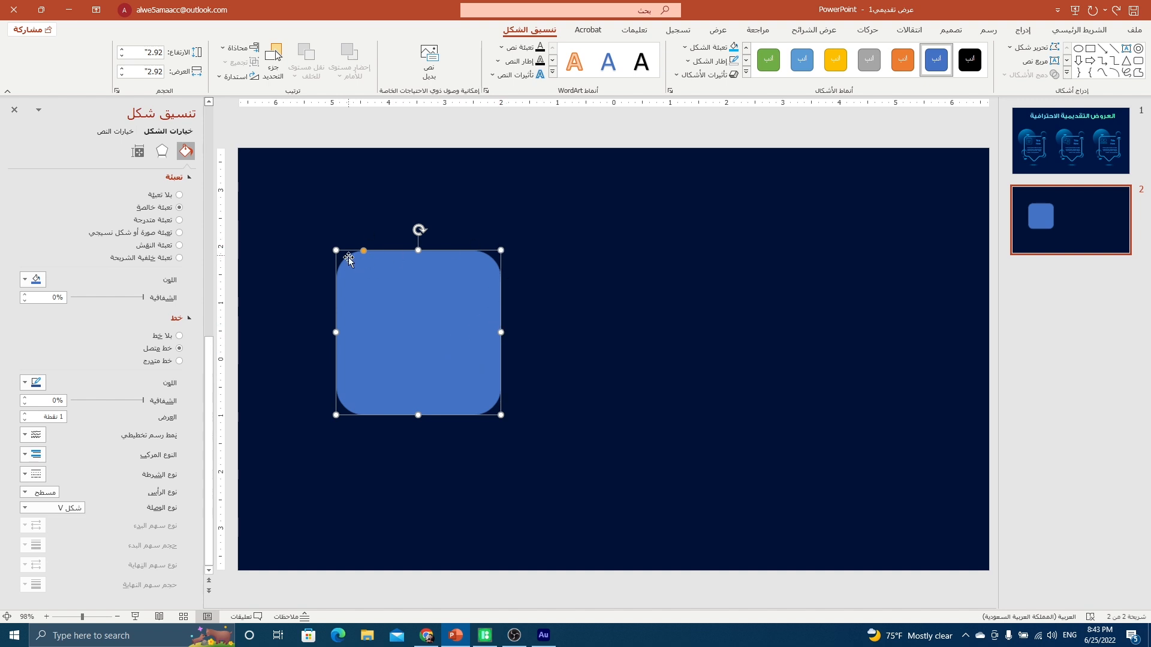
pyautogui.moveTo(362, 252); pyautogui.dragTo(353, 247)
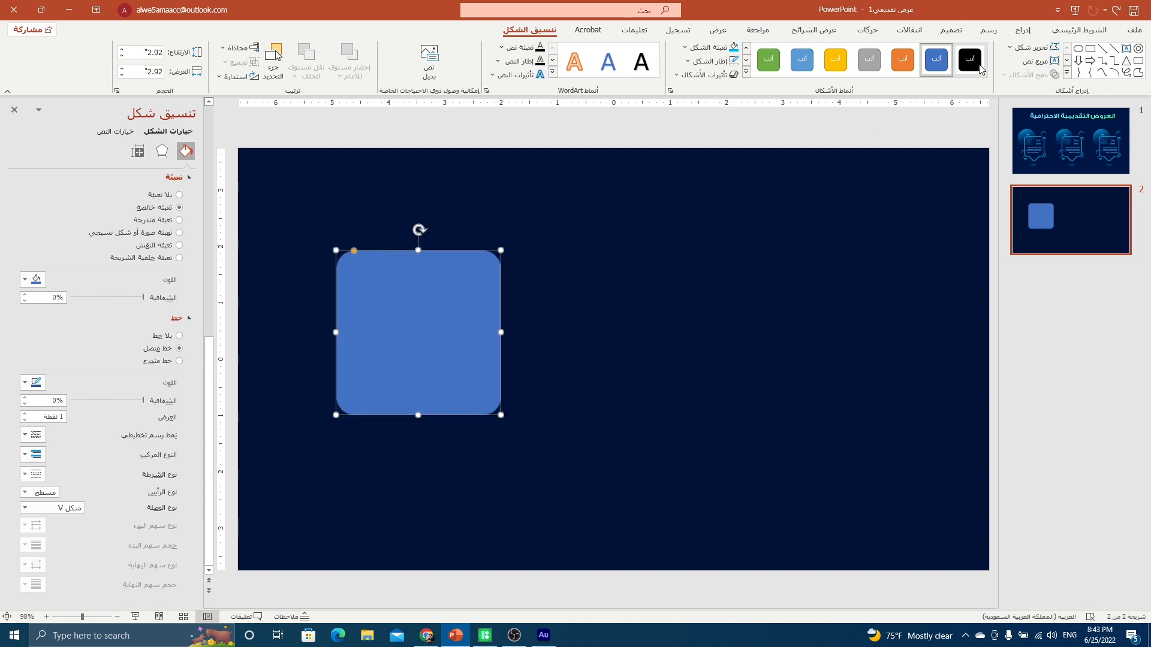
# Draw a second, smaller rounded-corner square about 1.73" wide beside the large one, near the slide's centre
pyautogui.click(1022, 30)
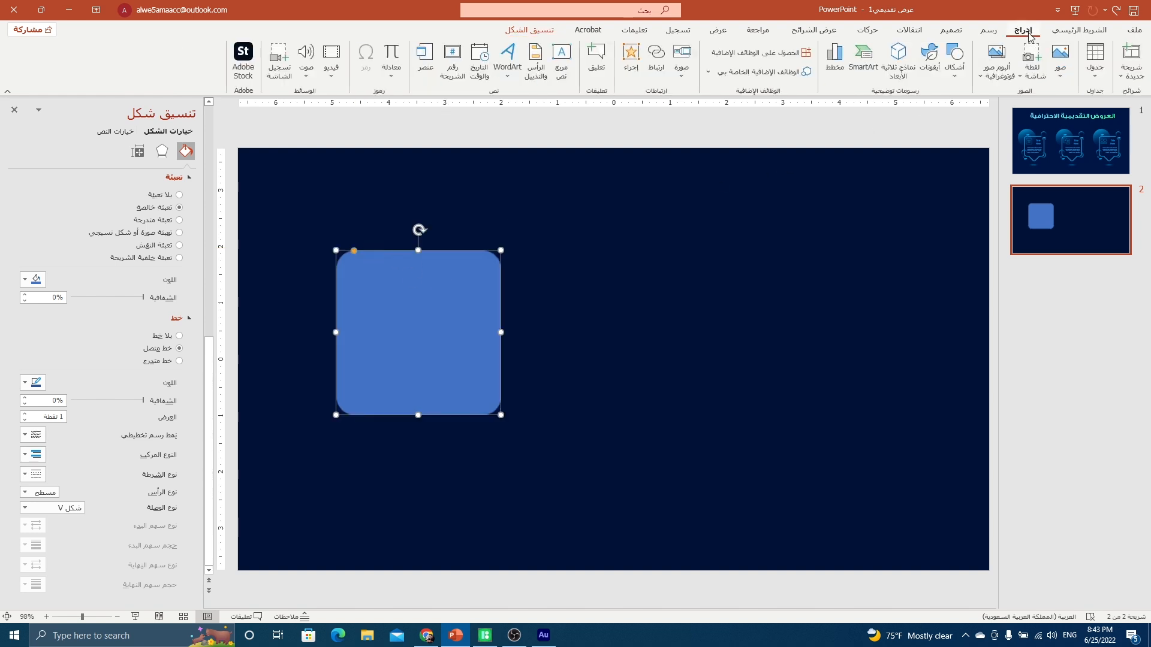
pyautogui.click(955, 71)
pyautogui.click(889, 109)
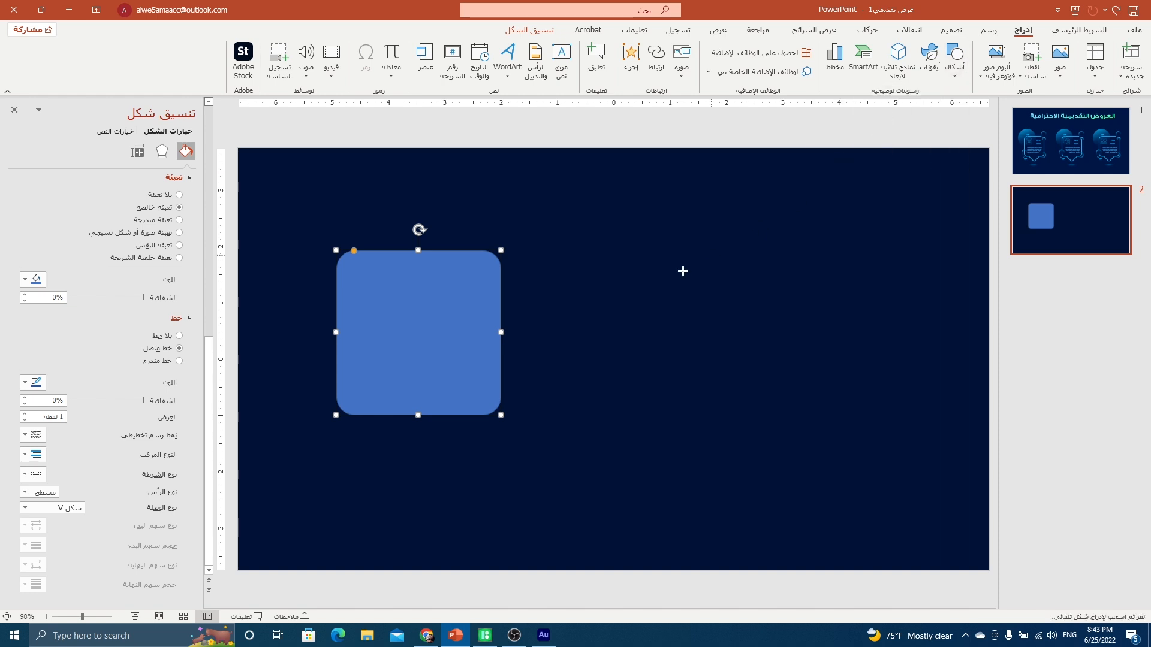
pyautogui.moveTo(572, 327); pyautogui.dragTo(669, 425)
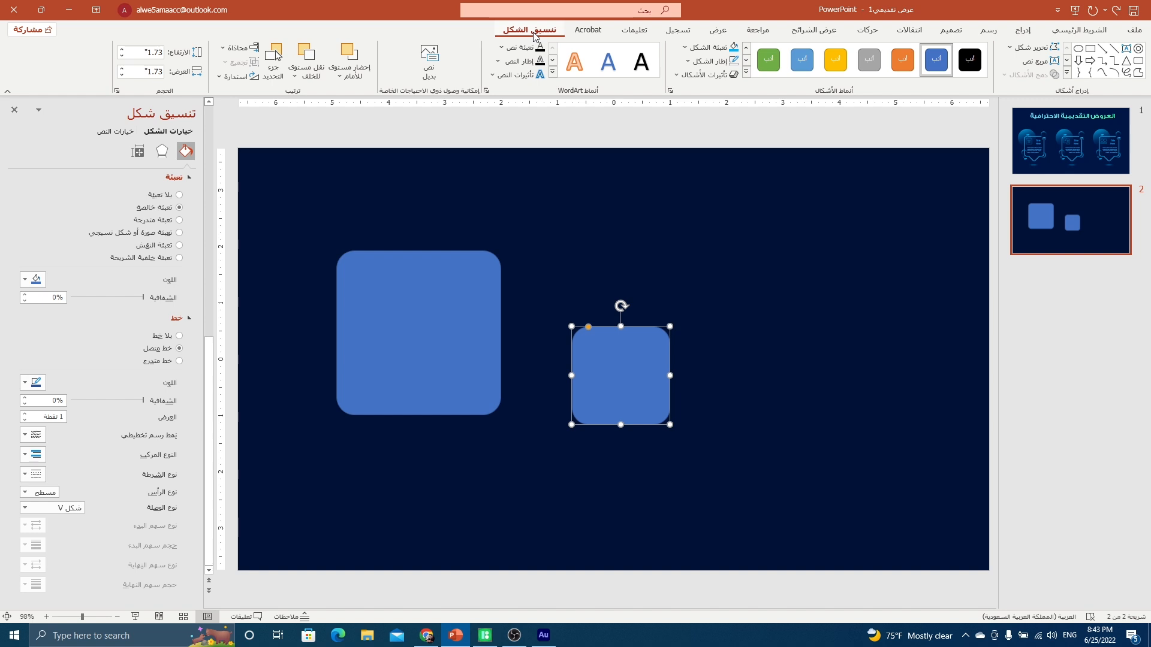
# Rotate the smaller square by 45° and move it over the large square's lower edge, centred, so its corner points downward
pyautogui.click(235, 76)
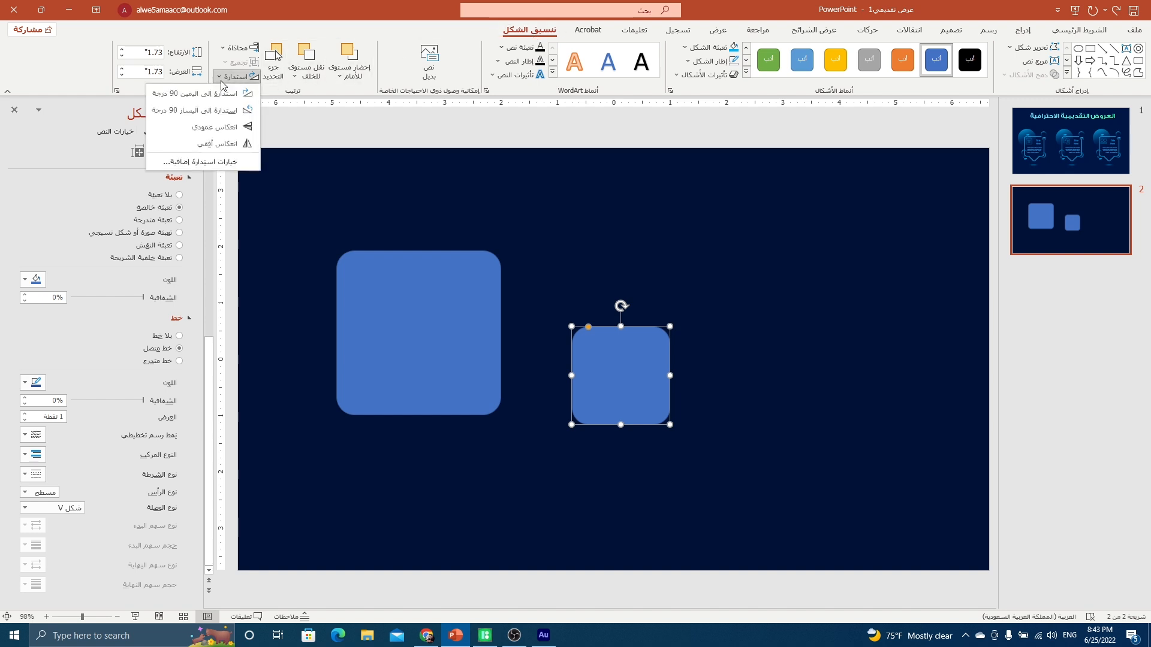
pyautogui.click(204, 162)
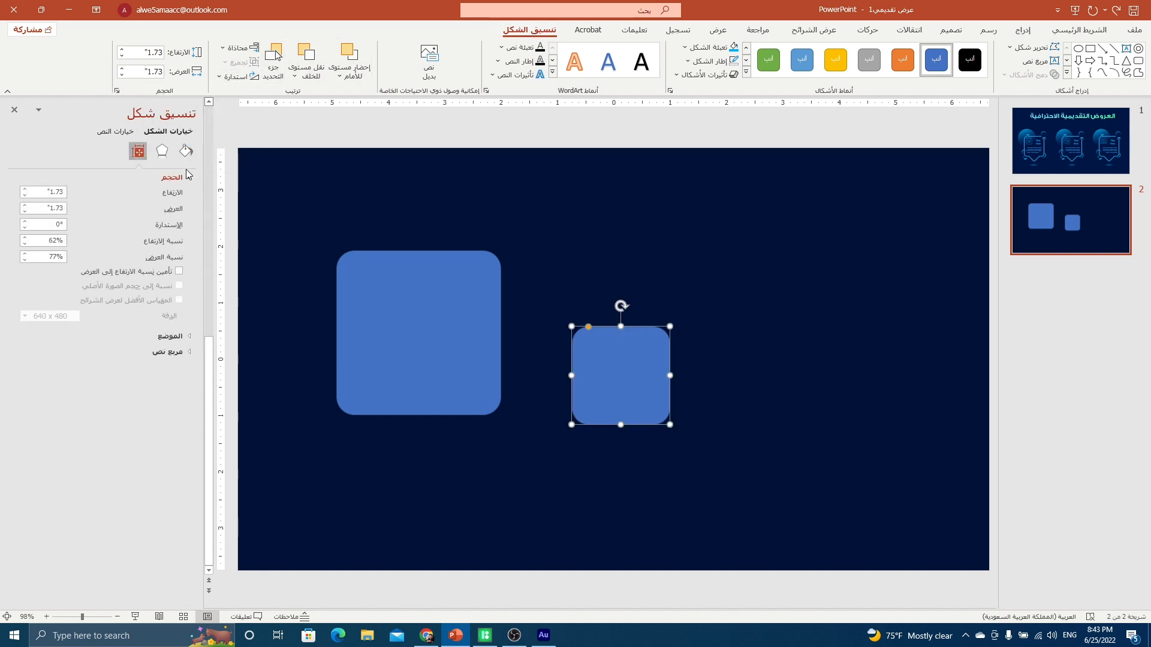
pyautogui.click(48, 225)
pyautogui.write('45')
pyautogui.press('Return')
pyautogui.click(628, 367)
pyautogui.moveTo(628, 368); pyautogui.dragTo(429, 363)
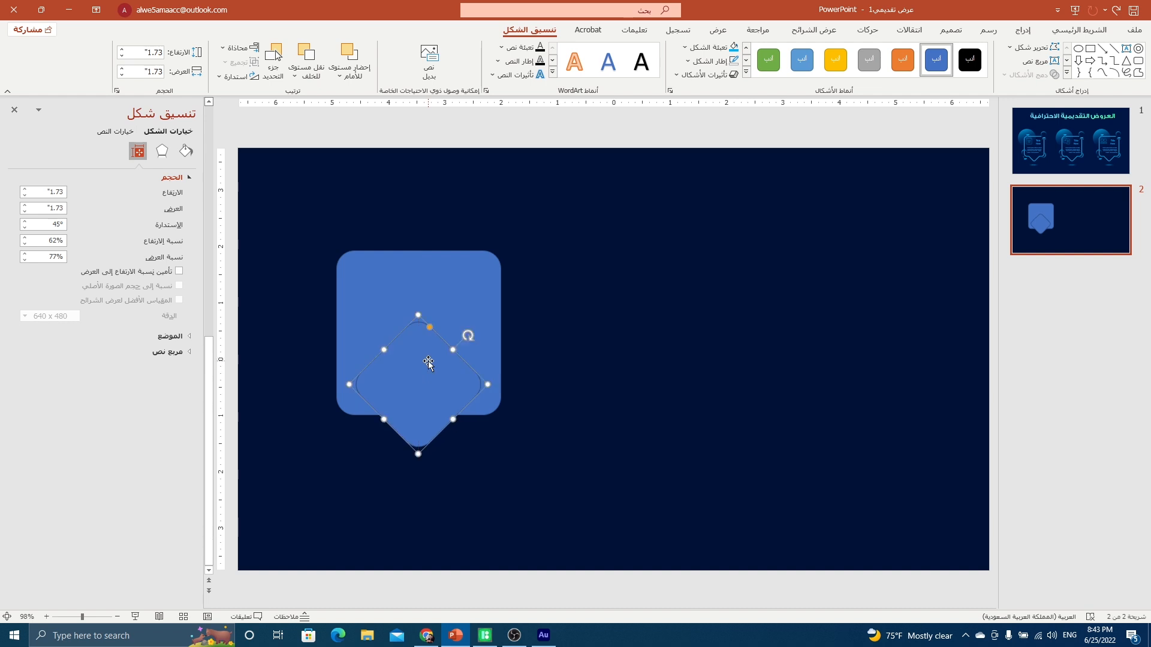
# Merge the large square and the rotated square into one callout shape with Union
pyautogui.click(472, 289)
pyautogui.keyDown('shift'); pyautogui.click(437, 350); pyautogui.keyUp('shift')
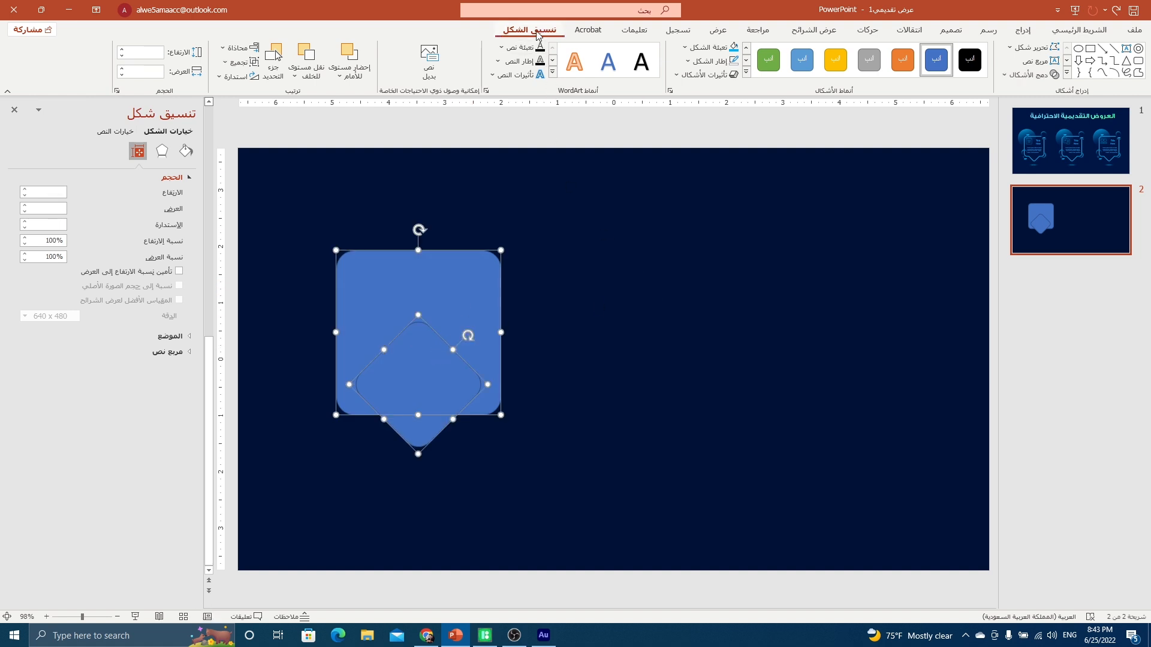
pyautogui.click(1015, 76)
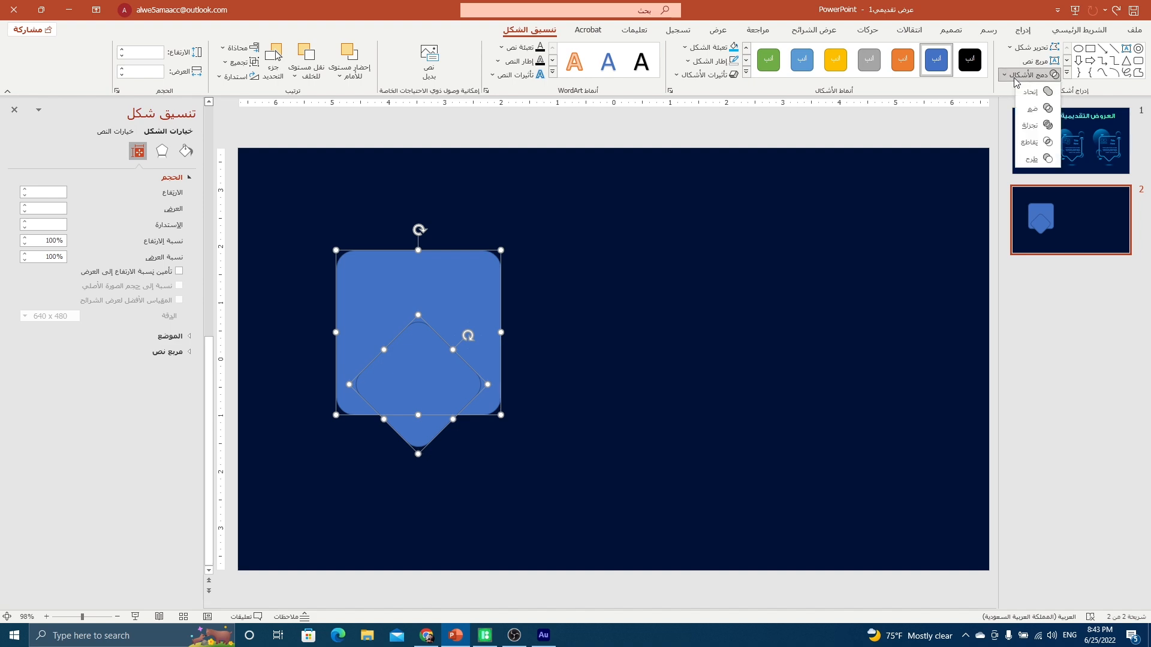
pyautogui.click(1030, 96)
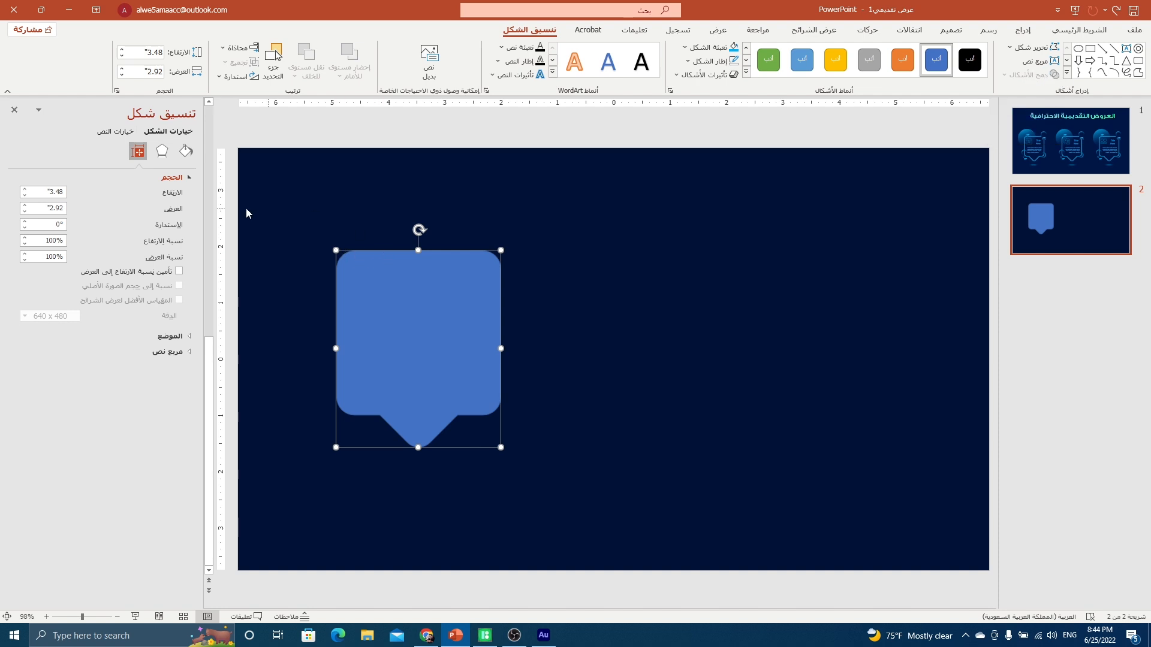
# Remove the callout shape's fill and colour its outline with a lighter tint of the standard light blue
pyautogui.click(186, 152)
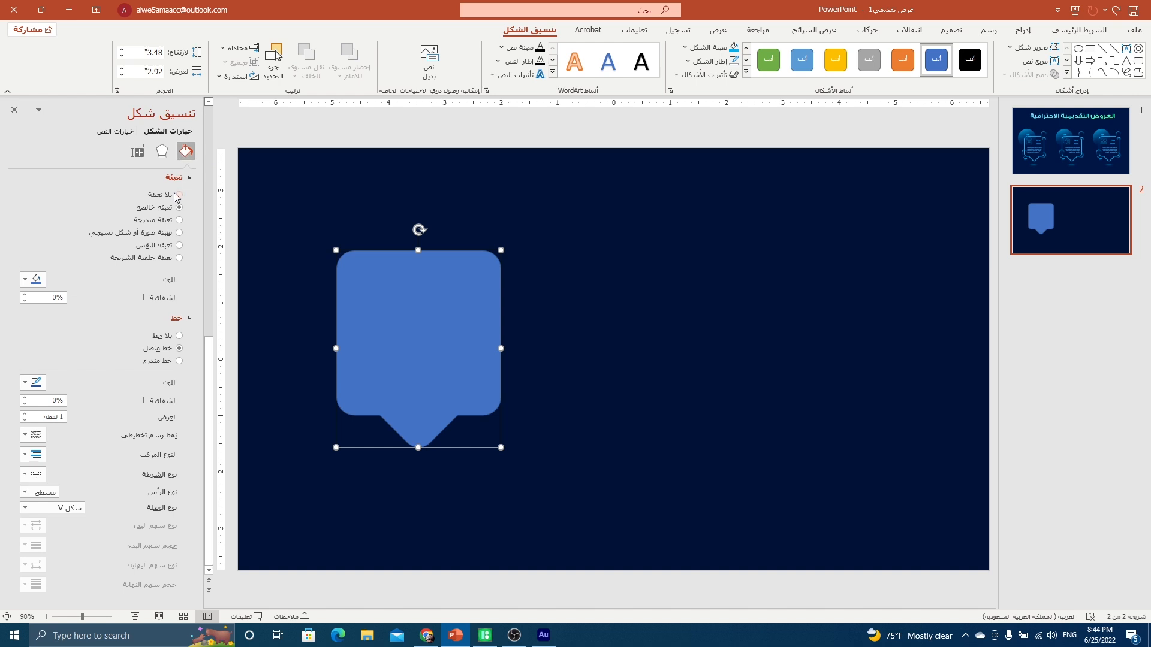
pyautogui.click(156, 198)
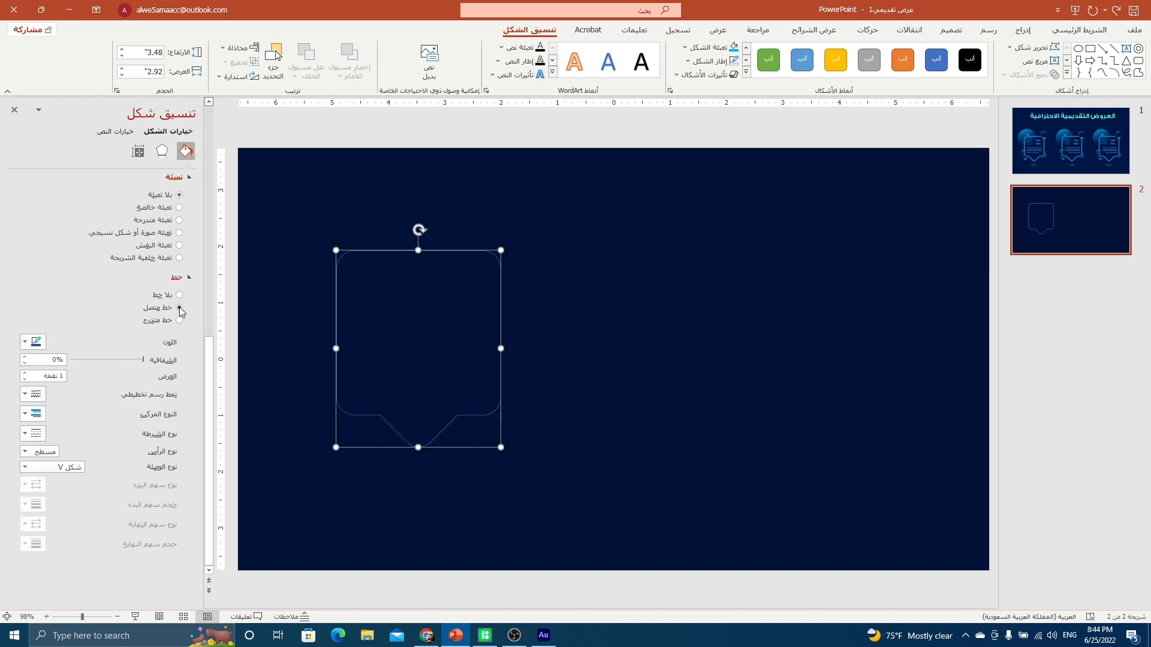
pyautogui.click(28, 342)
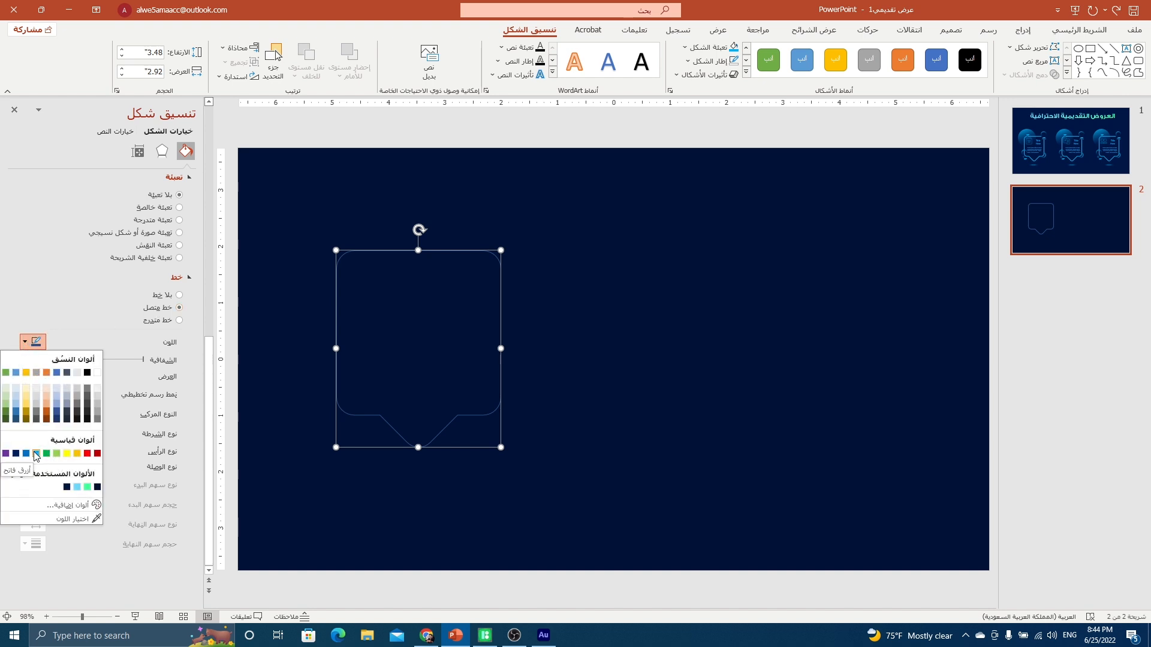
pyautogui.click(36, 454)
pyautogui.click(35, 342)
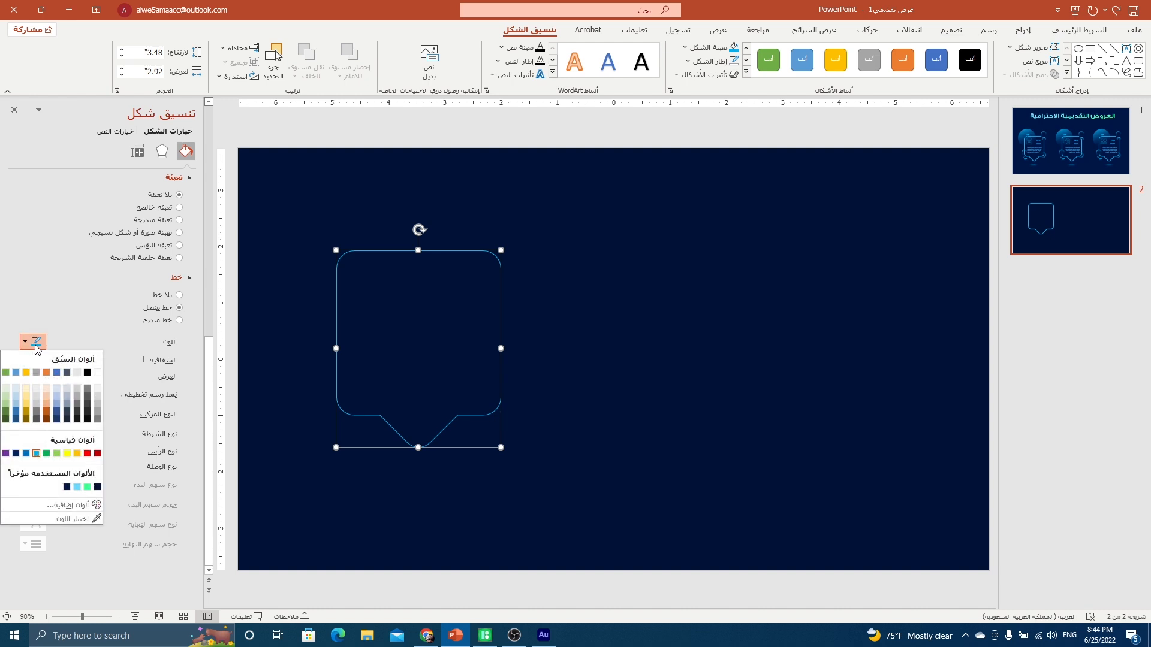
pyautogui.click(59, 507)
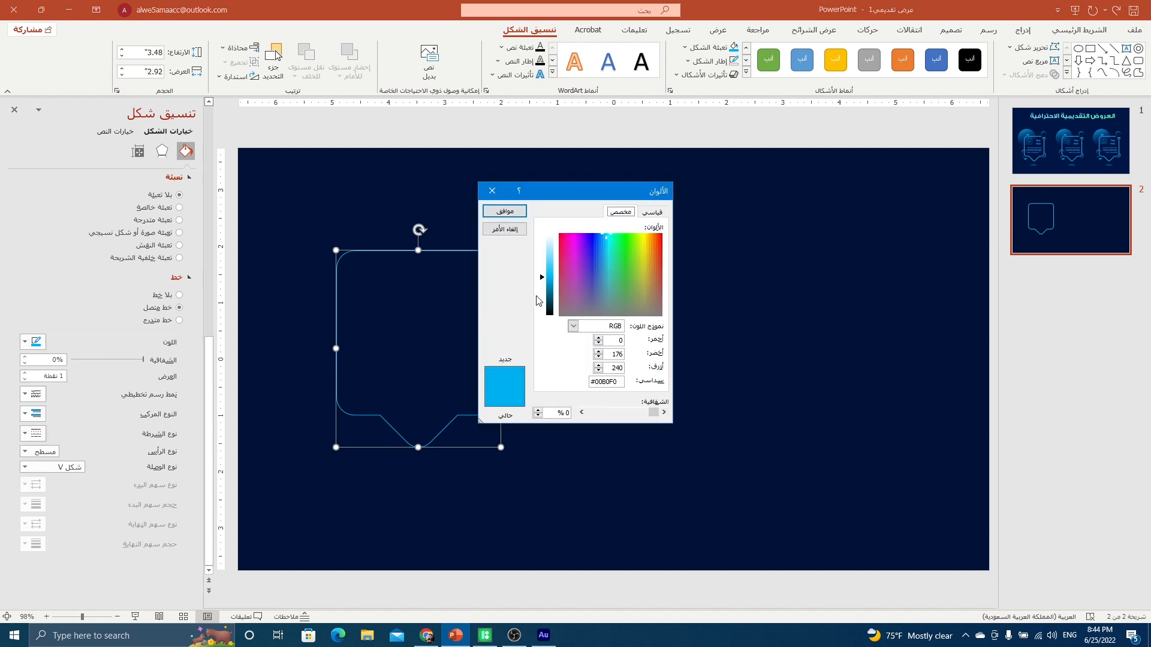
pyautogui.moveTo(543, 280); pyautogui.dragTo(543, 258)
pyautogui.click(514, 214)
pyautogui.click(546, 346)
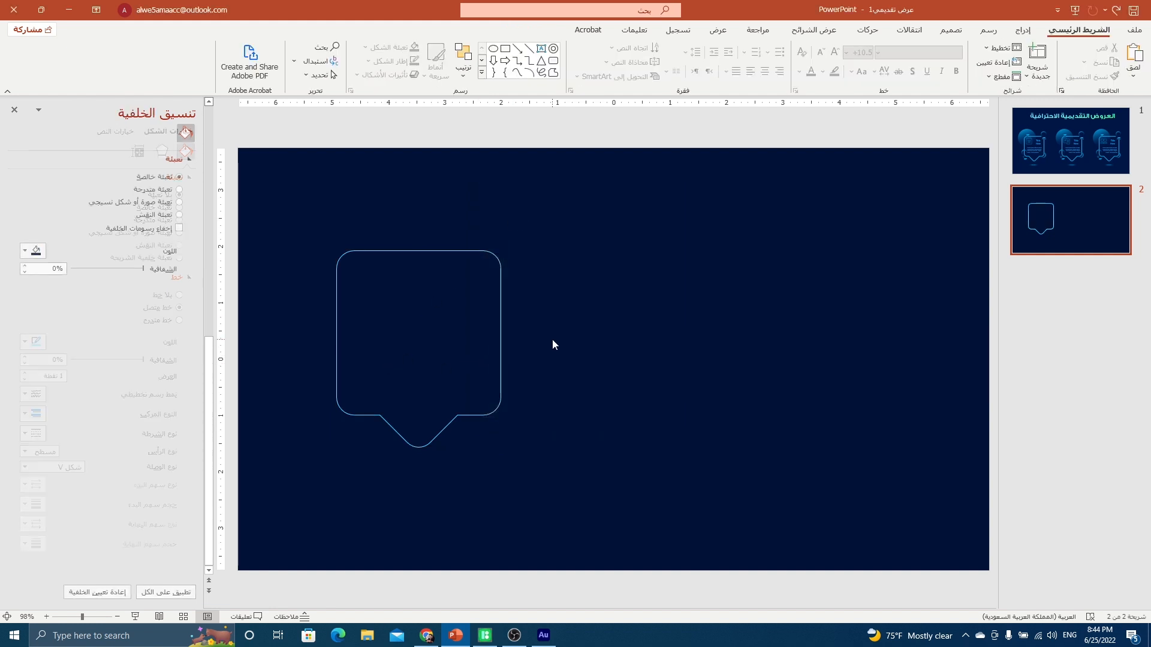
# Set the callout shape's outline width to 2 pt
pyautogui.click(503, 347)
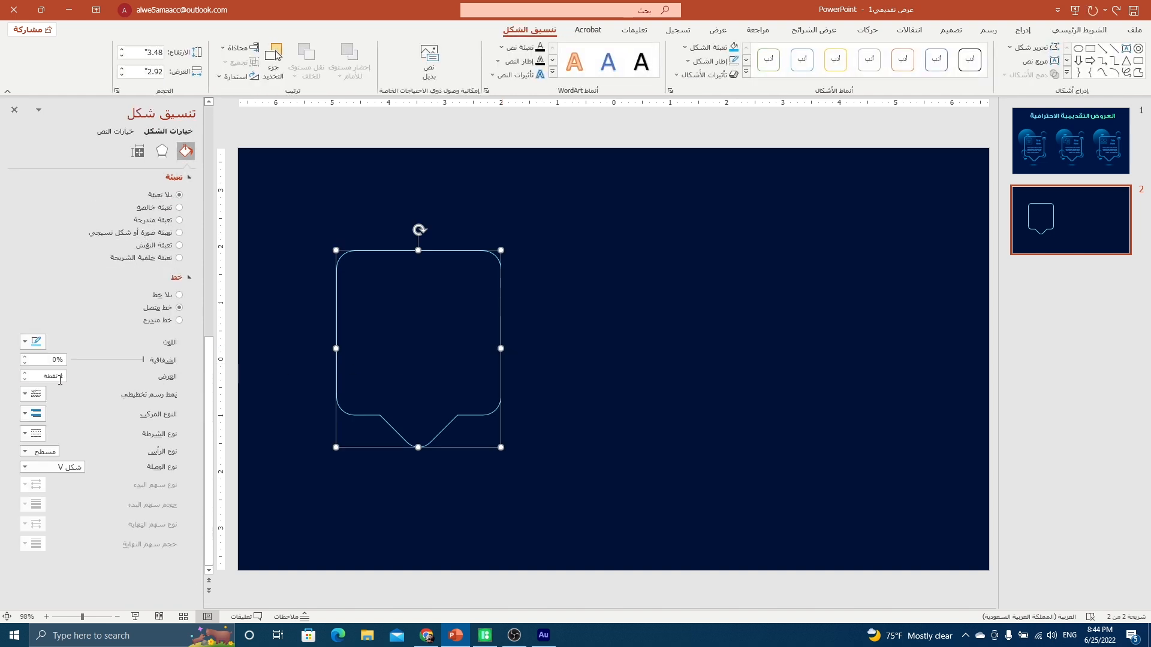
pyautogui.click(25, 373)
pyautogui.click(25, 373)
pyautogui.click(24, 373)
pyautogui.click(25, 374)
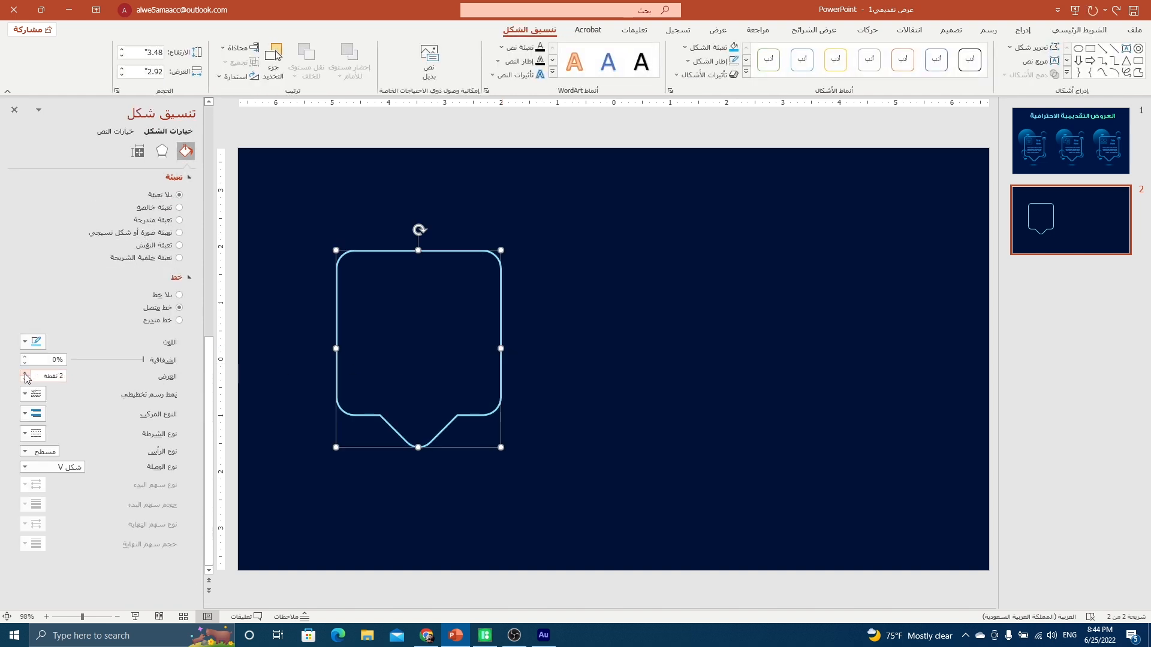
pyautogui.click(297, 379)
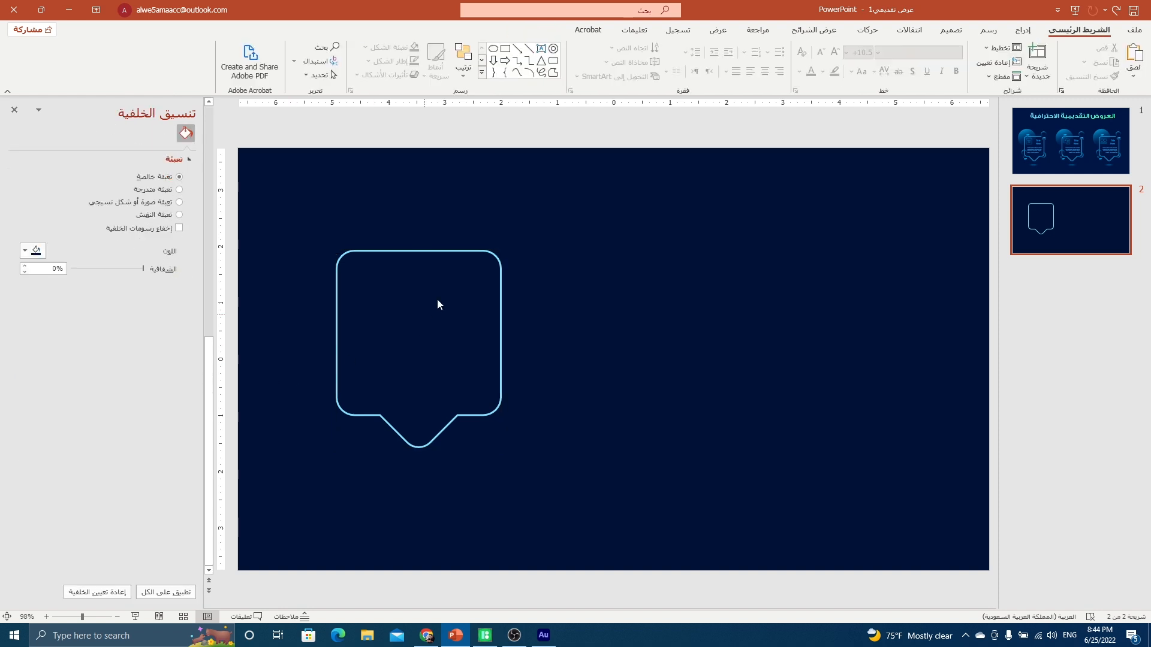
# Edit the callout shape's points and open its path at the lower end of the upper-right rounded corner
pyautogui.click(471, 251)
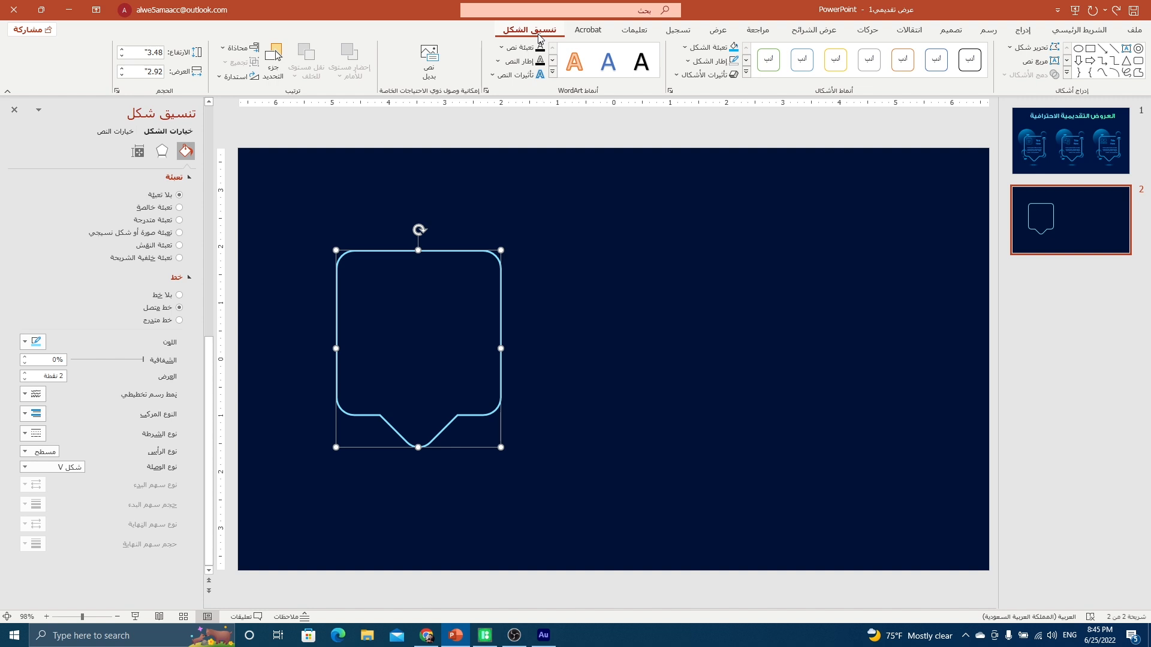
pyautogui.click(1032, 47)
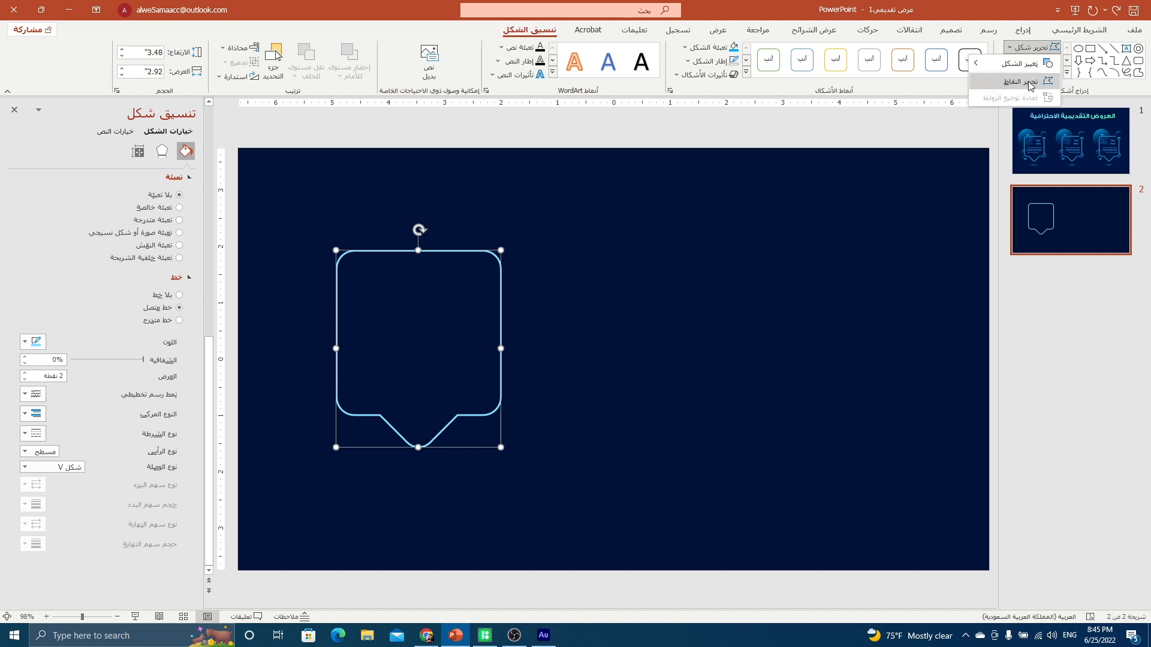
pyautogui.click(1029, 83)
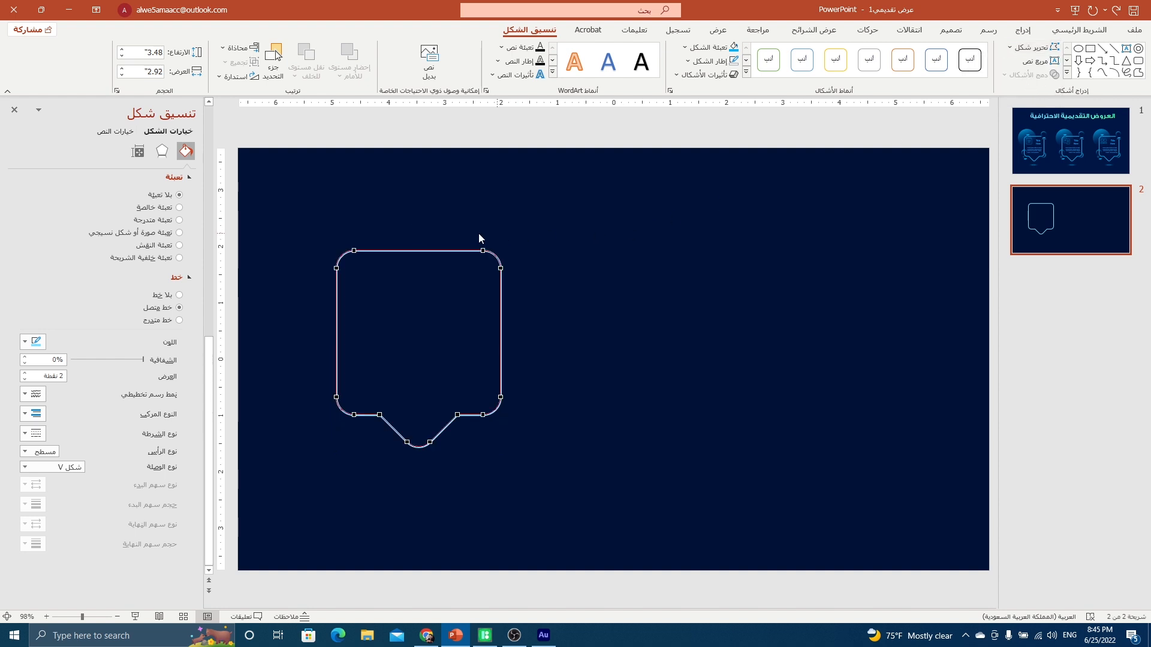
pyautogui.rightClick(500, 267)
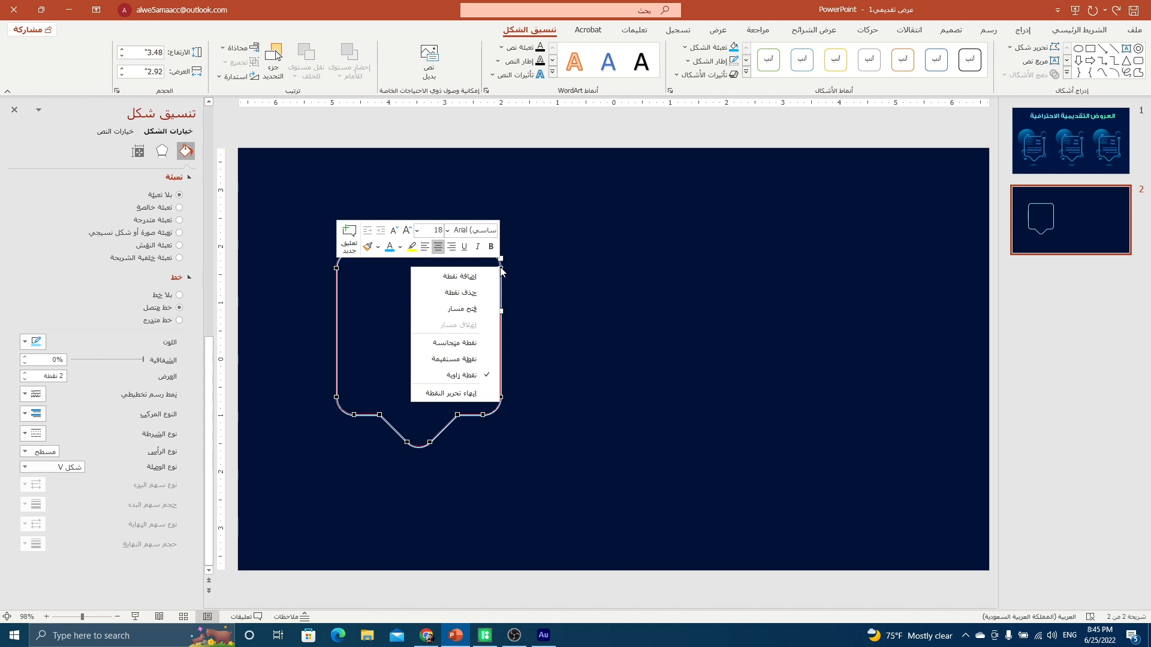
pyautogui.click(472, 311)
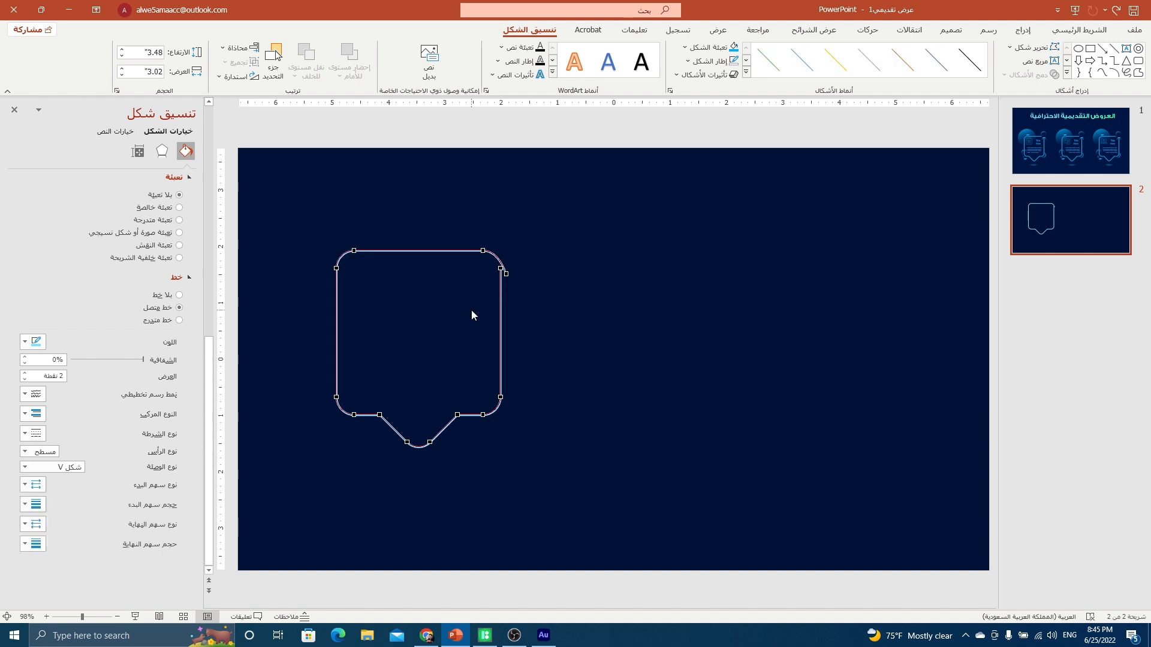
# Delete the loose end point and the top edge's right point, removing the upper-right corner and top edge from the callout outline
pyautogui.rightClick(506, 274)
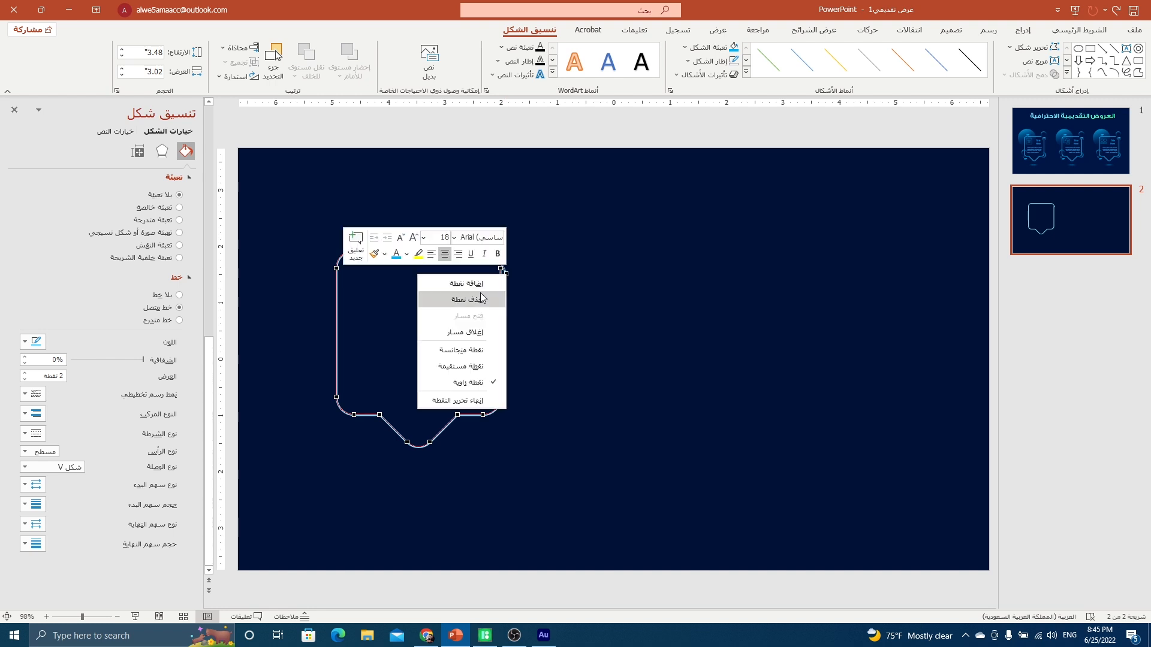
pyautogui.click(473, 301)
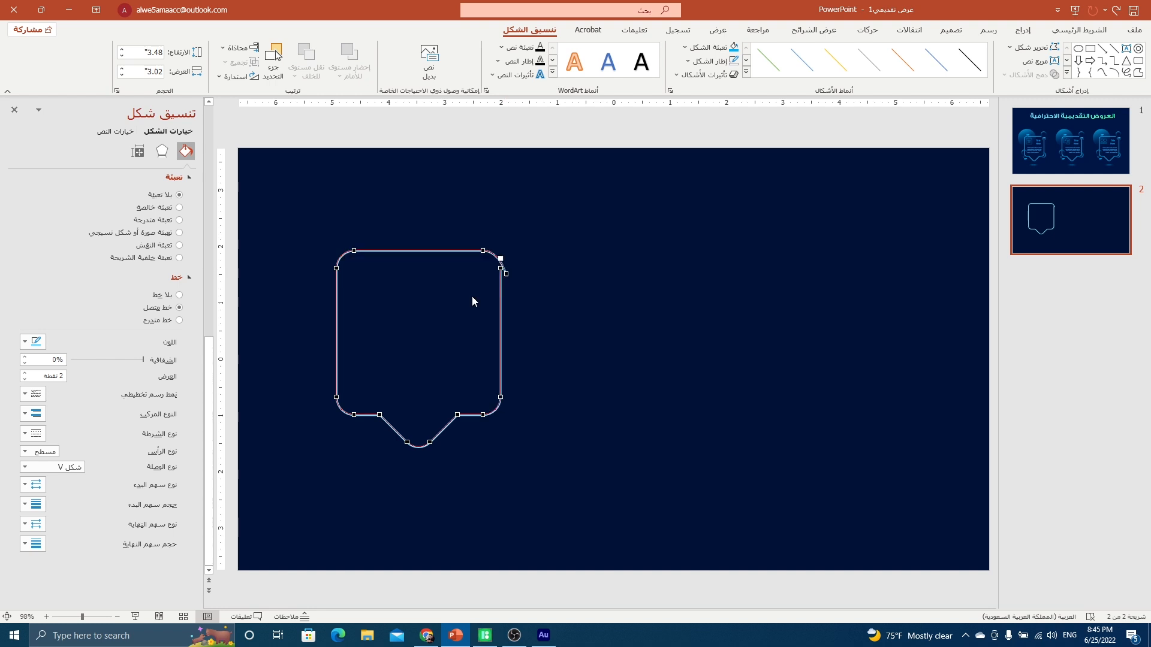
pyautogui.rightClick(484, 250)
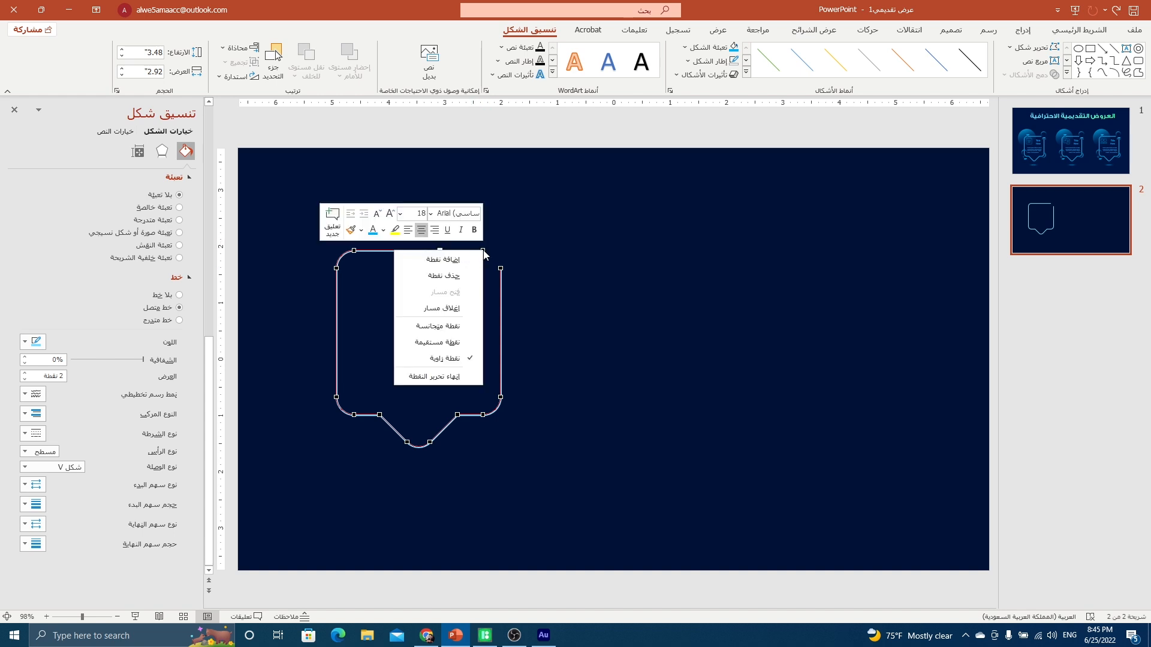
pyautogui.click(460, 276)
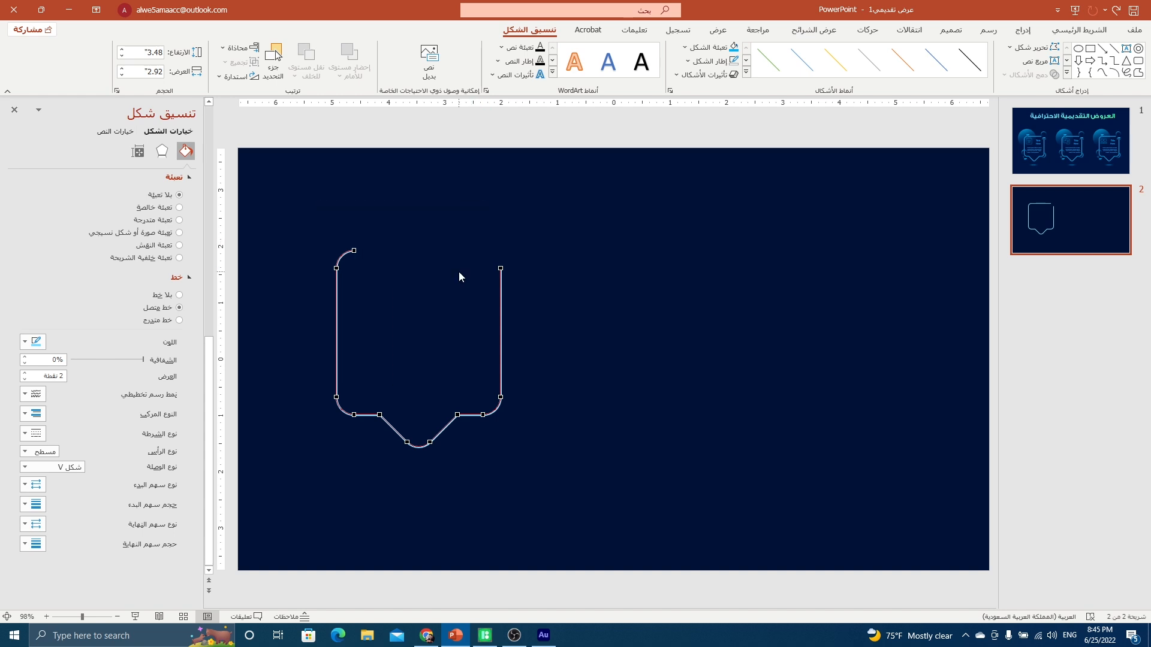
pyautogui.click(649, 257)
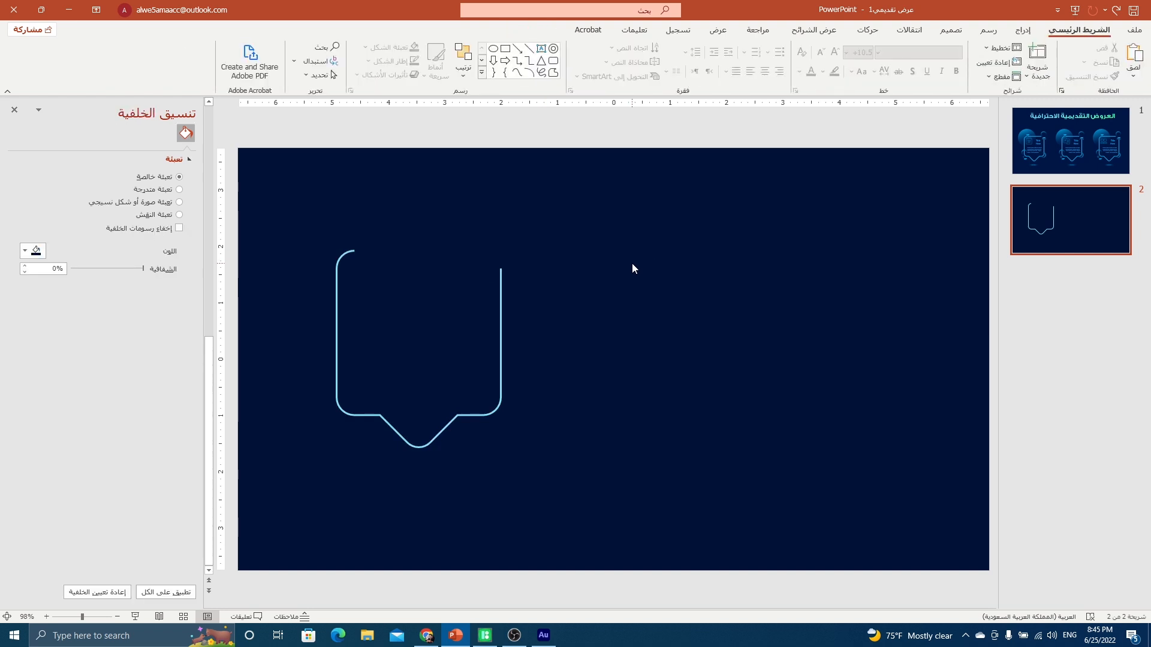
# Give the open callout outline round end caps
pyautogui.click(341, 253)
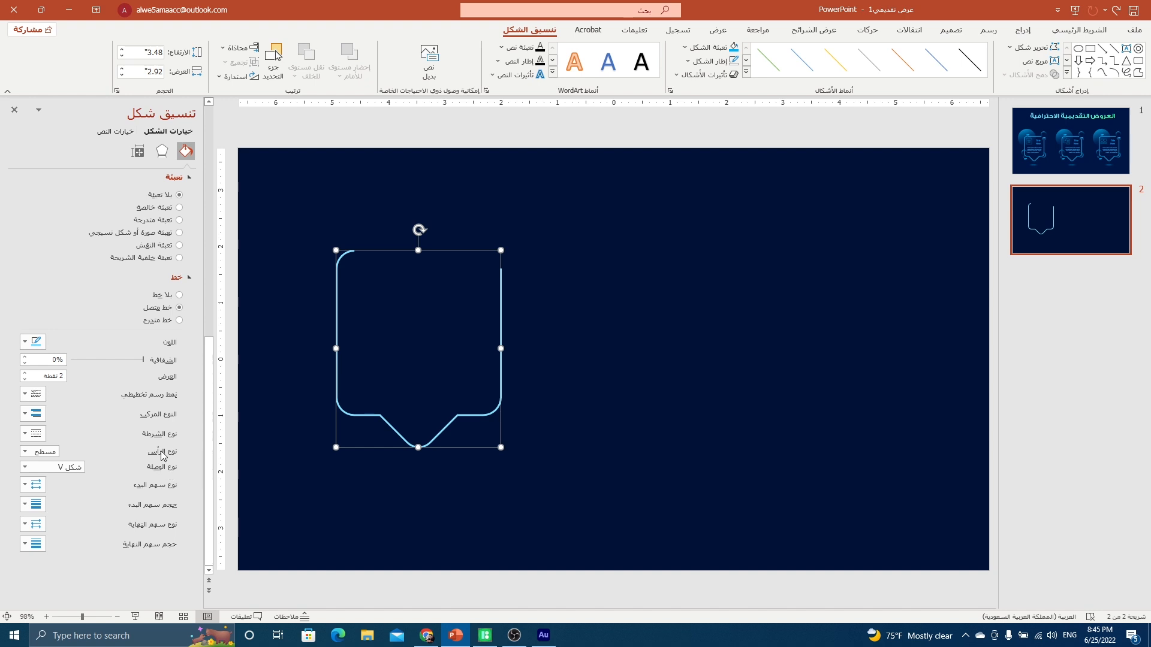
pyautogui.click(37, 454)
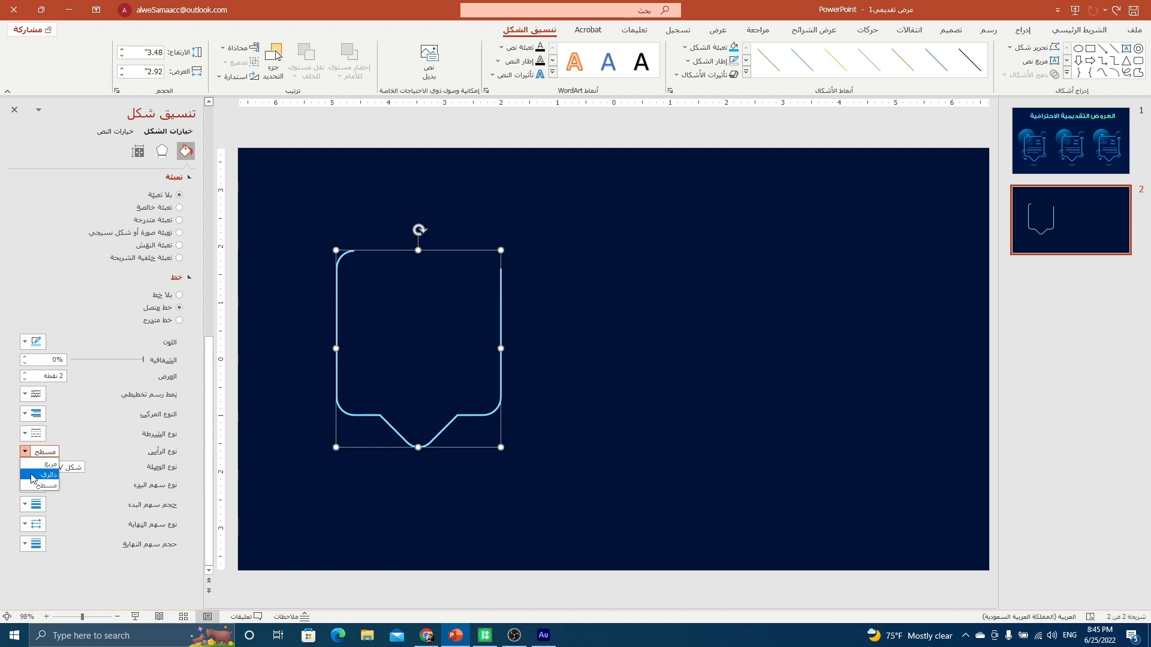
pyautogui.click(33, 478)
pyautogui.click(315, 285)
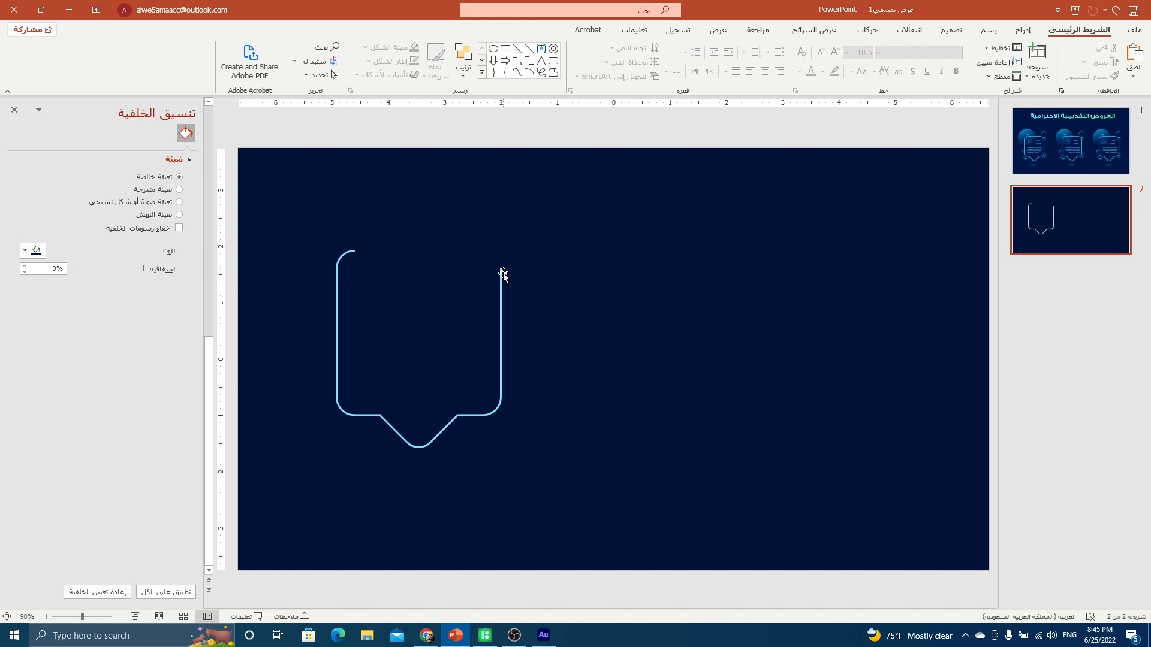
# Draw a straight horizontal line about 2.18" long across the callout's missing top edge
pyautogui.click(1023, 30)
pyautogui.click(955, 57)
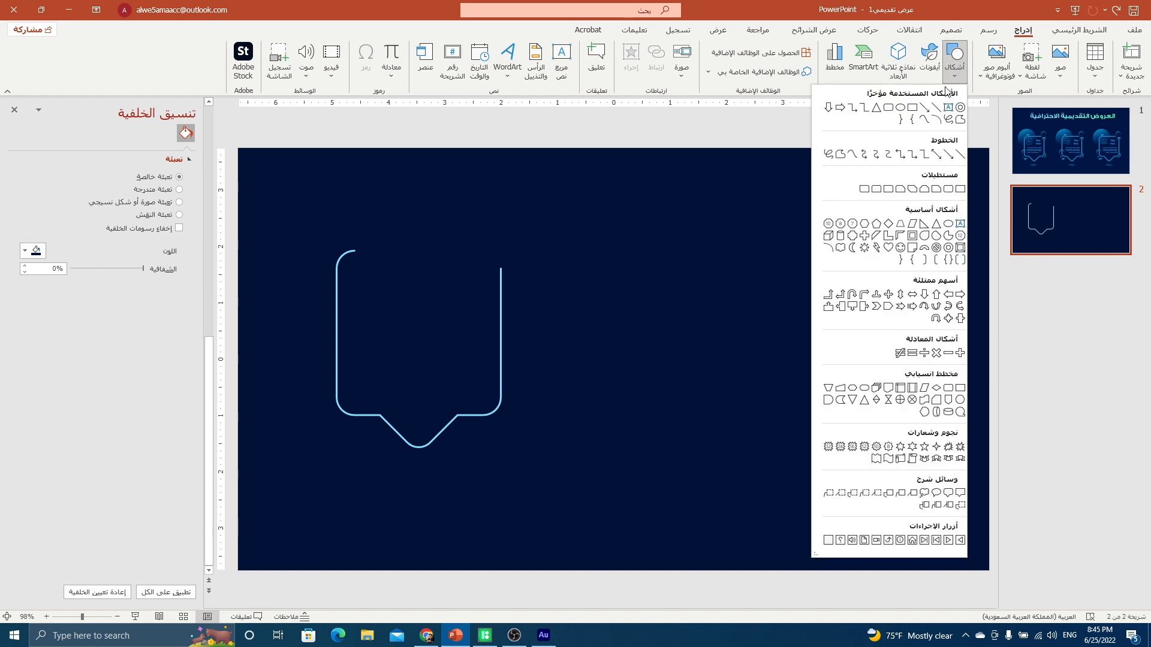
pyautogui.click(933, 108)
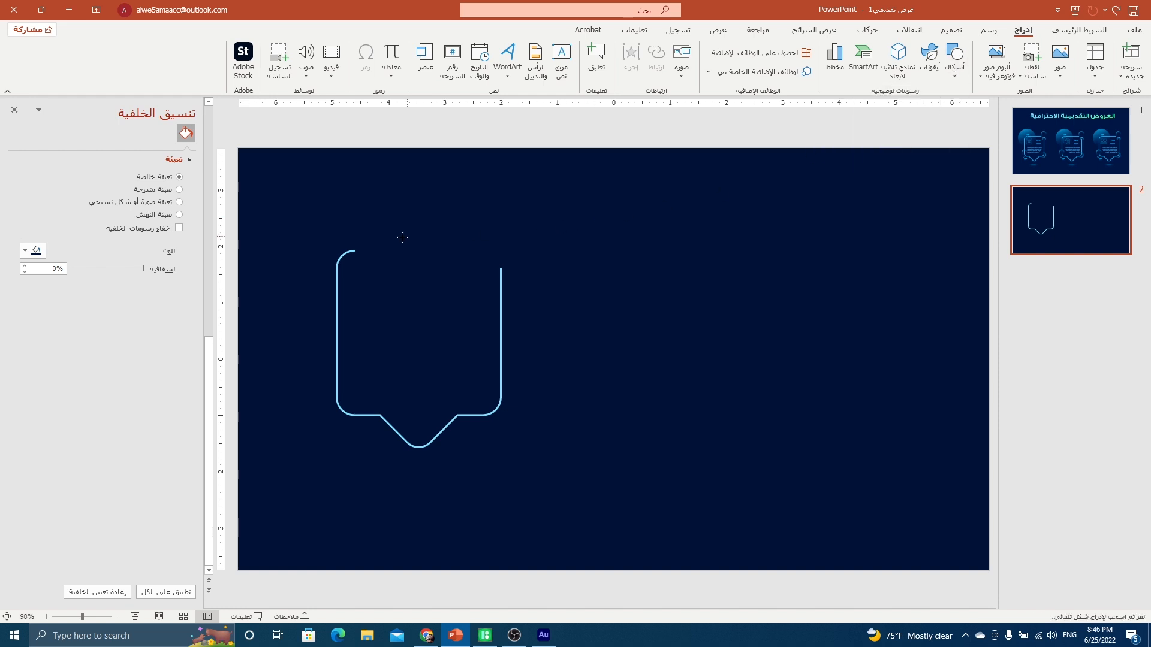
pyautogui.moveTo(393, 239)
pyautogui.mouseDown()
pyautogui.moveTo(516, 239)
pyautogui.moveTo(452, 248)
pyautogui.mouseUp()
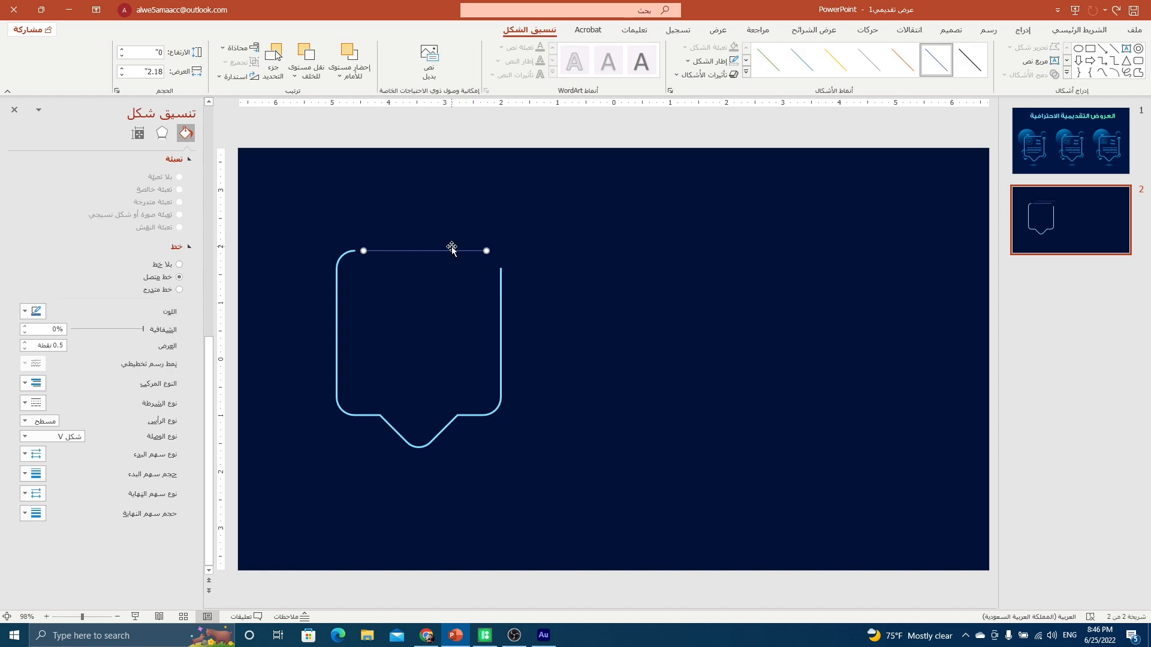
# Colour the new top line with the callout's recently used light blue and set its width to 2 pt
pyautogui.click(709, 63)
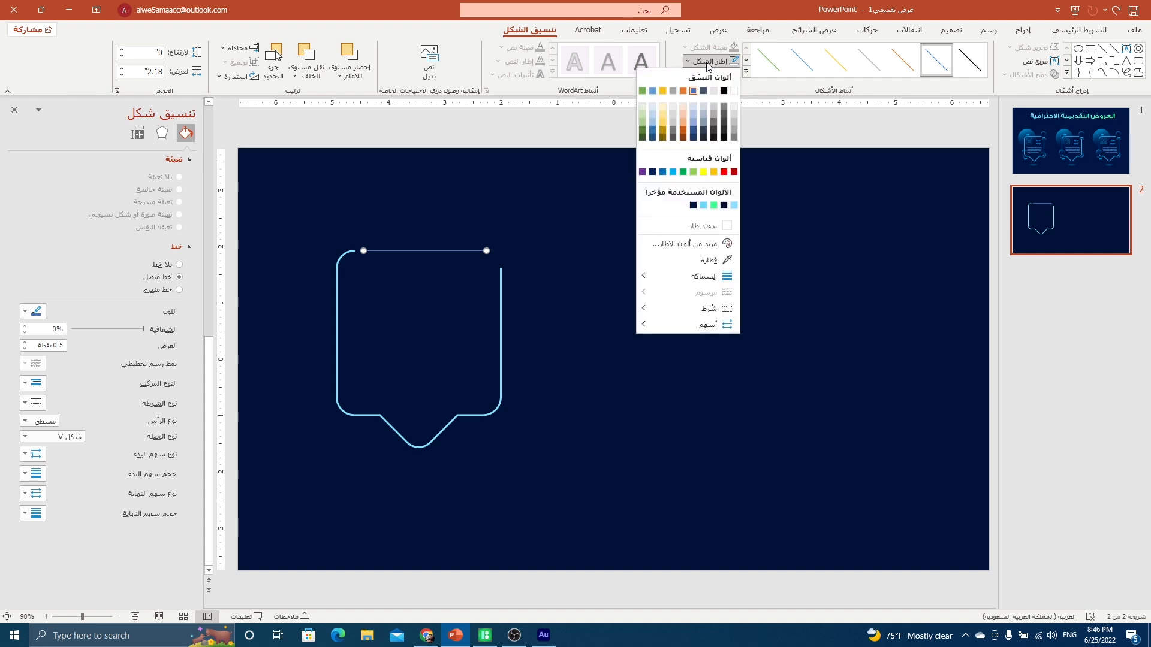
pyautogui.click(734, 206)
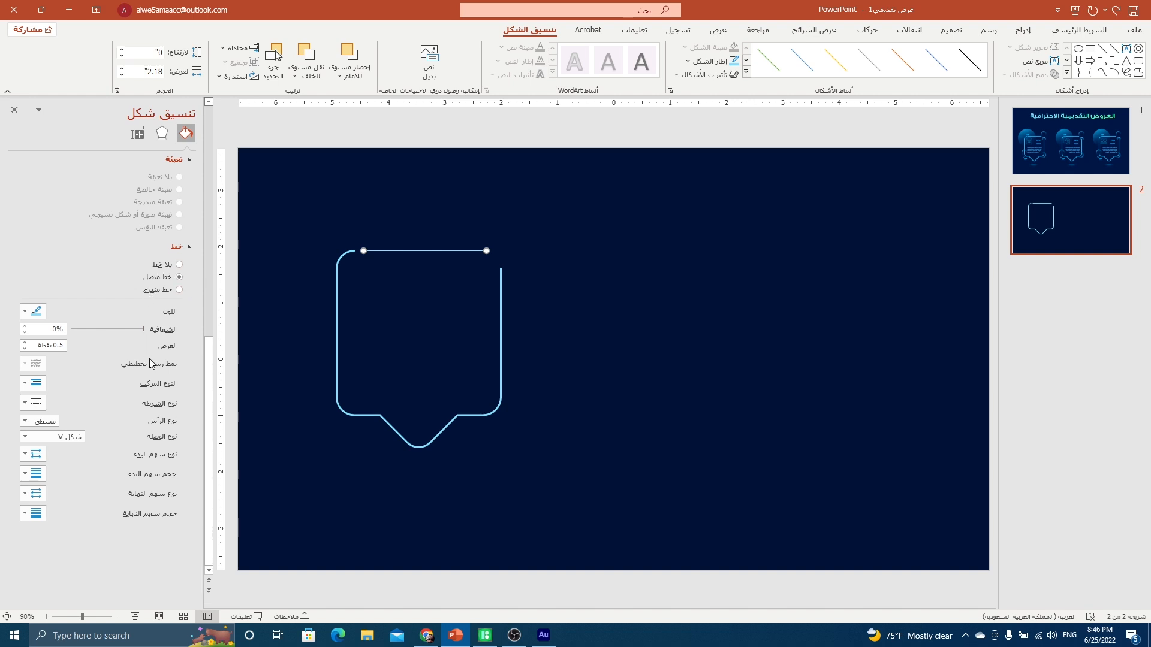
pyautogui.click(25, 343)
pyautogui.click(25, 343)
pyautogui.click(25, 343)
pyautogui.click(25, 343)
pyautogui.click(25, 343)
# Set the top line's cap type to round
pyautogui.click(26, 420)
pyautogui.click(32, 446)
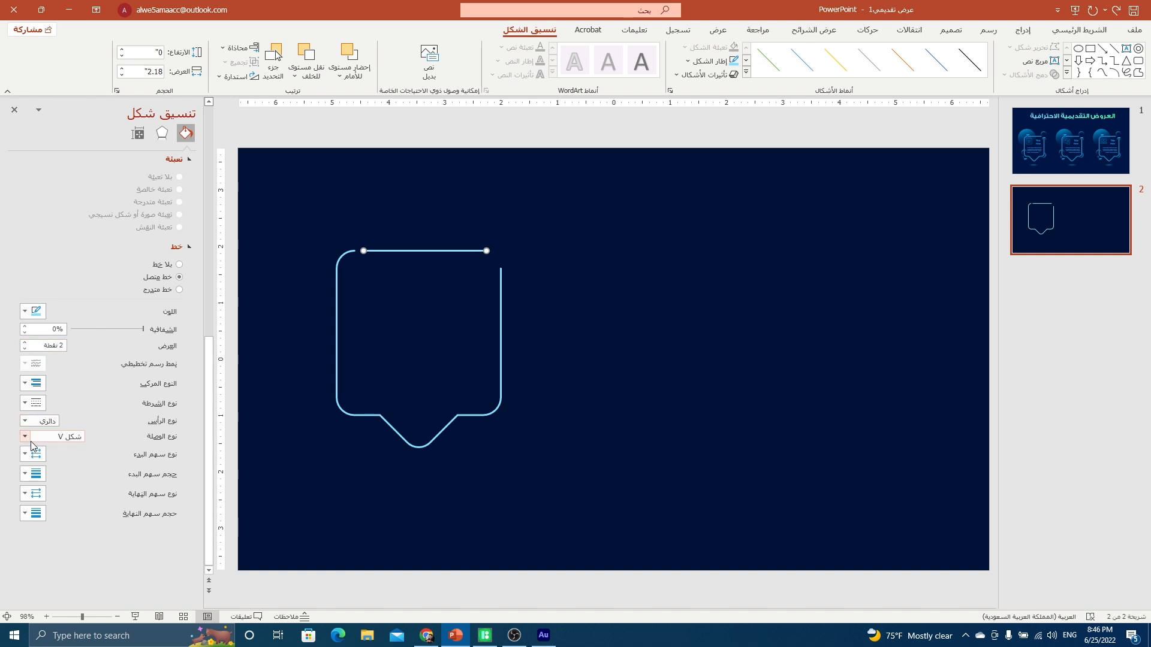
pyautogui.click(255, 275)
# Move the top line left so that only a small gap separates it from the callout's upper-left curve
pyautogui.click(366, 251)
pyautogui.keyDown('ctrl'); pyautogui.scroll(10, 375, 265); pyautogui.keyUp('ctrl')
pyautogui.click(344, 321)
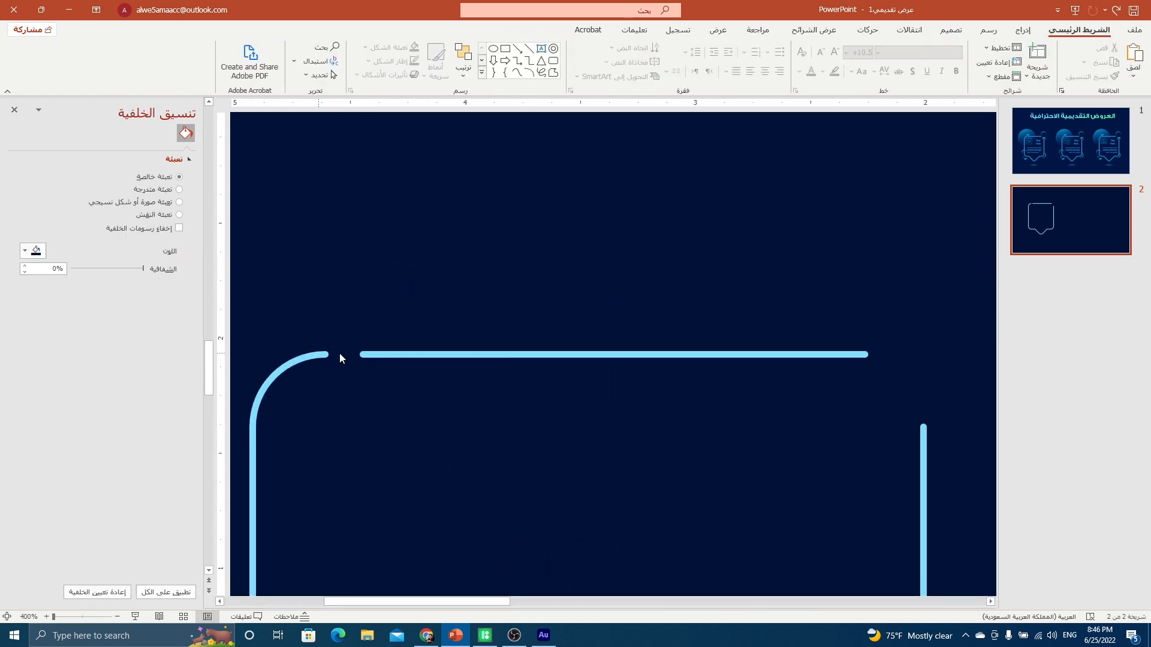
pyautogui.click(376, 354)
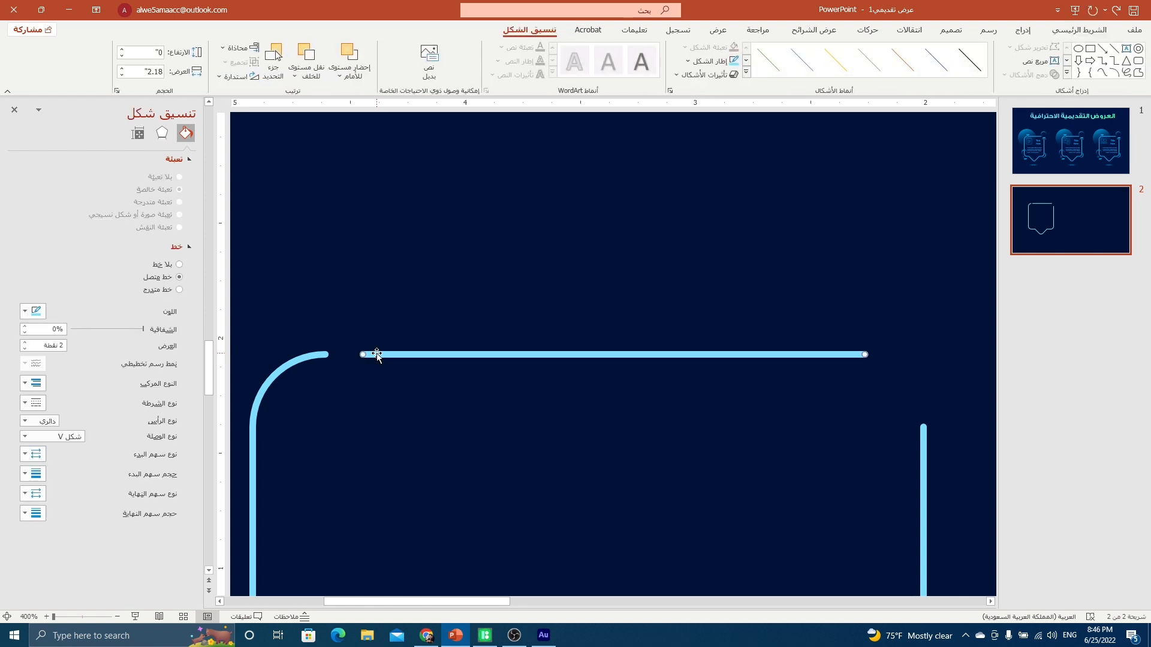
pyautogui.moveTo(388, 355); pyautogui.dragTo(373, 357)
pyautogui.click(390, 385)
# Duplicate the top line, shorten the copy to a dash, and stagger two such dashes at the open upper-right corner
pyautogui.click(664, 354)
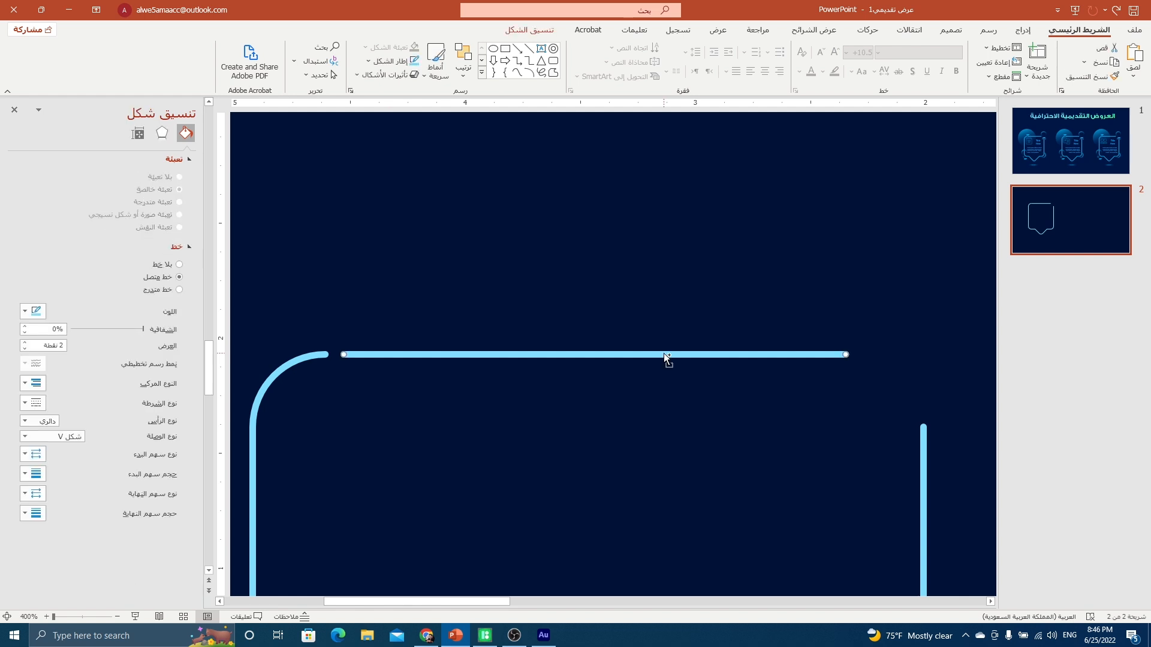
pyautogui.hotkey('ctrl', 'd')
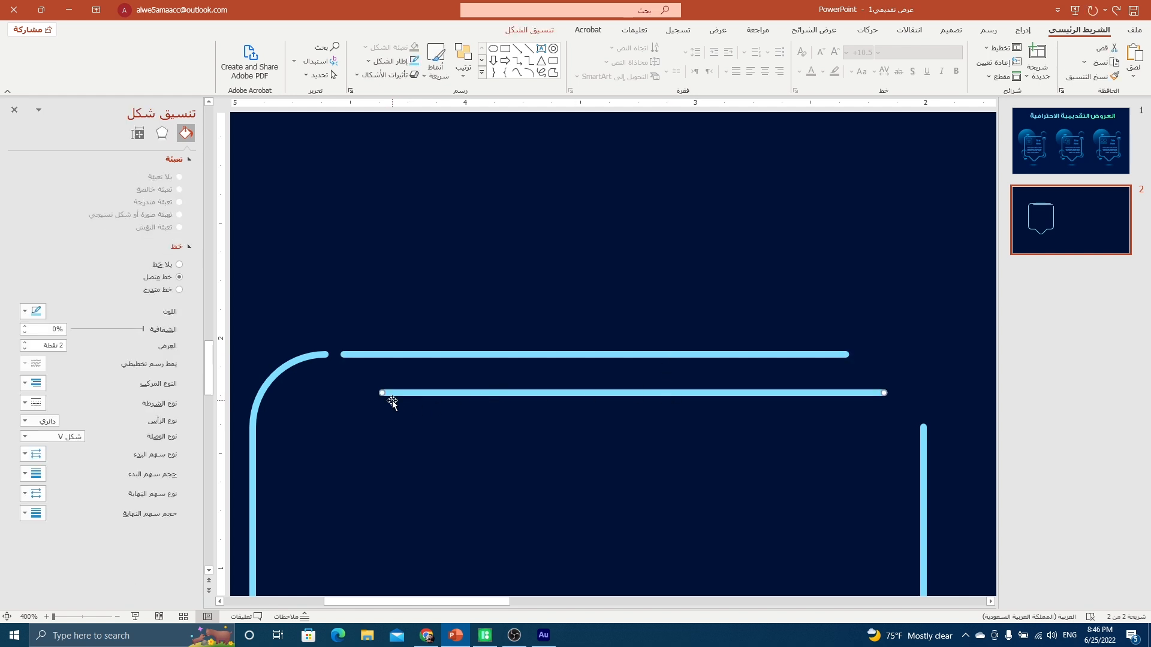
pyautogui.moveTo(382, 393); pyautogui.dragTo(911, 398)
pyautogui.moveTo(775, 354)
pyautogui.mouseDown()
pyautogui.moveTo(786, 340)
pyautogui.moveTo(773, 343)
pyautogui.moveTo(788, 343)
pyautogui.mouseUp()
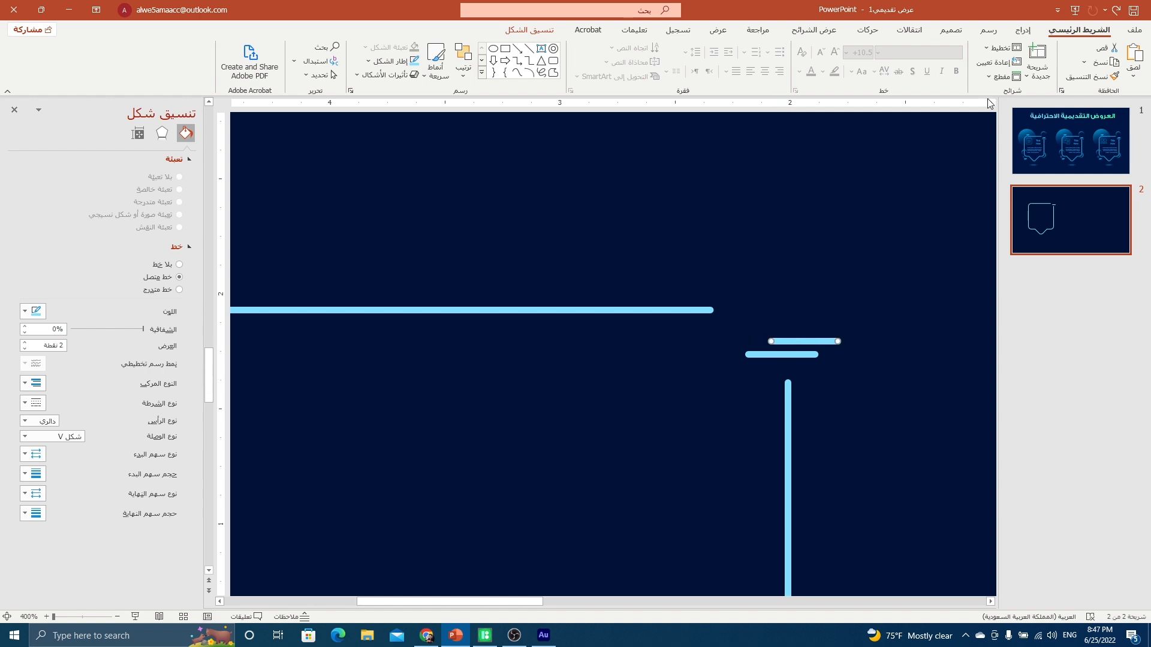
# Draw a tiny circle about 0.05" across just left of the upper dash
pyautogui.click(1025, 31)
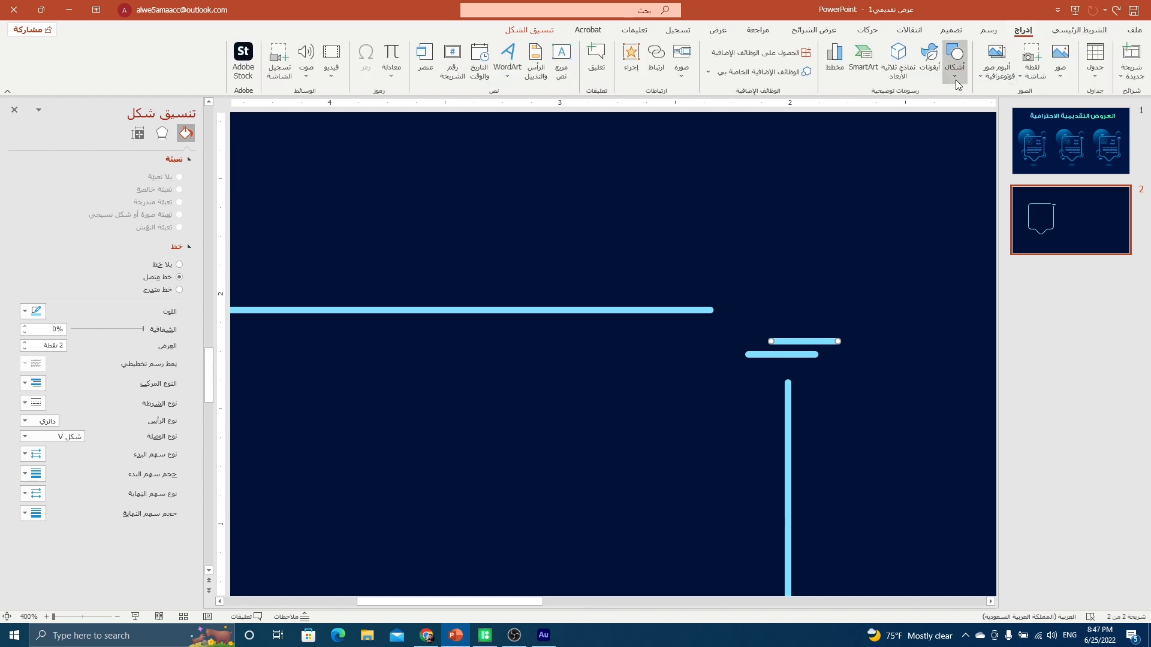
pyautogui.click(955, 57)
pyautogui.click(902, 108)
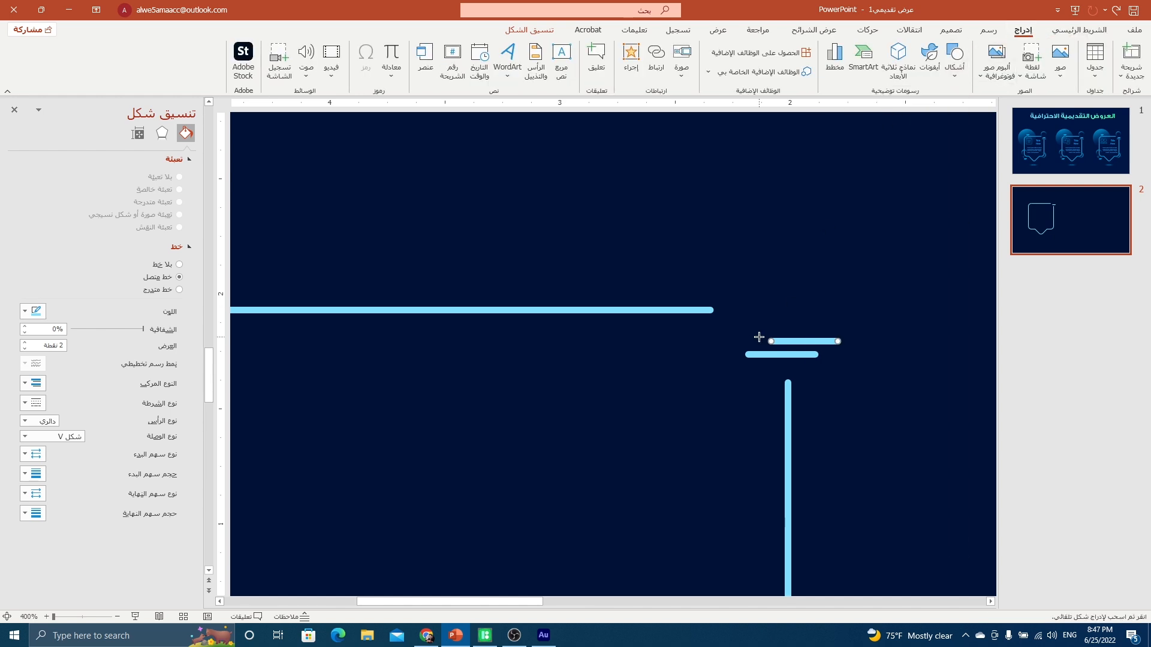
pyautogui.moveTo(745, 329); pyautogui.dragTo(758, 341)
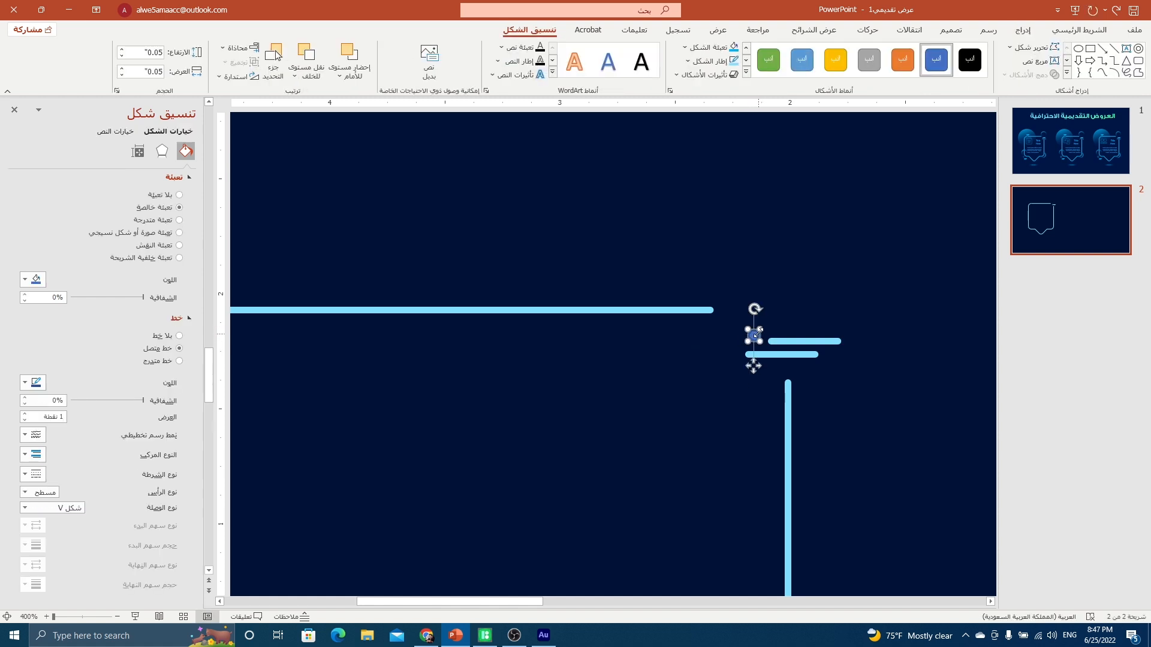
# Remove the tiny circle's outline and fill it with the same light blue as the lines
pyautogui.click(708, 61)
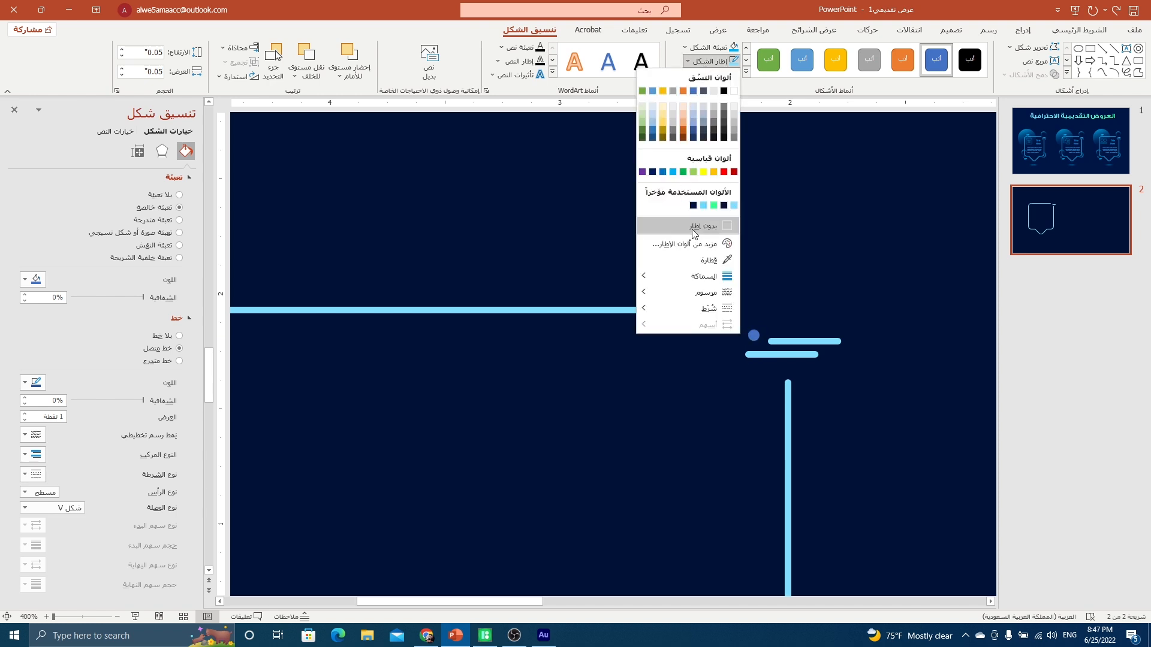
pyautogui.click(690, 228)
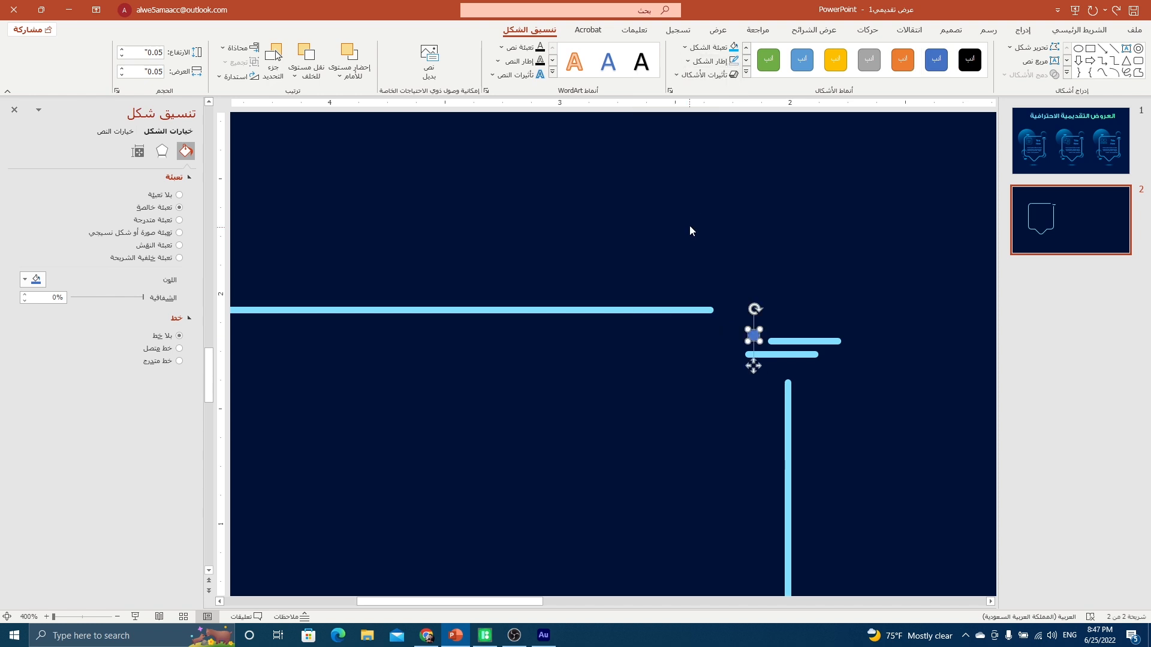
pyautogui.click(710, 47)
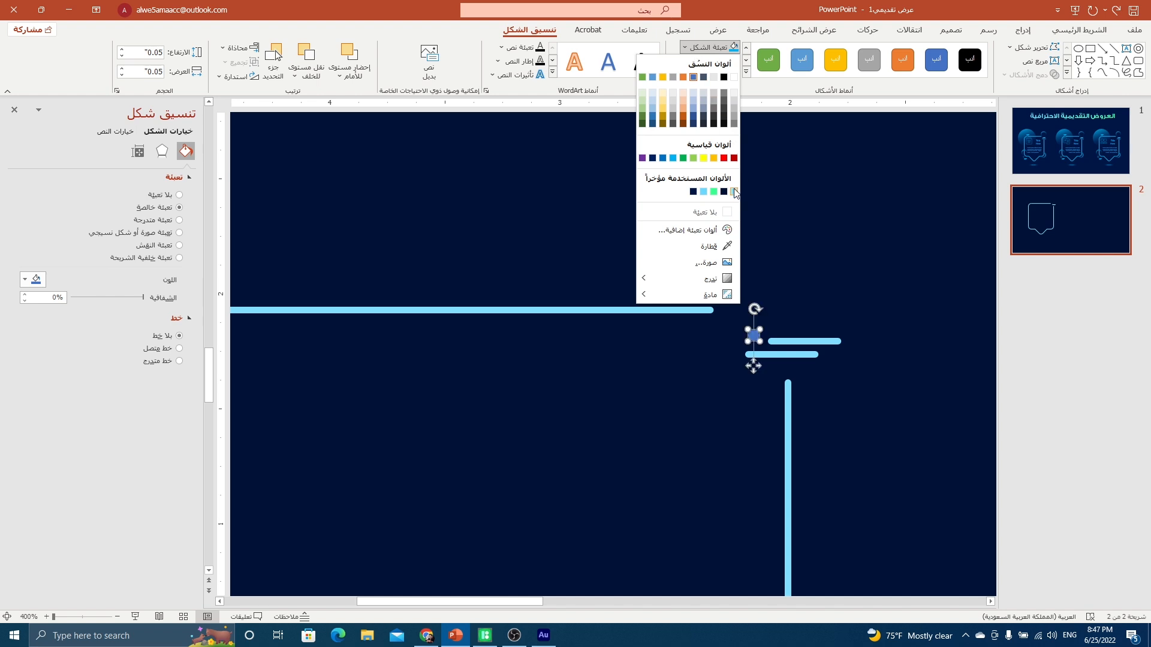
pyautogui.click(734, 191)
# Move the tiny circle level with the upper dash and set its height and width to 0.04"
pyautogui.moveTo(753, 367); pyautogui.dragTo(754, 372)
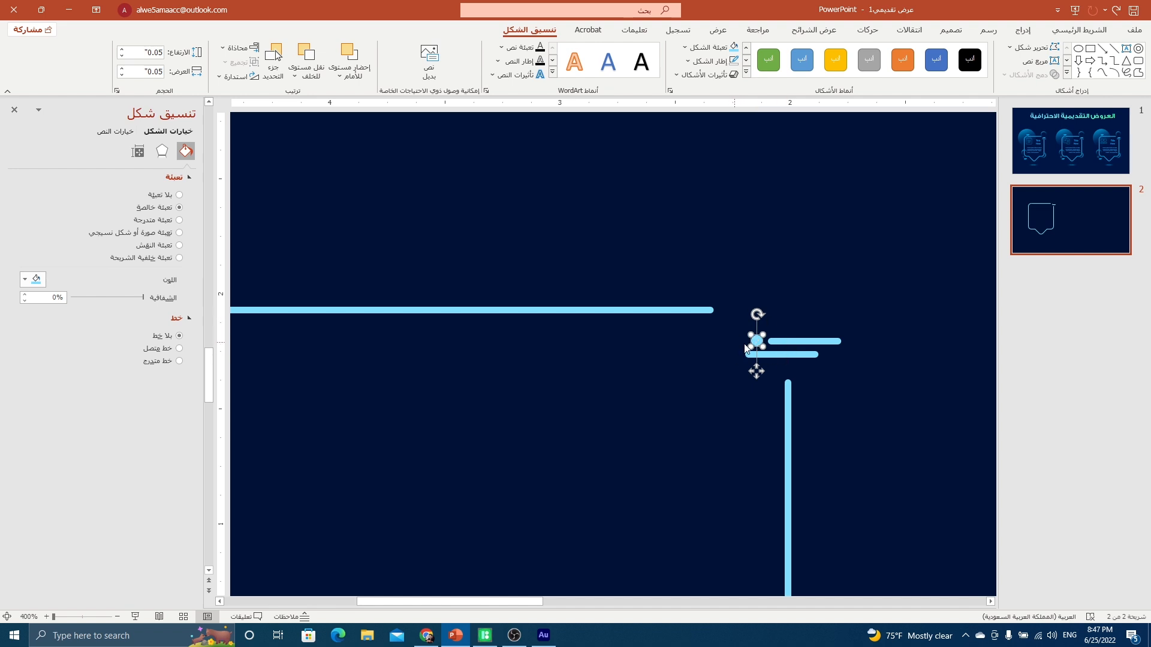
pyautogui.click(161, 52)
pyautogui.write('0.04')
pyautogui.press('Return')
pyautogui.doubleClick(158, 70)
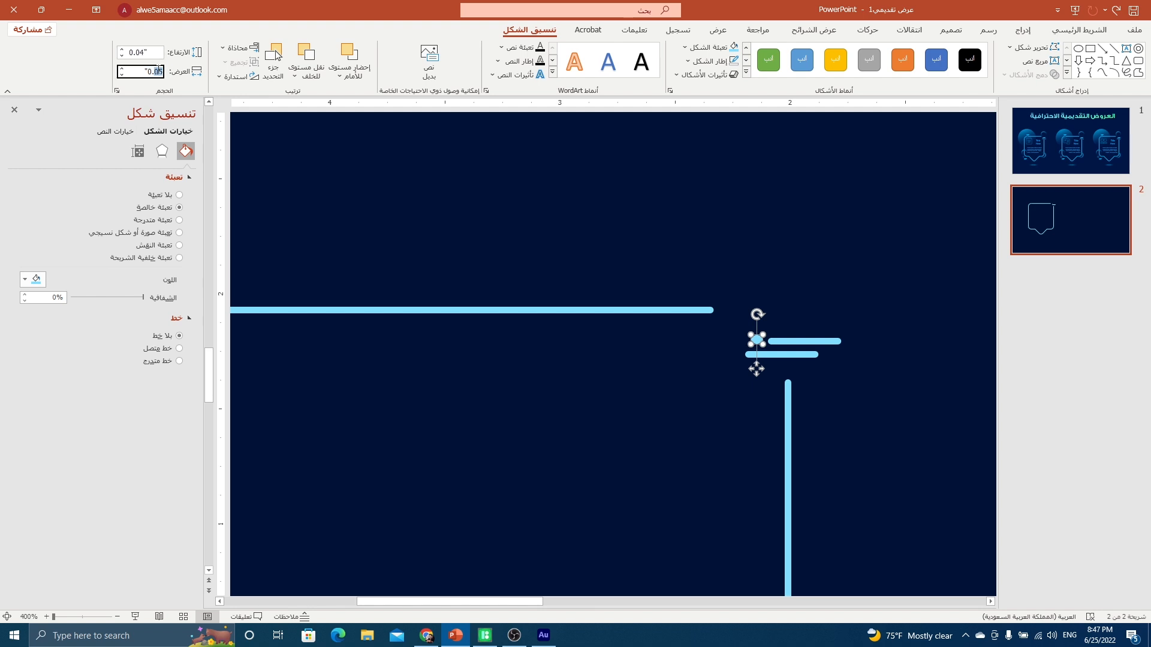
pyautogui.write('04')
pyautogui.press('Return')
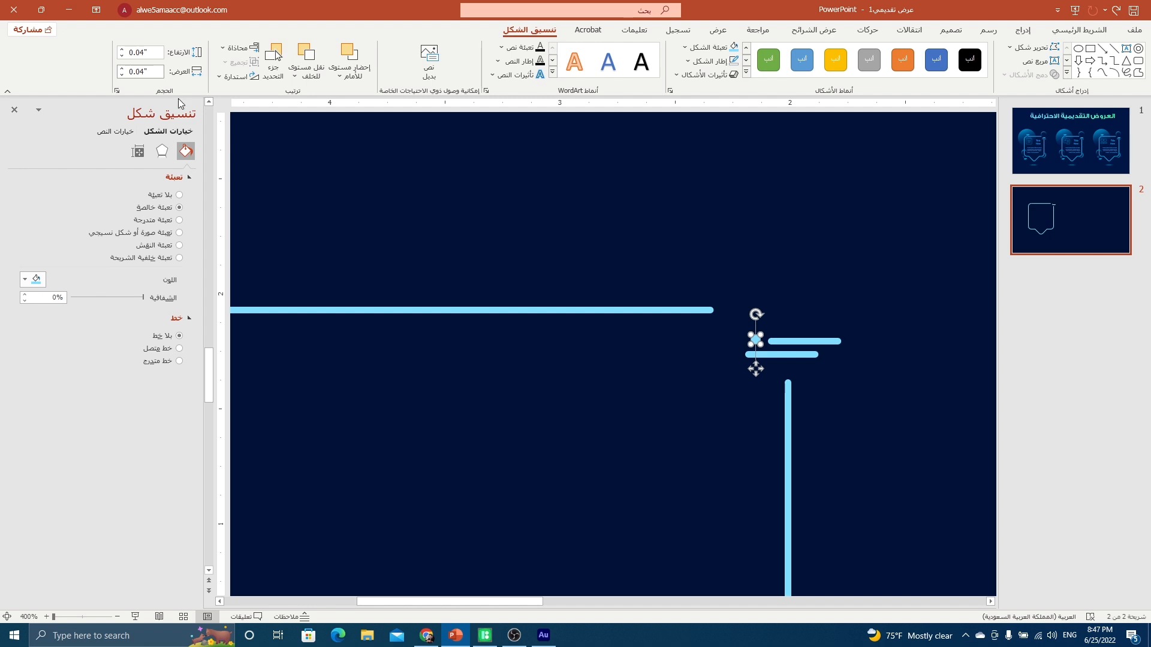
pyautogui.click(675, 343)
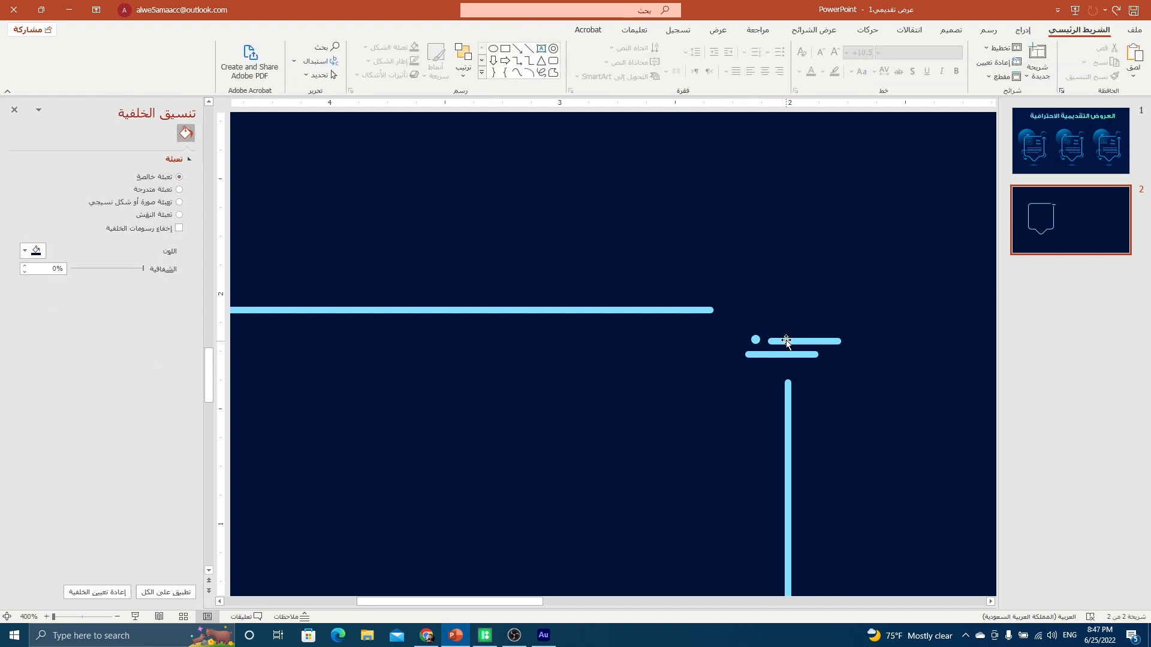
# Group the tiny circle and the two dashes at the upper-right corner into one object
pyautogui.click(756, 340)
pyautogui.moveTo(756, 369); pyautogui.dragTo(758, 373)
pyautogui.moveTo(905, 298); pyautogui.dragTo(711, 383)
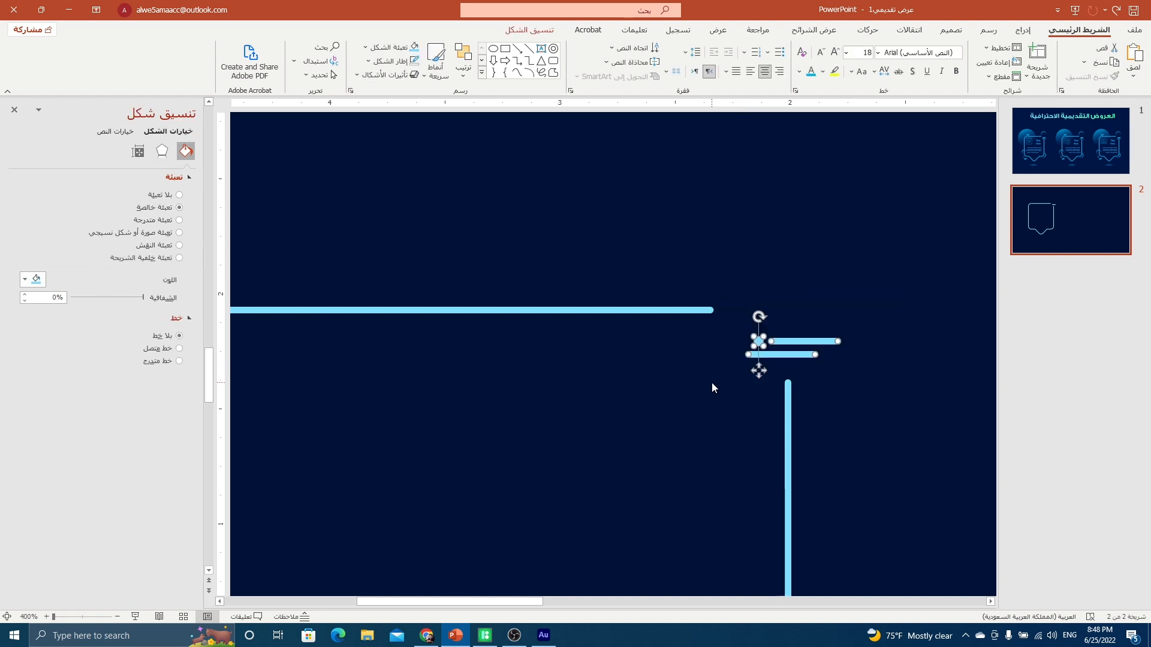
pyautogui.rightClick(815, 340)
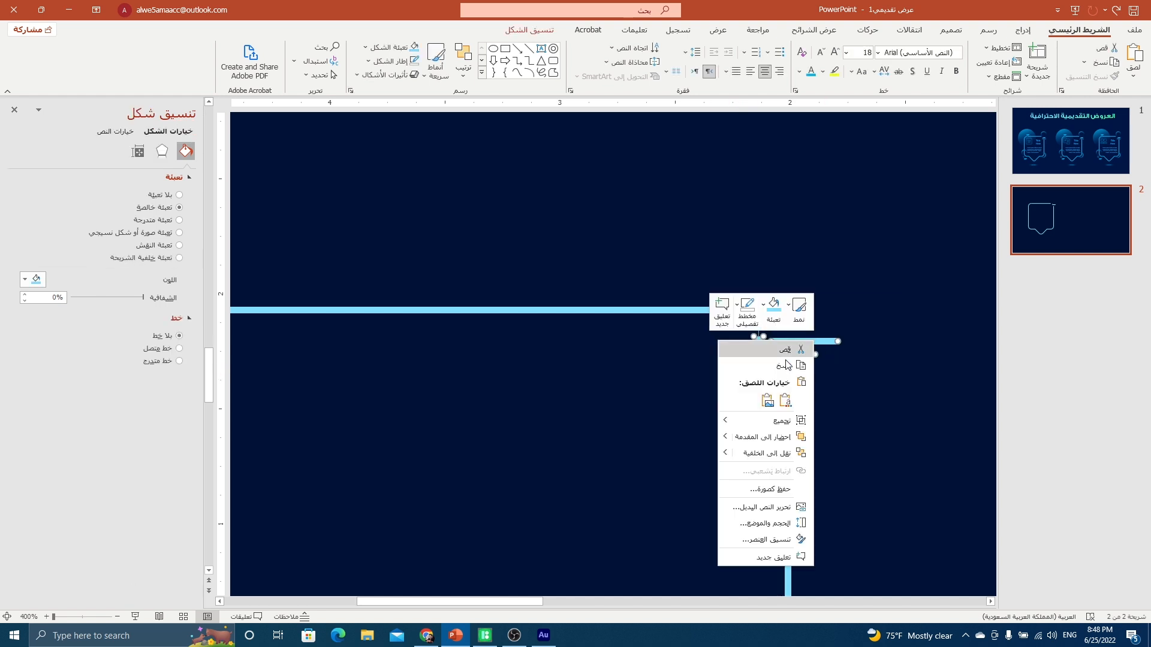
pyautogui.moveTo(746, 423)
pyautogui.click(689, 422)
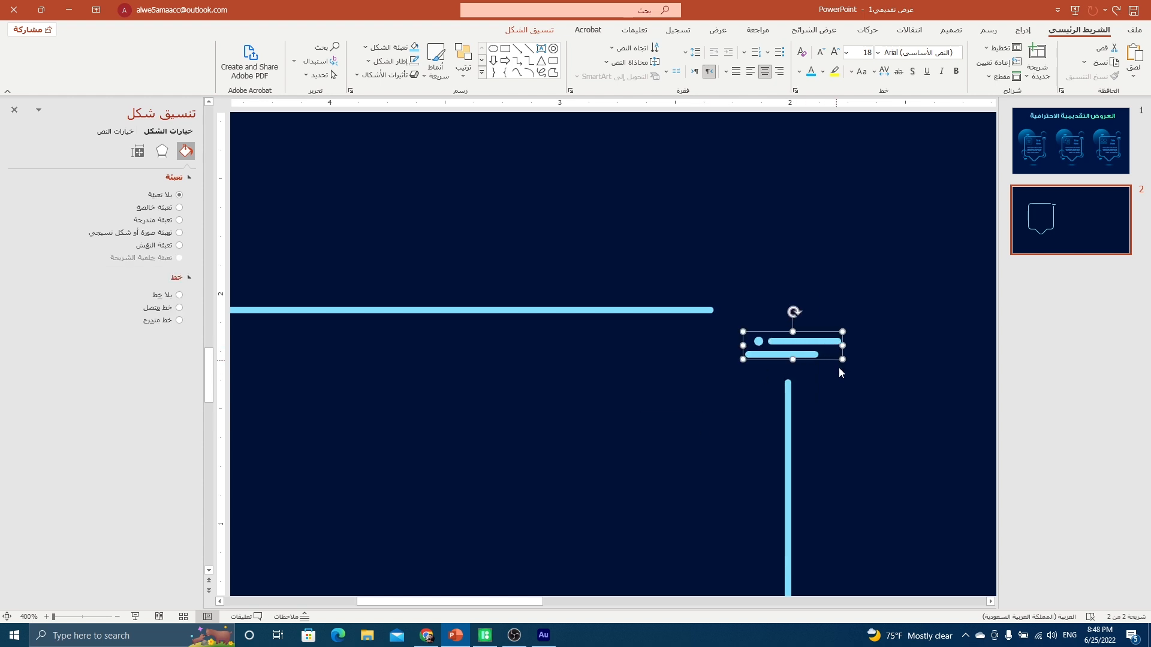
# Copy the dash-and-dot group to just above the callout's upper-left corner and just below its lower-left corner
pyautogui.scroll(-10, 760, 356)
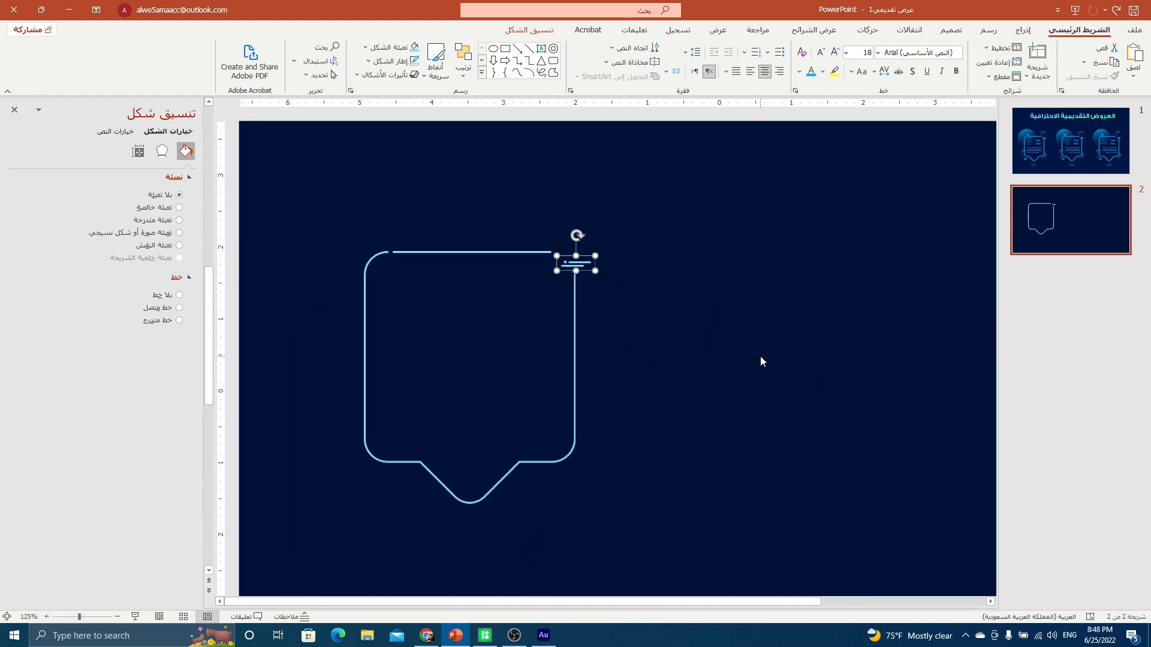
pyautogui.scroll(-3, 760, 357)
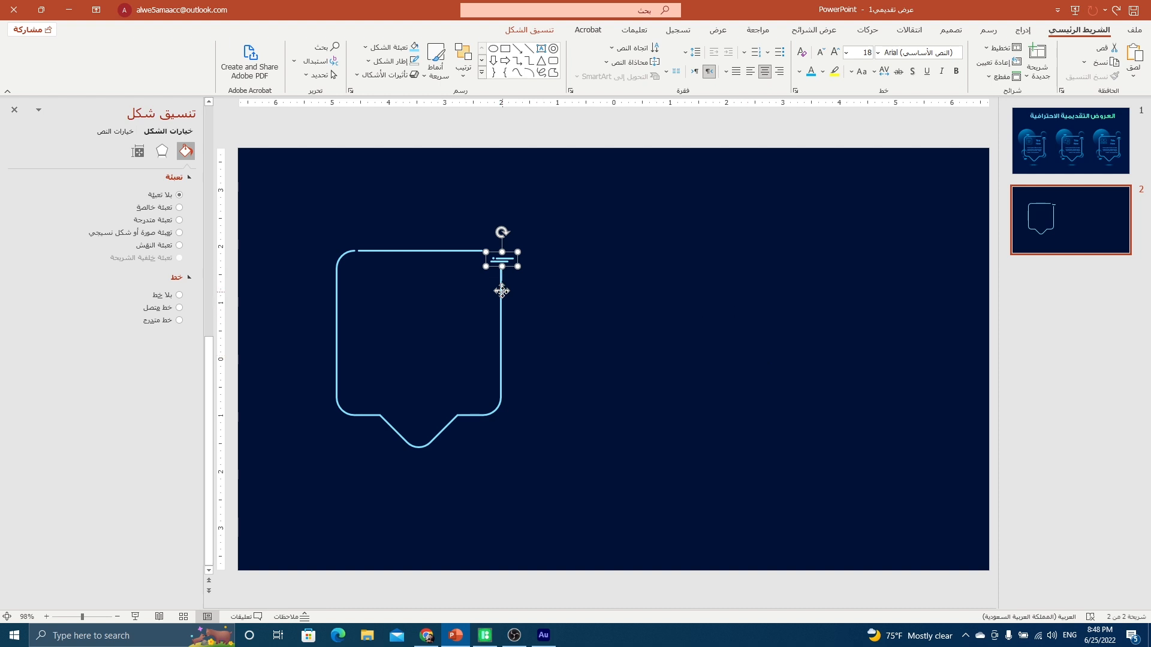
pyautogui.moveTo(502, 292); pyautogui.dragTo(363, 274)
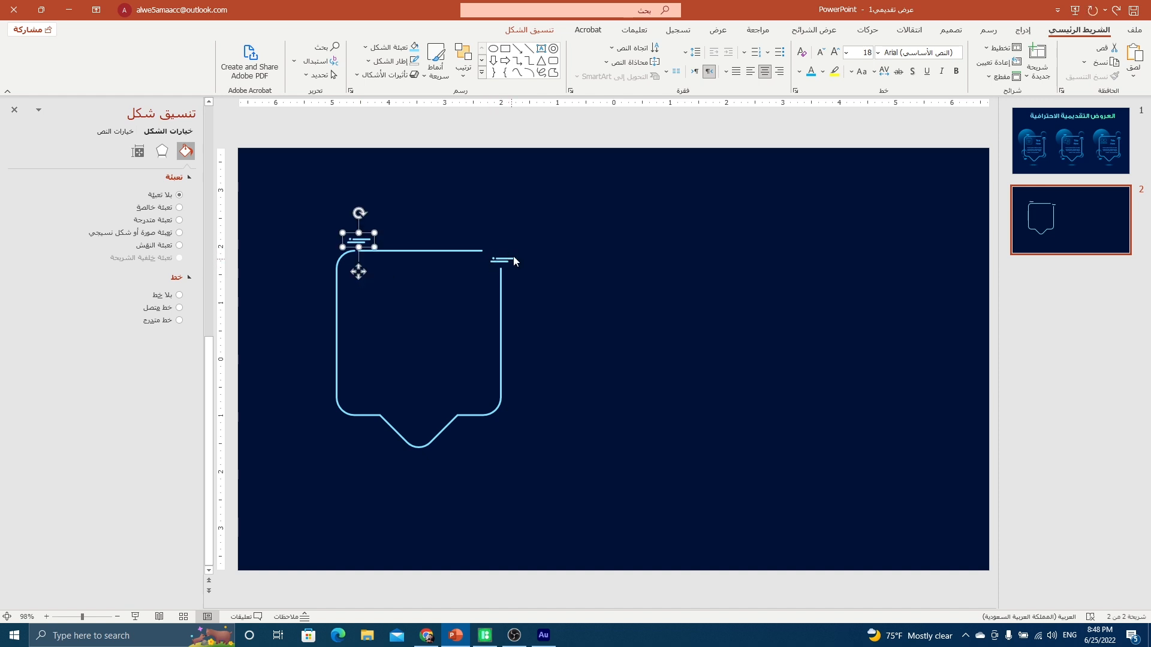
pyautogui.moveTo(358, 272); pyautogui.dragTo(354, 457)
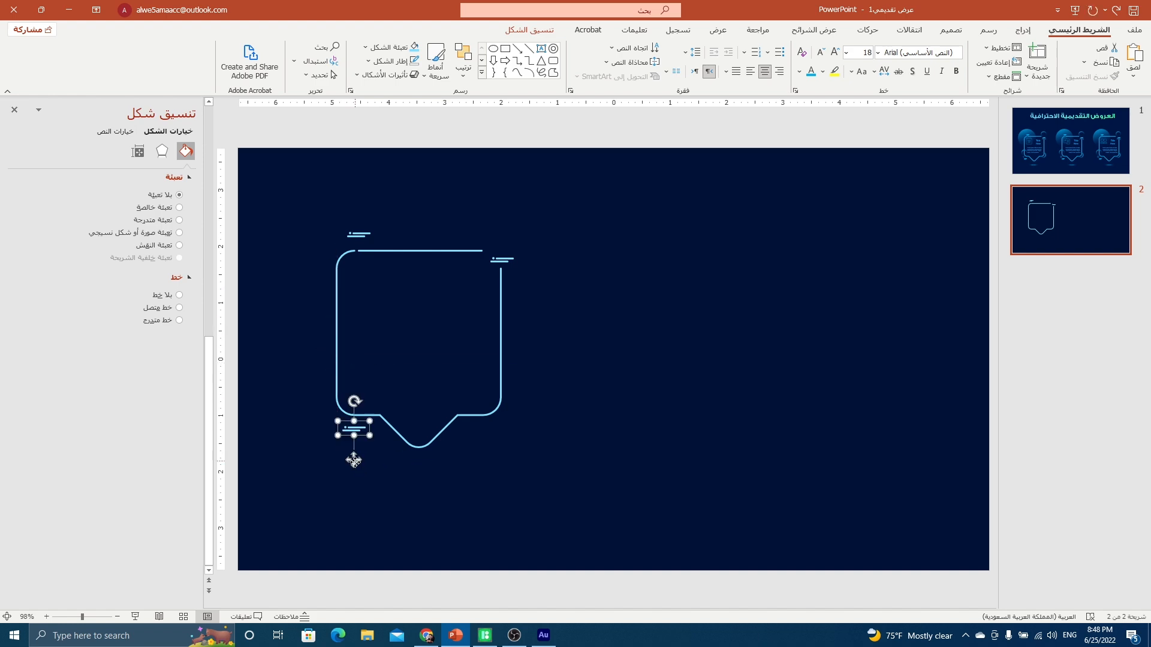
pyautogui.click(354, 460)
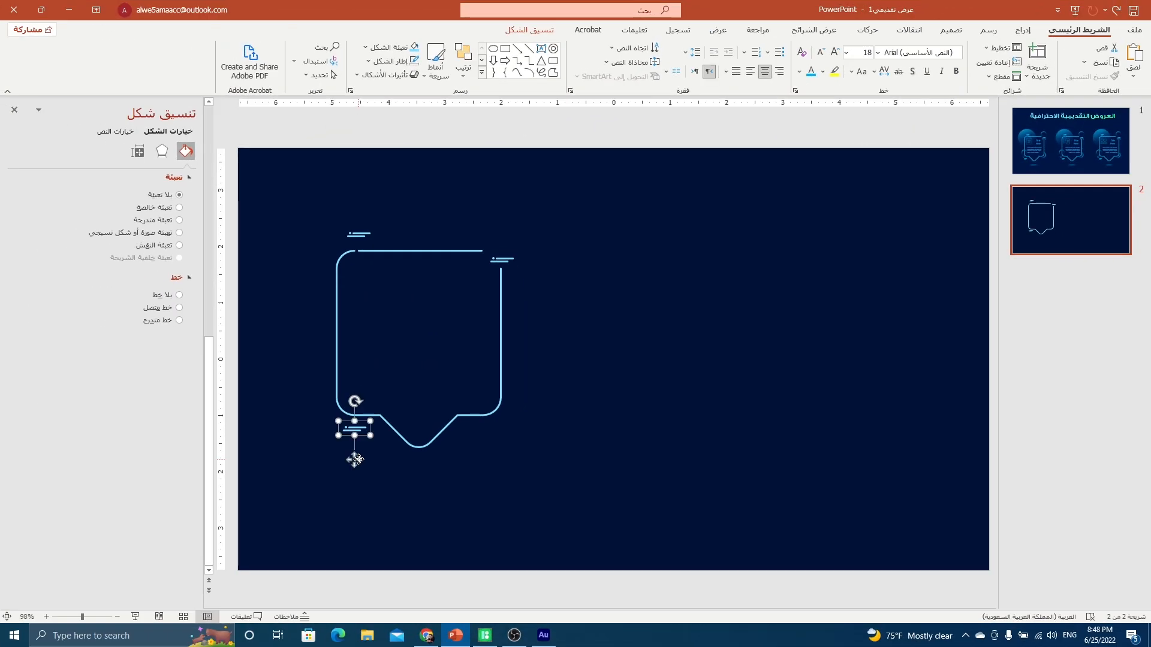
# Draw a donut shape about 1.3" across to the right of the callout and thin its ring
pyautogui.click(1023, 29)
pyautogui.click(954, 79)
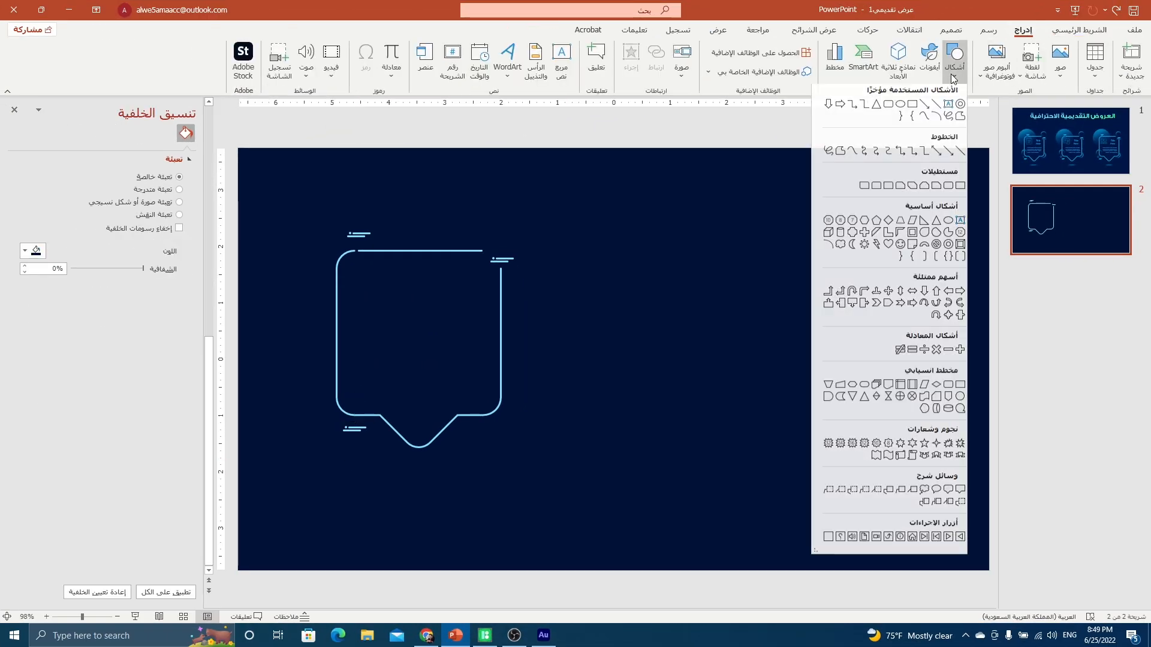
pyautogui.click(949, 248)
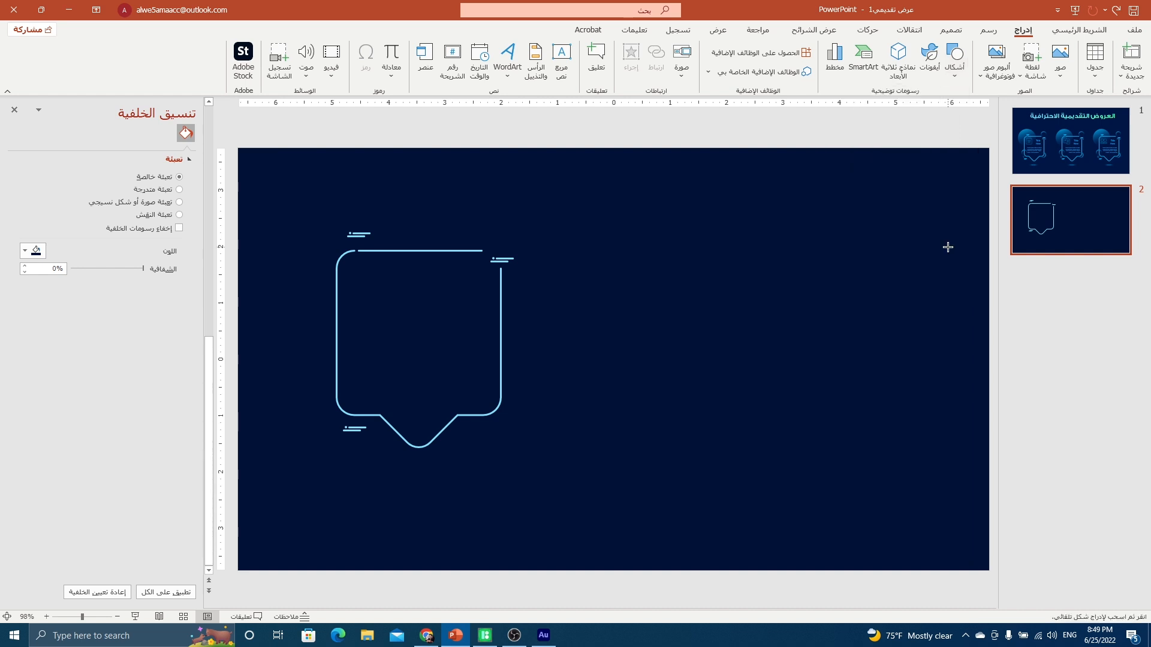
pyautogui.moveTo(644, 248); pyautogui.dragTo(696, 327)
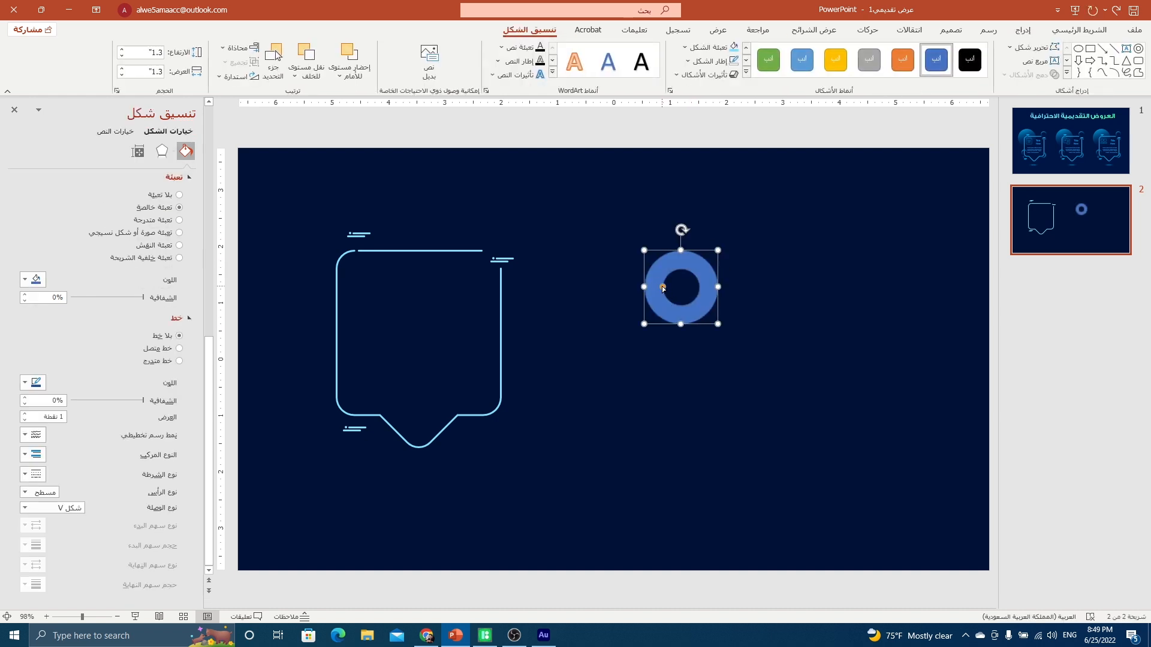
pyautogui.moveTo(662, 286); pyautogui.dragTo(652, 286)
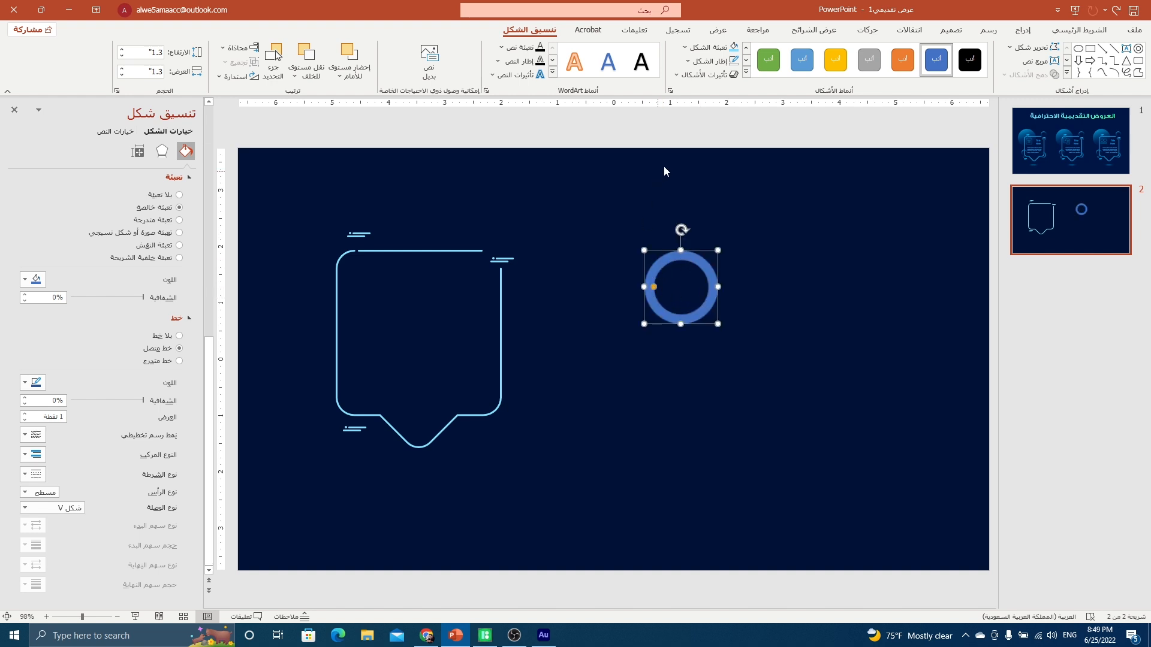
# Remove the ring's outline and give it a linear gradient fill with only two stops, the first at 0%
pyautogui.click(712, 63)
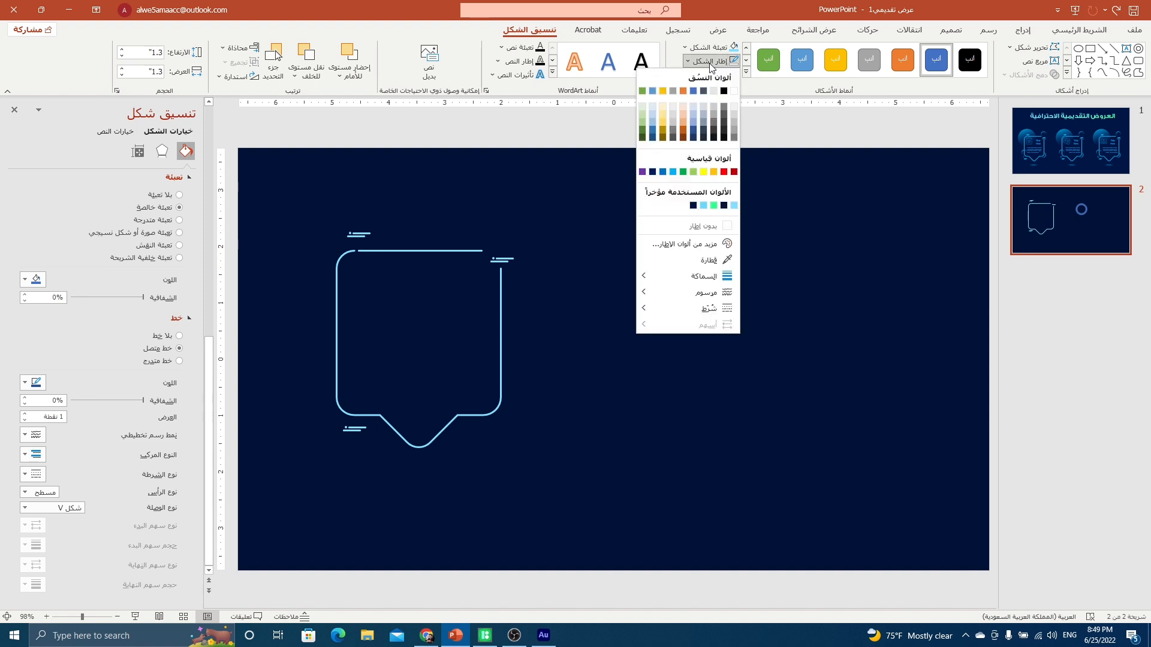
pyautogui.click(696, 226)
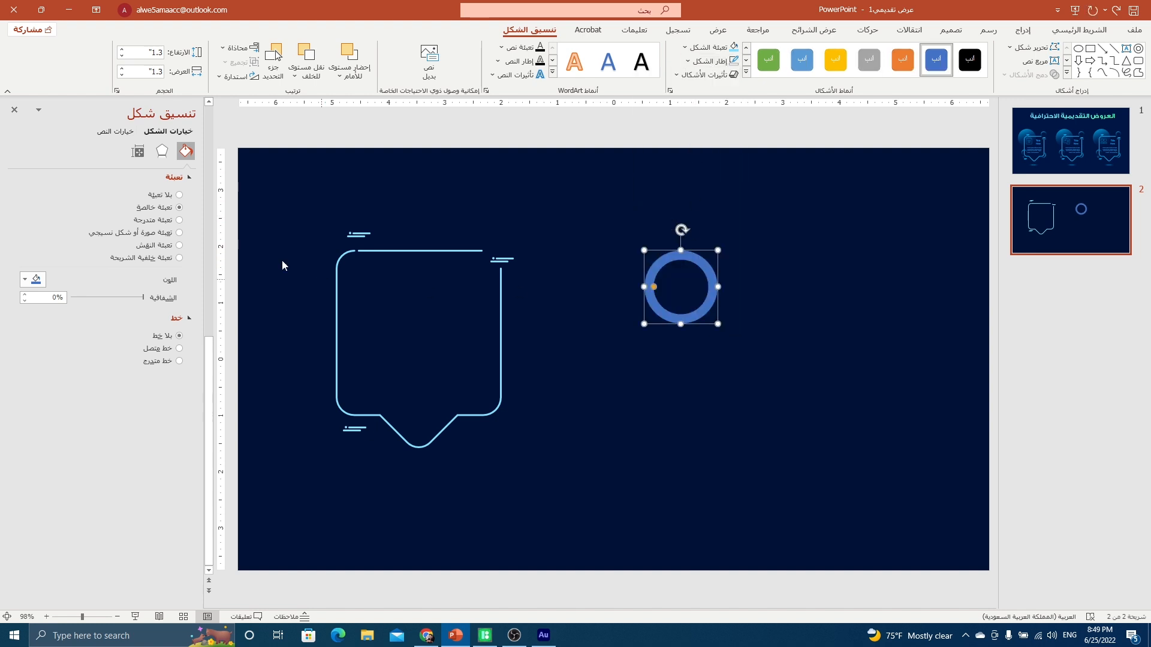
pyautogui.click(147, 220)
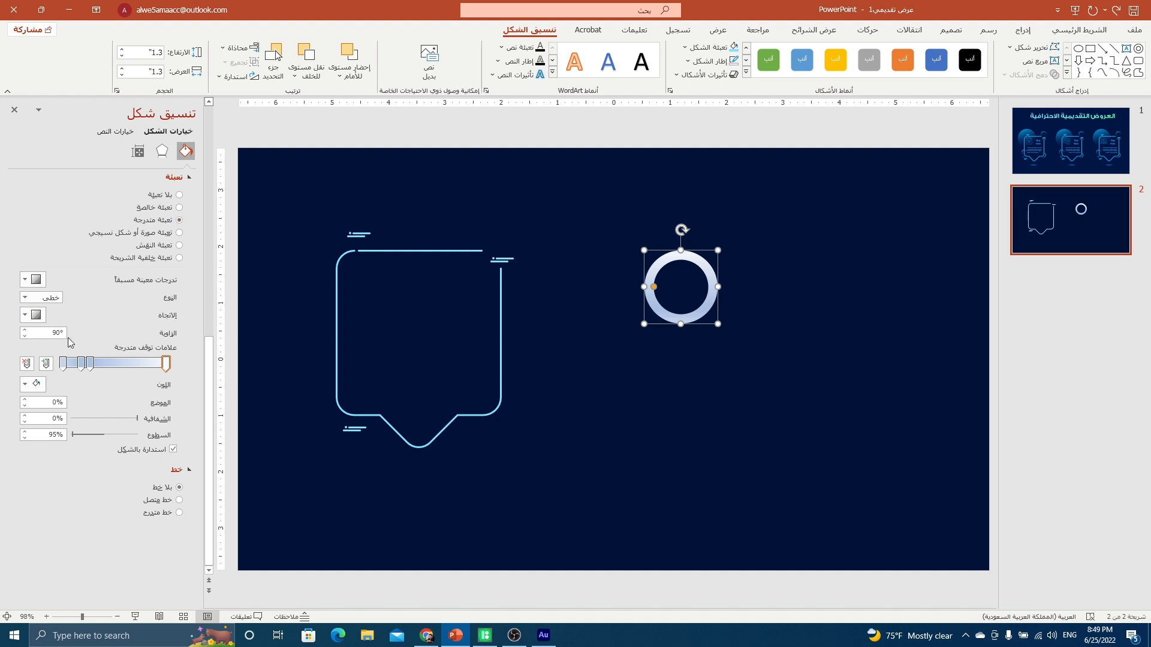
pyautogui.click(25, 367)
pyautogui.click(26, 367)
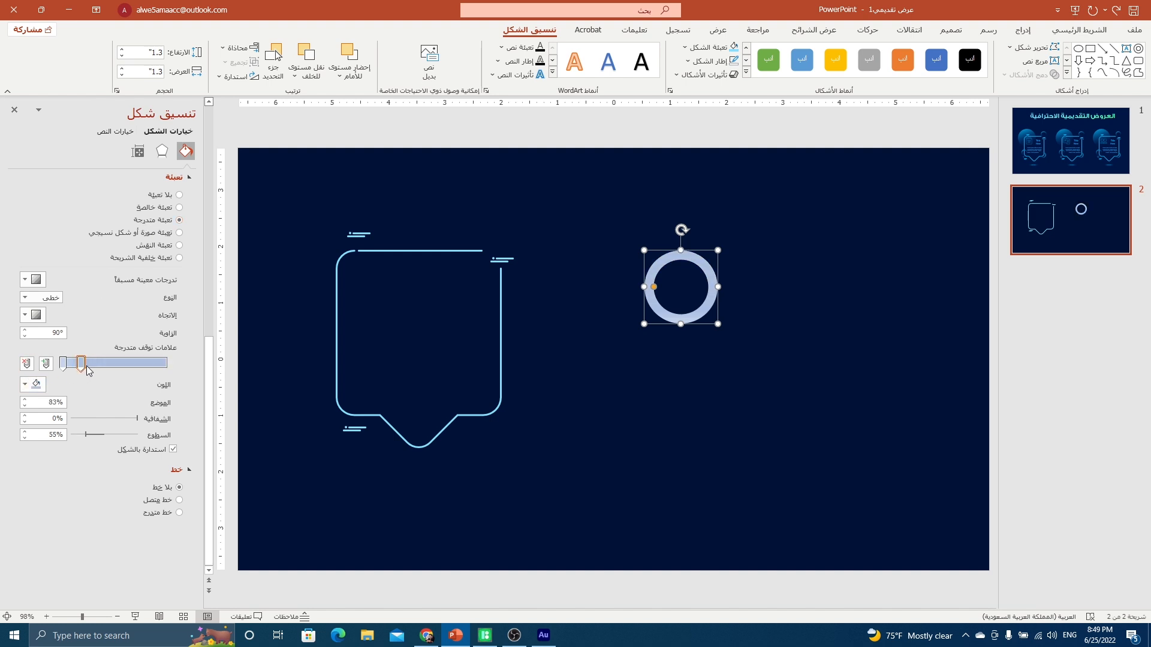
pyautogui.moveTo(86, 367); pyautogui.dragTo(168, 367)
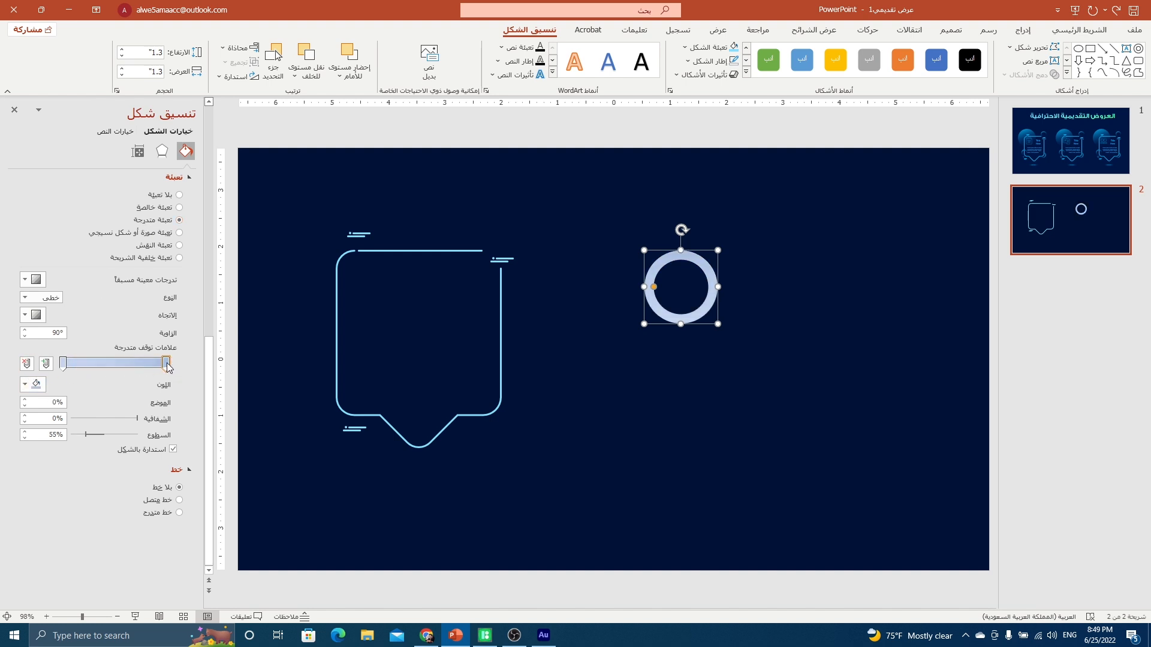
# Colour the ring's first gradient stop light blue like the lines and the last stop dark navy like the background
pyautogui.click(36, 384)
pyautogui.click(100, 535)
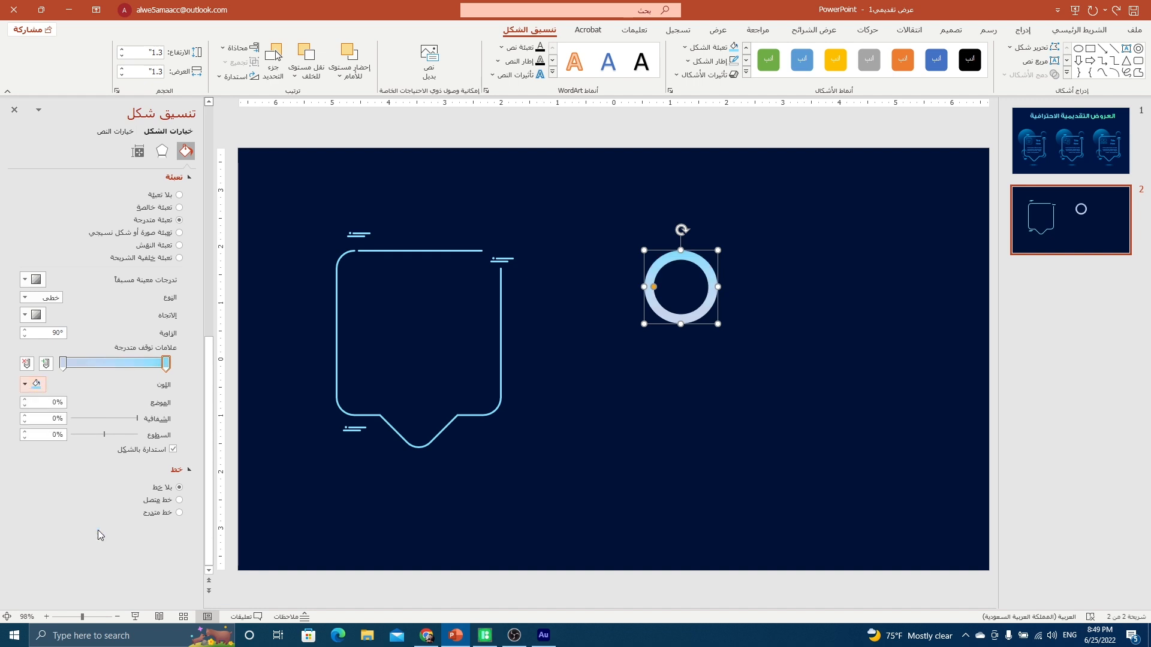
pyautogui.click(63, 363)
pyautogui.click(36, 386)
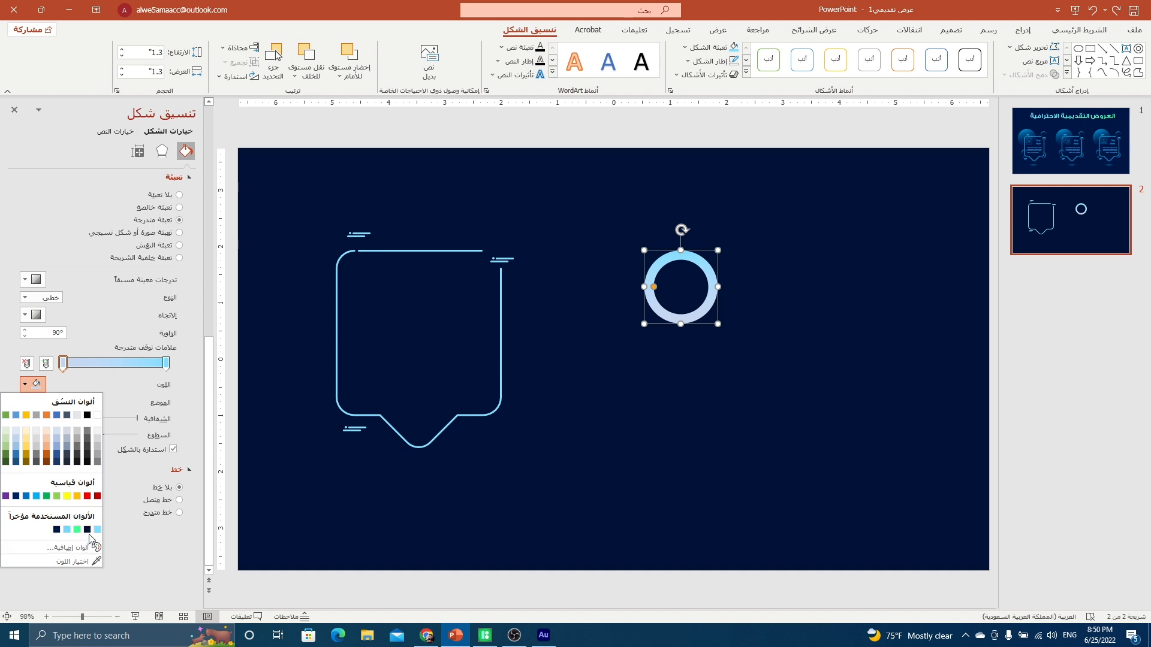
pyautogui.click(70, 562)
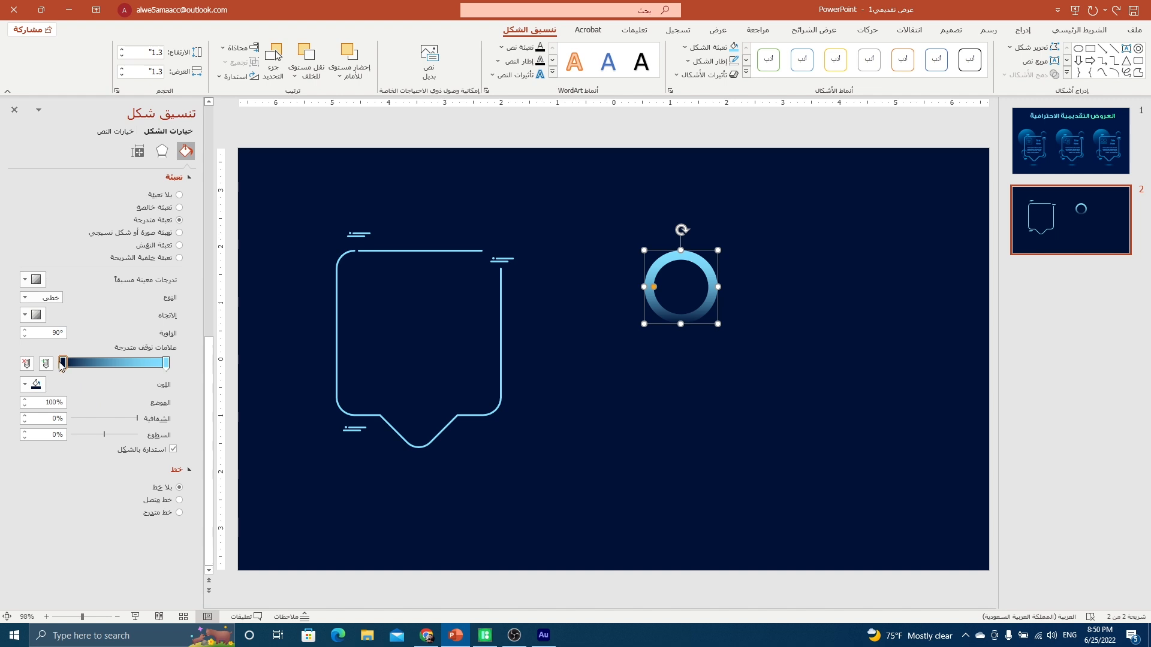
# Set the ring's gradient angle to 70° and its dark stop to 83% position with 100% transparency
pyautogui.moveTo(63, 364); pyautogui.dragTo(86, 369)
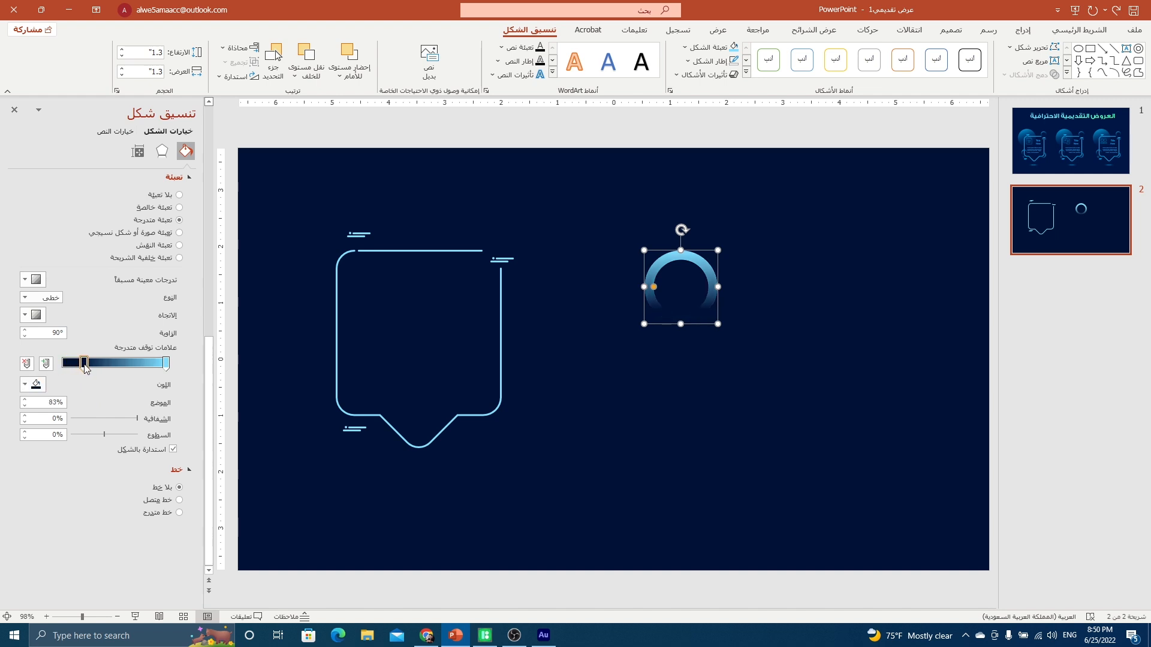
pyautogui.click(24, 331)
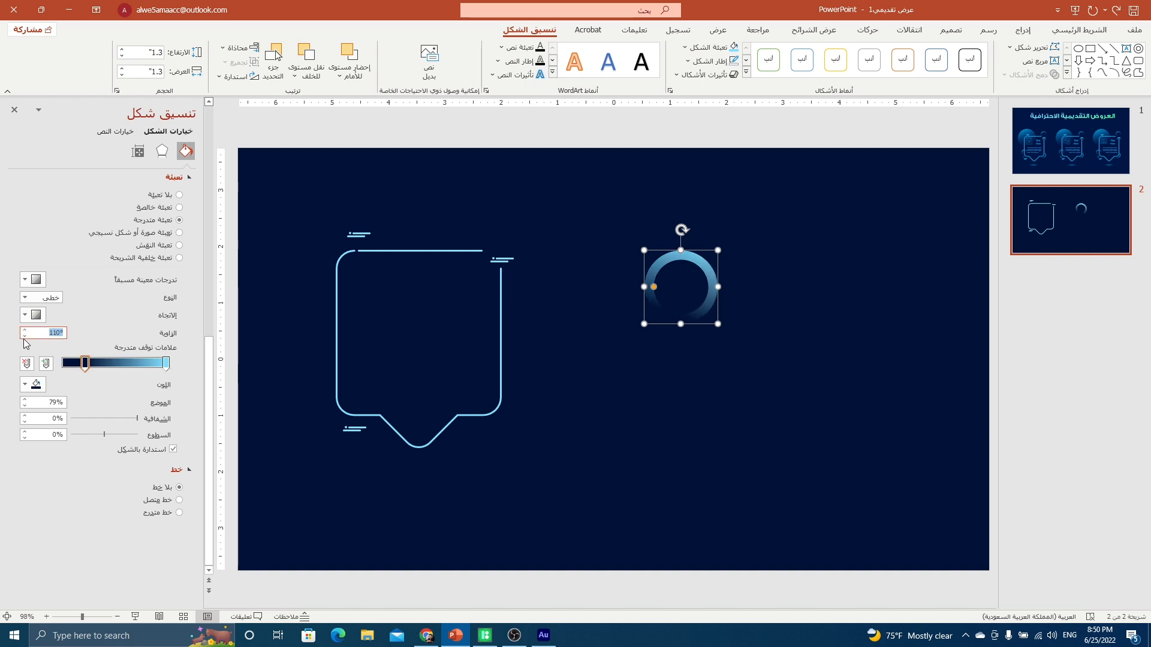
pyautogui.click(24, 338)
pyautogui.click(25, 337)
pyautogui.click(25, 337)
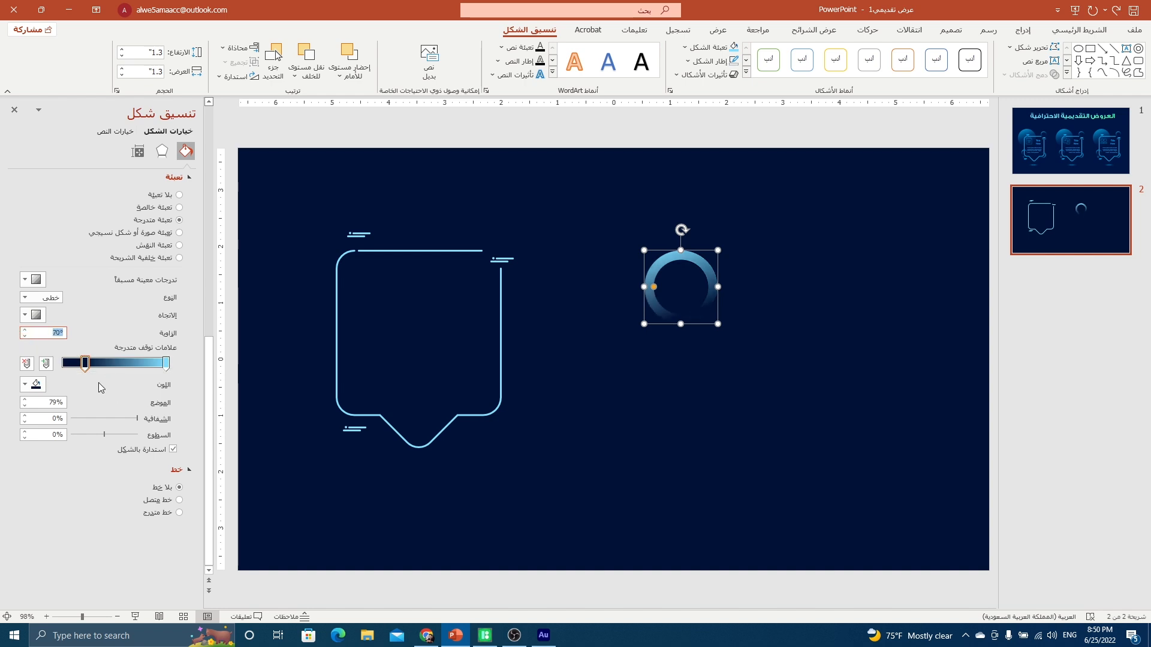
pyautogui.moveTo(138, 421); pyautogui.dragTo(70, 420)
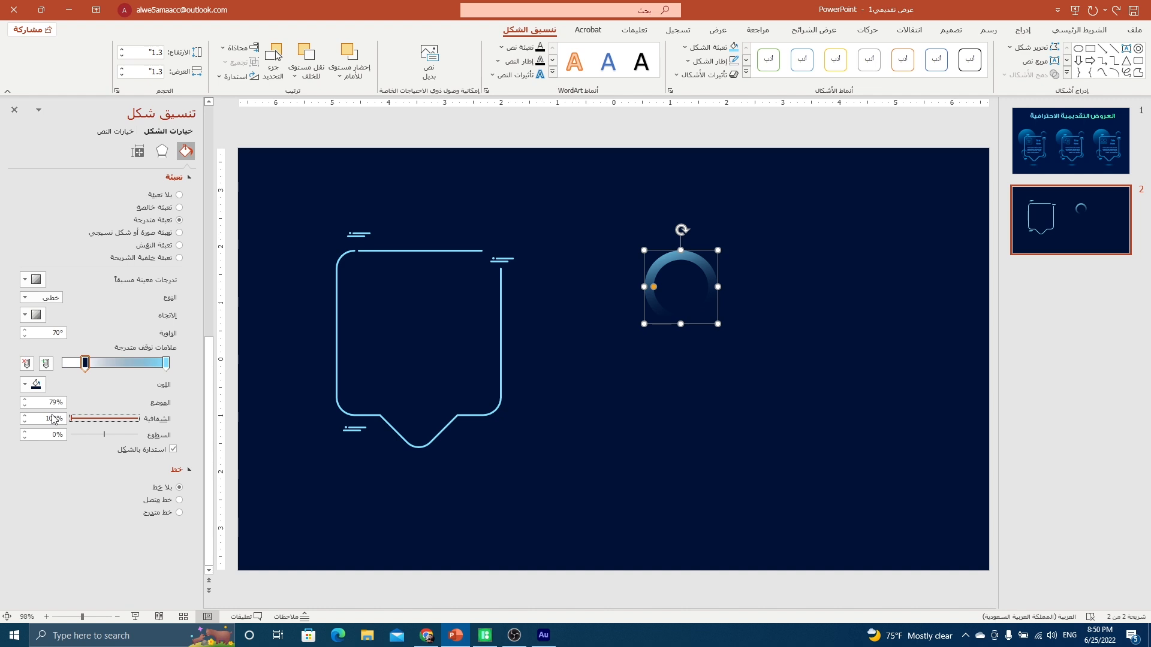
pyautogui.moveTo(86, 366)
pyautogui.mouseDown()
pyautogui.moveTo(70, 365)
pyautogui.moveTo(82, 364)
pyautogui.mouseUp()
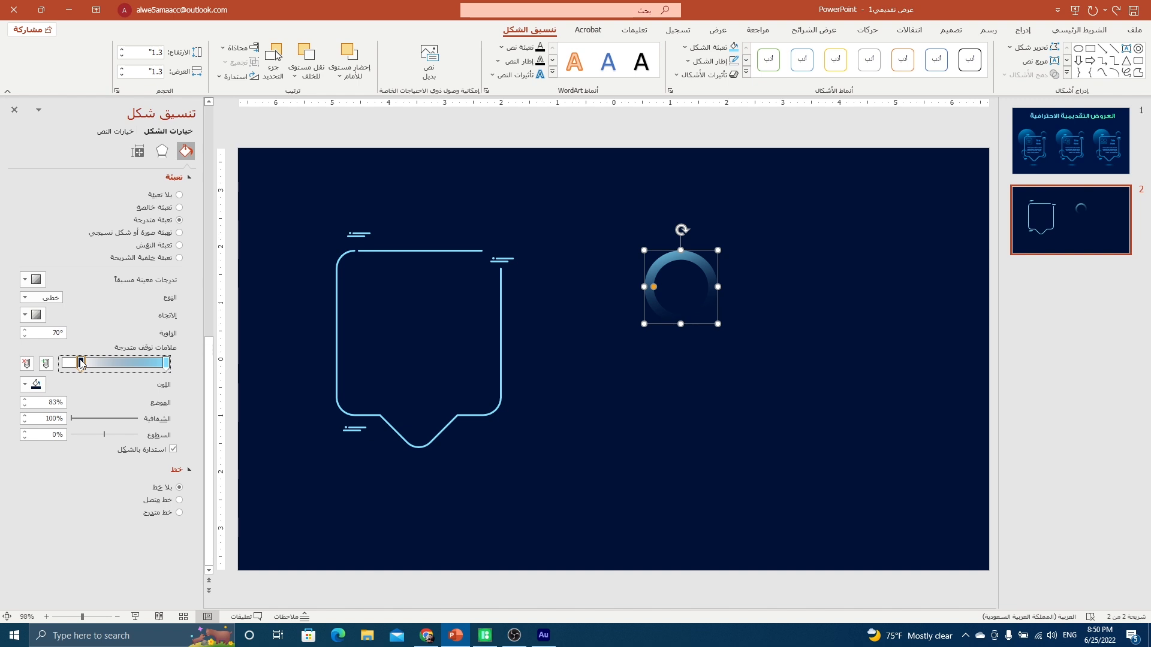
# Shrink the ring to 0.83" and place one above the callout's upper-right corner and a copy near its lower-left corner
pyautogui.moveTo(666, 258); pyautogui.dragTo(354, 368)
pyautogui.click(516, 219)
# Set the lower-left ring's light stop to 14% and dark stop to 88%, and tilt the ring slightly counterclockwise
pyautogui.moveTo(83, 366); pyautogui.dragTo(67, 370)
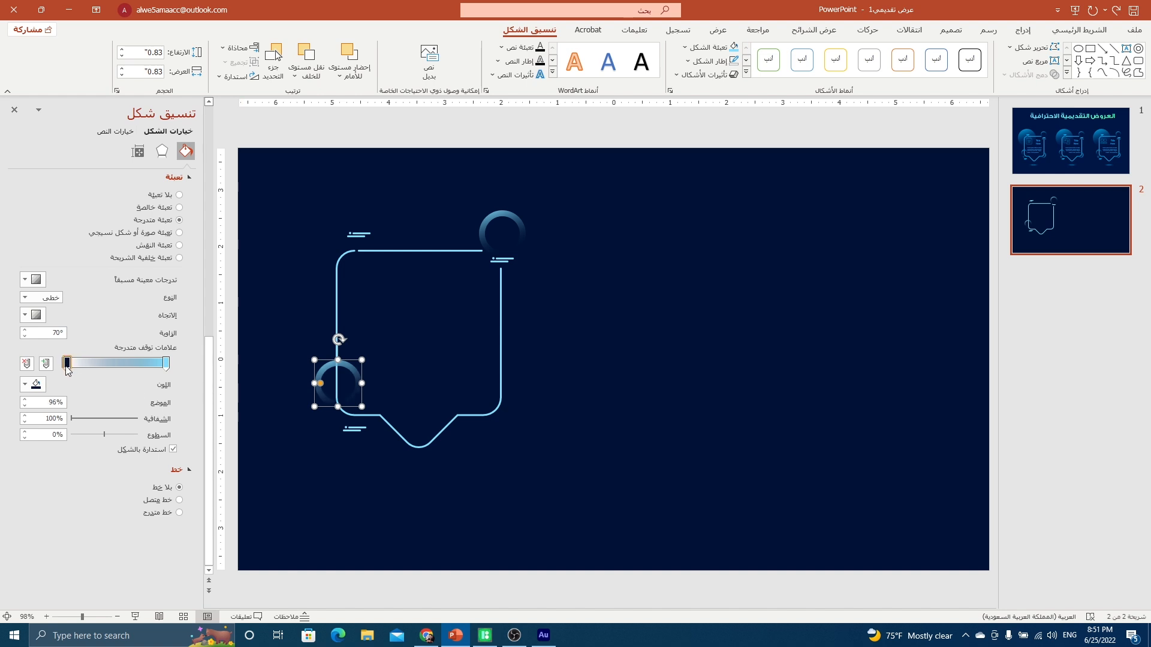
pyautogui.moveTo(166, 364); pyautogui.dragTo(154, 369)
pyautogui.moveTo(66, 366); pyautogui.dragTo(77, 369)
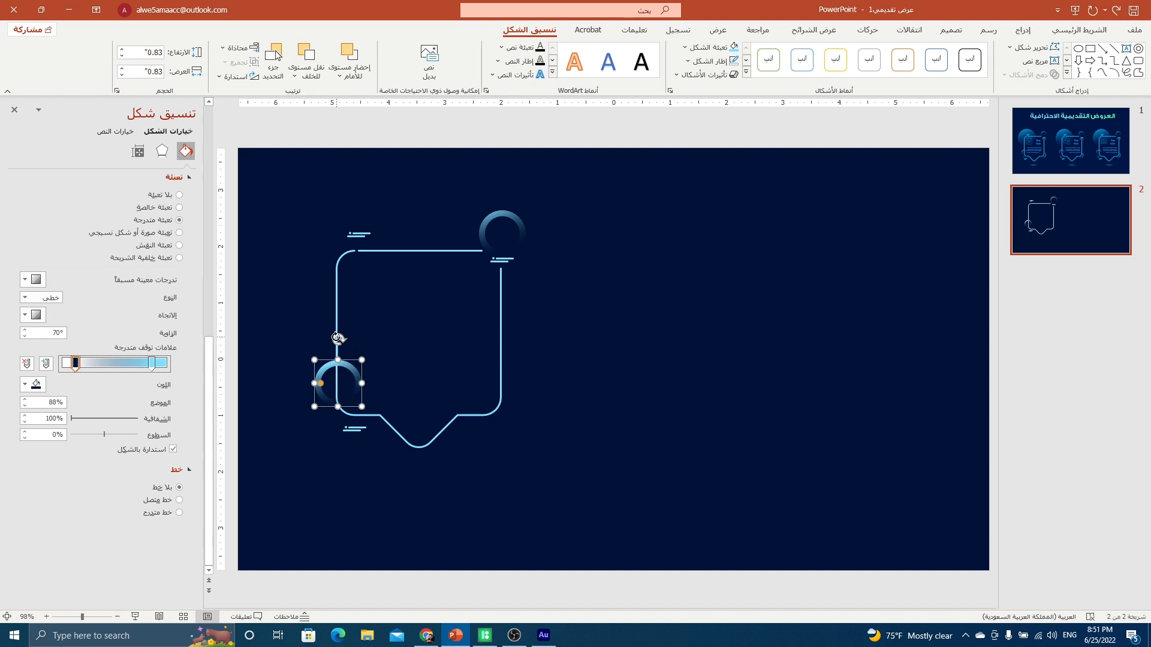
pyautogui.moveTo(337, 337)
pyautogui.mouseDown()
pyautogui.moveTo(321, 339)
pyautogui.moveTo(333, 339)
pyautogui.mouseUp()
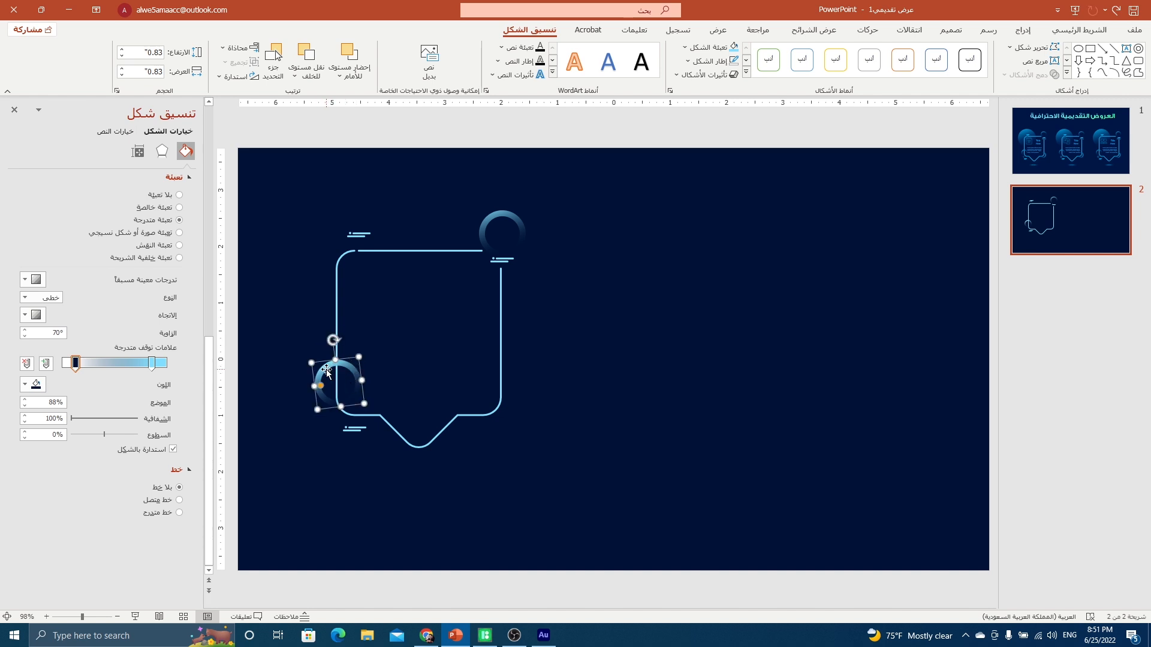
# Add a 1.29" copy of the ring at the callout's lower-right corner, rotated about 45° clockwise, with gradient stops at 0% and 81%
pyautogui.moveTo(327, 370); pyautogui.dragTo(533, 359)
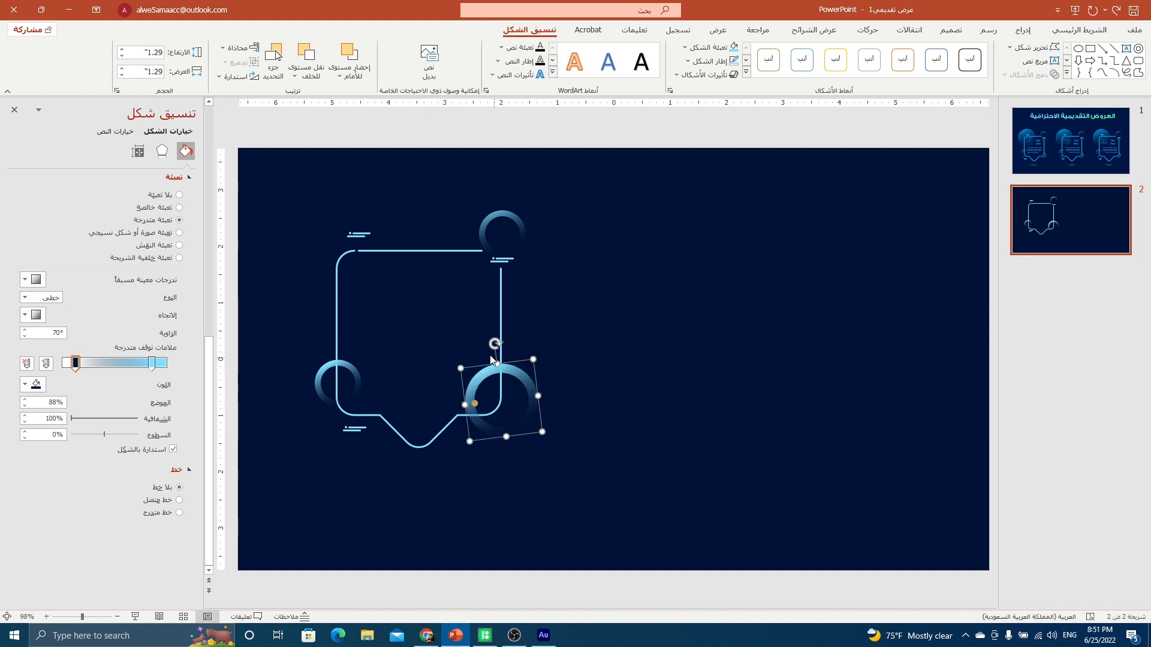
pyautogui.moveTo(494, 336); pyautogui.dragTo(552, 354)
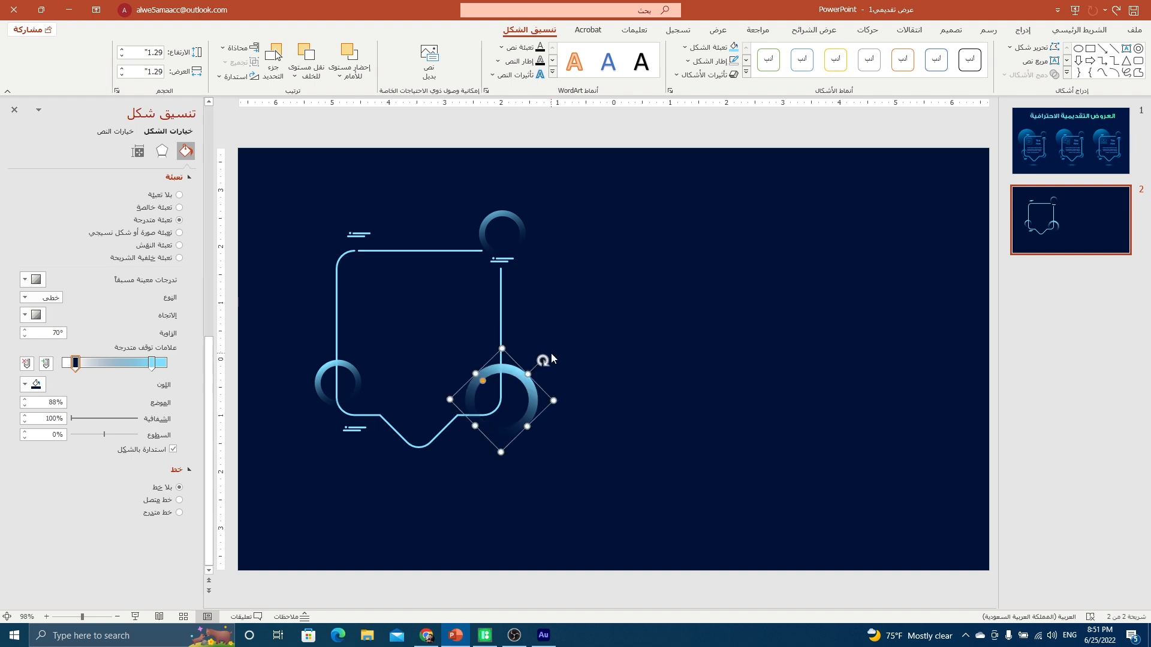
pyautogui.moveTo(152, 363); pyautogui.dragTo(166, 364)
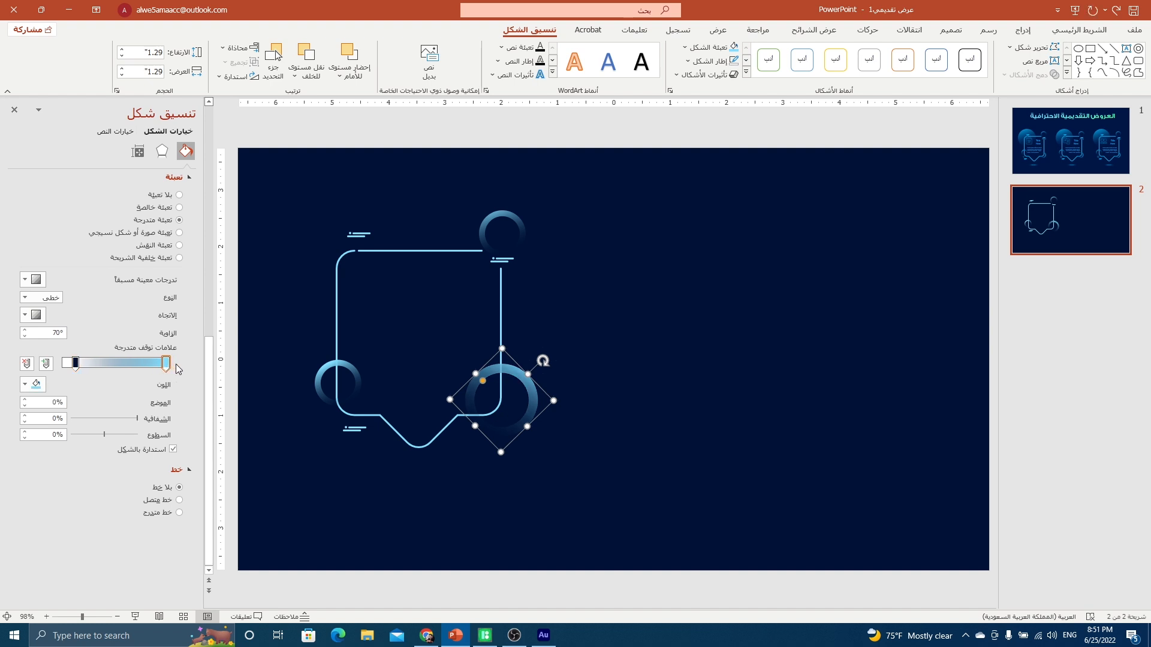
pyautogui.moveTo(75, 364); pyautogui.dragTo(84, 368)
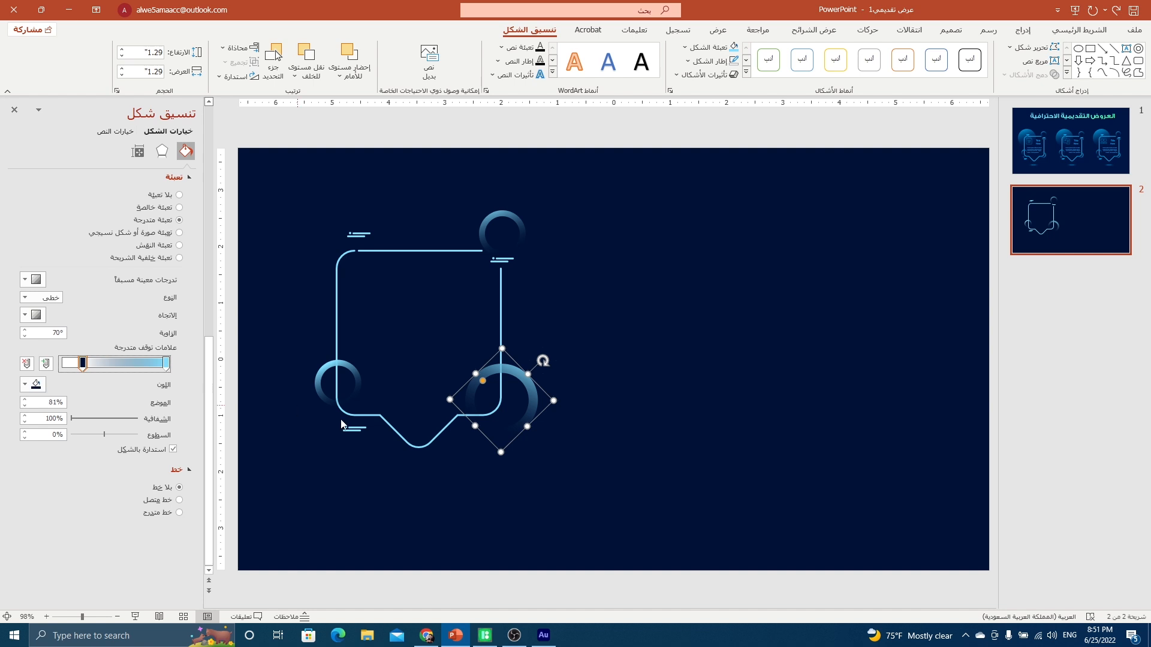
# Duplicate the callout's lower-left ring into the callout's interior and give the copy a solid light blue fill
pyautogui.click(329, 368)
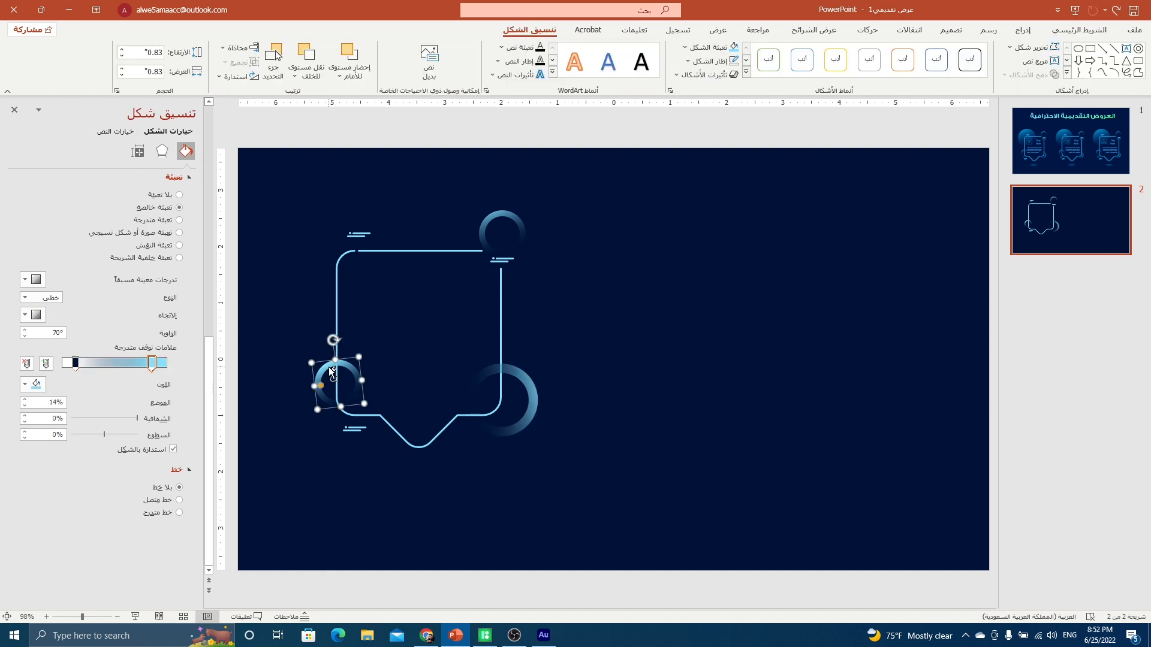
pyautogui.moveTo(331, 372); pyautogui.dragTo(434, 314)
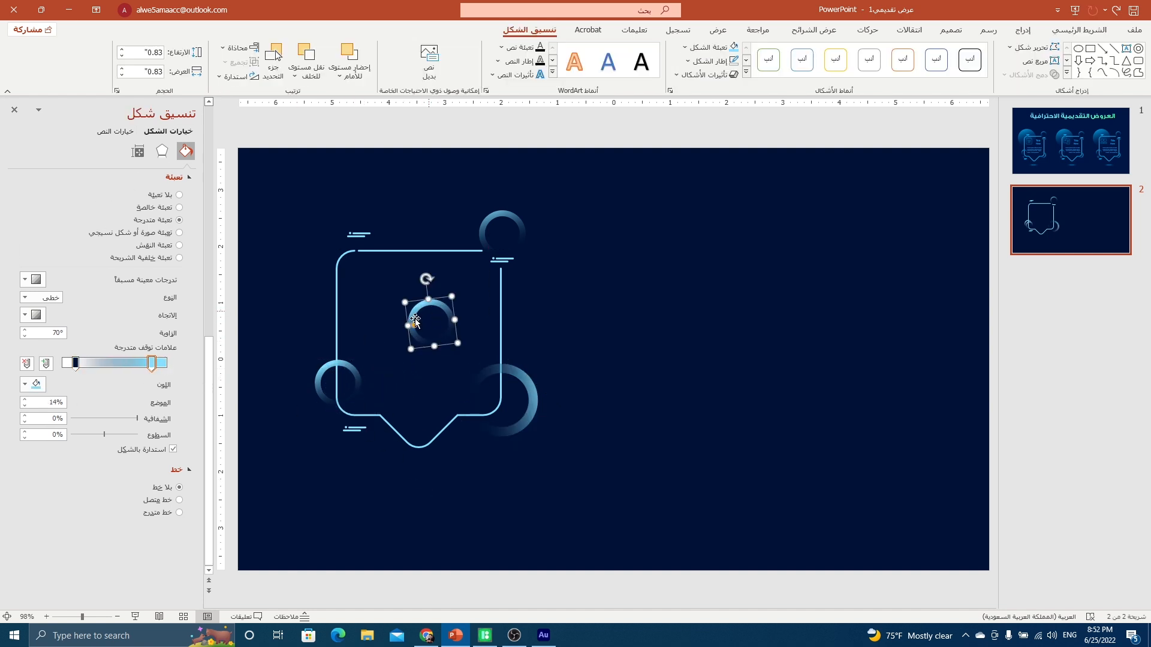
pyautogui.click(154, 208)
pyautogui.click(26, 277)
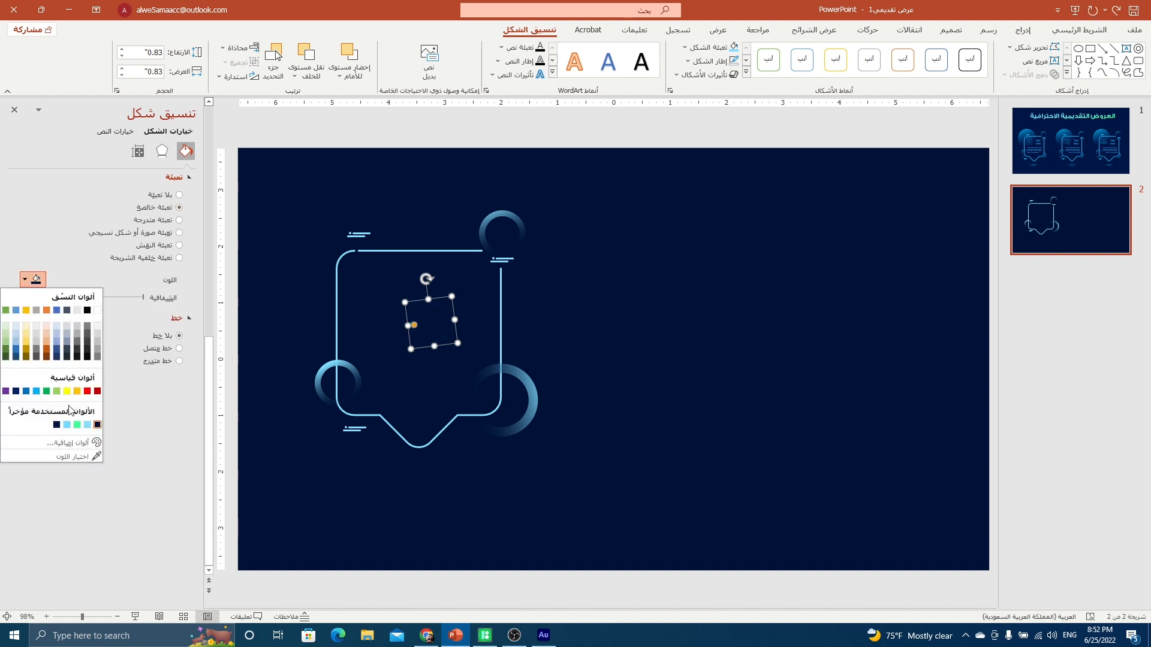
pyautogui.click(88, 425)
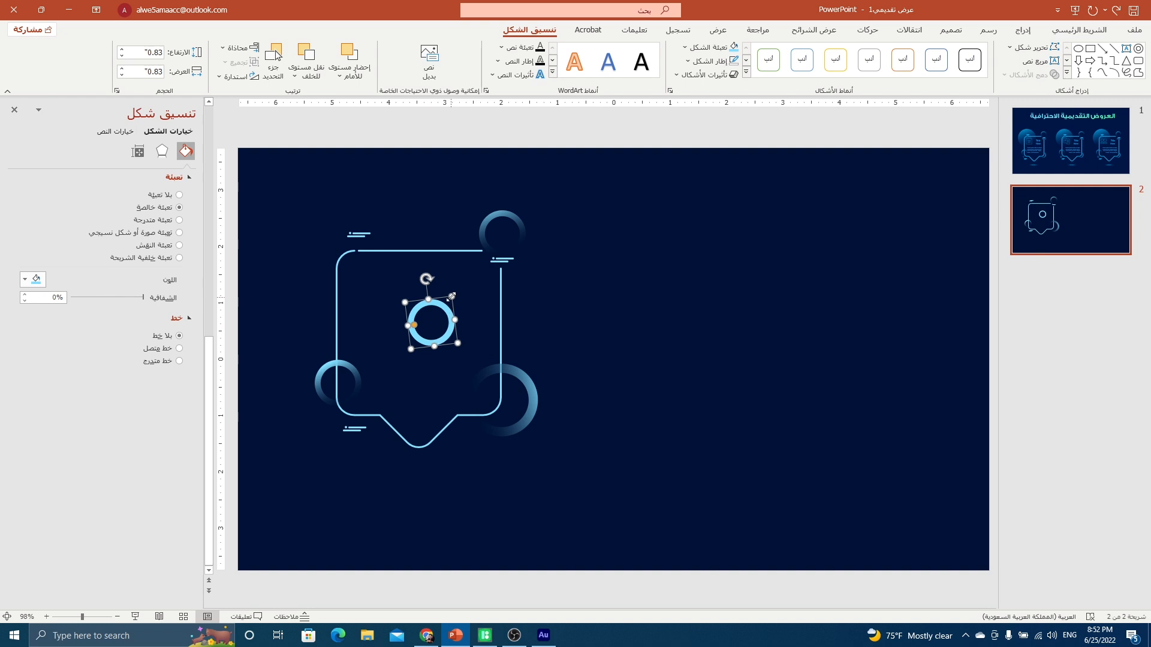
# Shrink the solid light blue ring to 0.1" high and 0.1" wide
pyautogui.moveTo(451, 296); pyautogui.dragTo(436, 318)
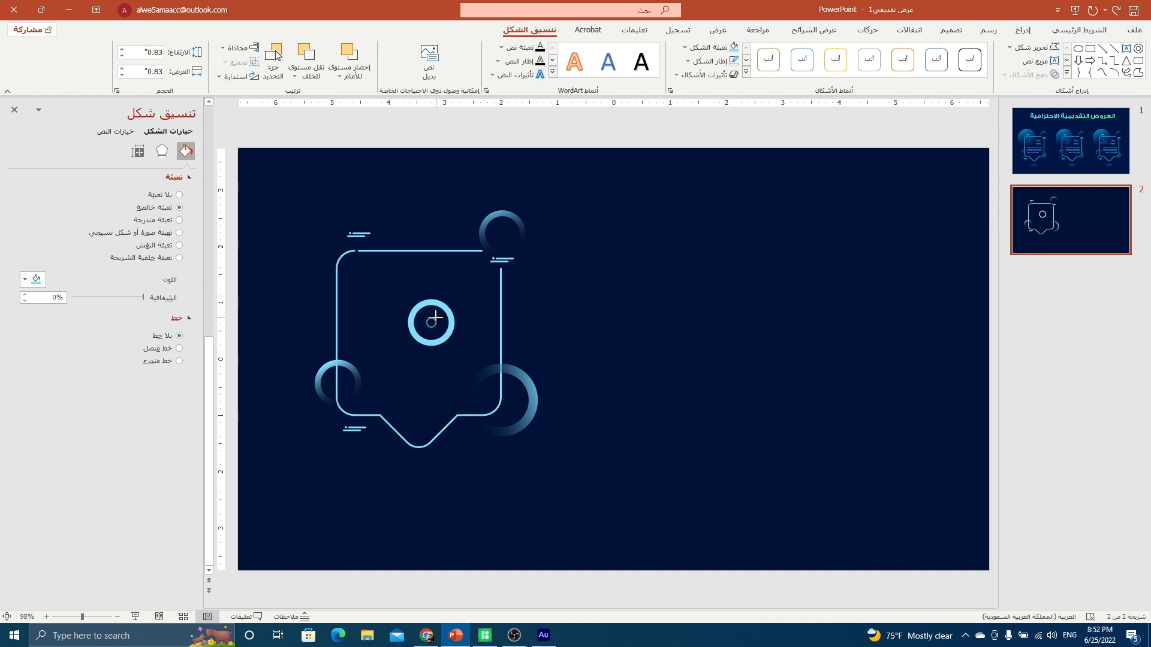
pyautogui.click(412, 348)
pyautogui.click(430, 324)
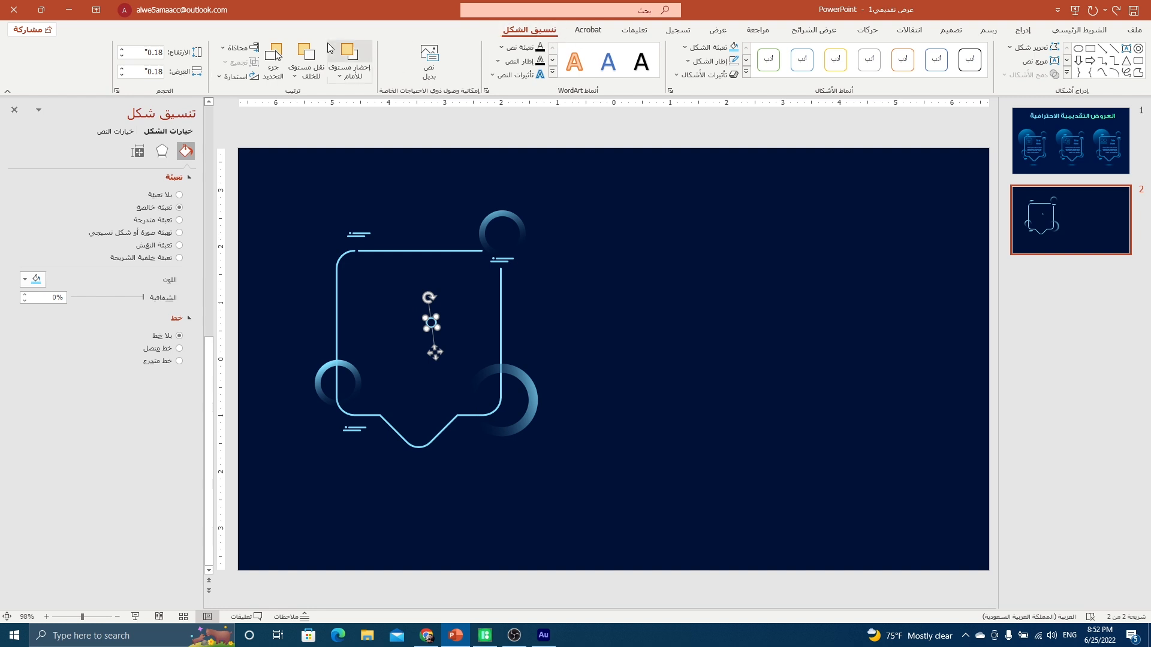
pyautogui.click(155, 53)
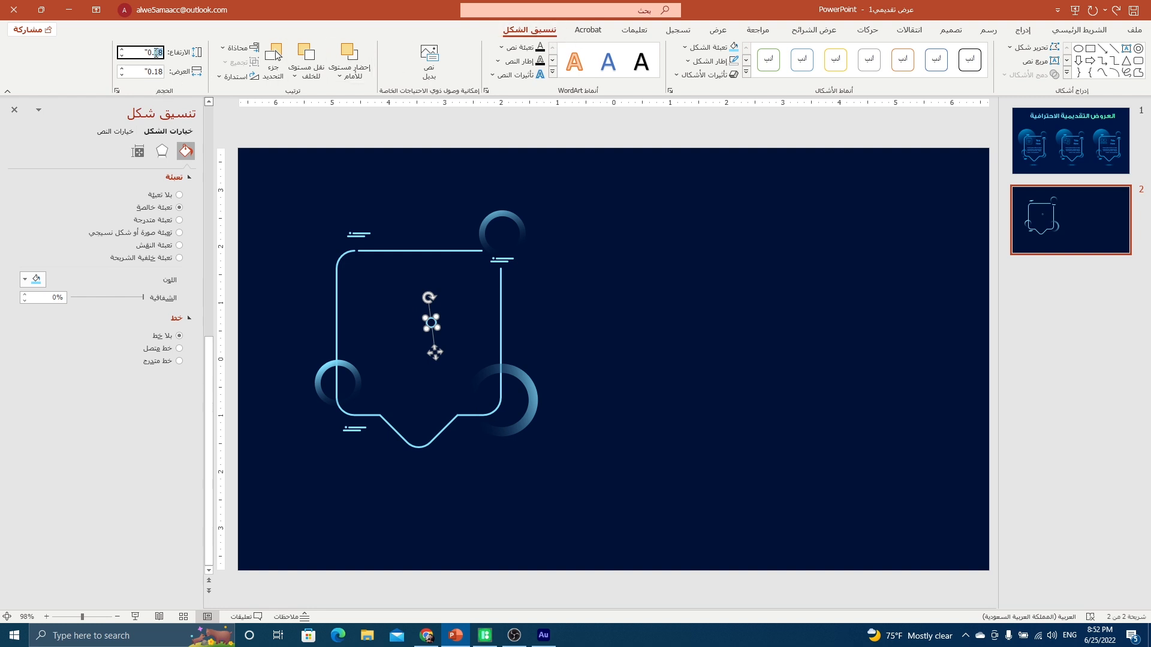
pyautogui.press('BackSpace')
pyautogui.press('Return')
pyautogui.press('Tab')
pyautogui.press('BackSpace')
pyautogui.press('Return')
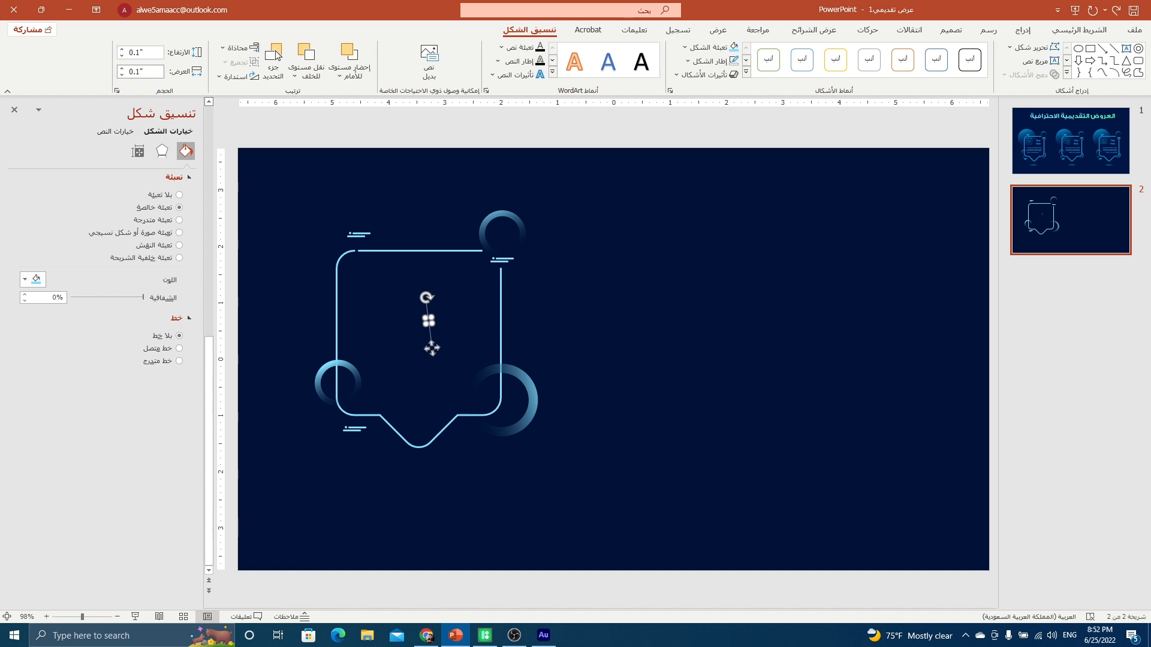
# Place two tiny rings below the upper-right dash accent and one beside the lower-left dash accent
pyautogui.scroll(10, 404, 332)
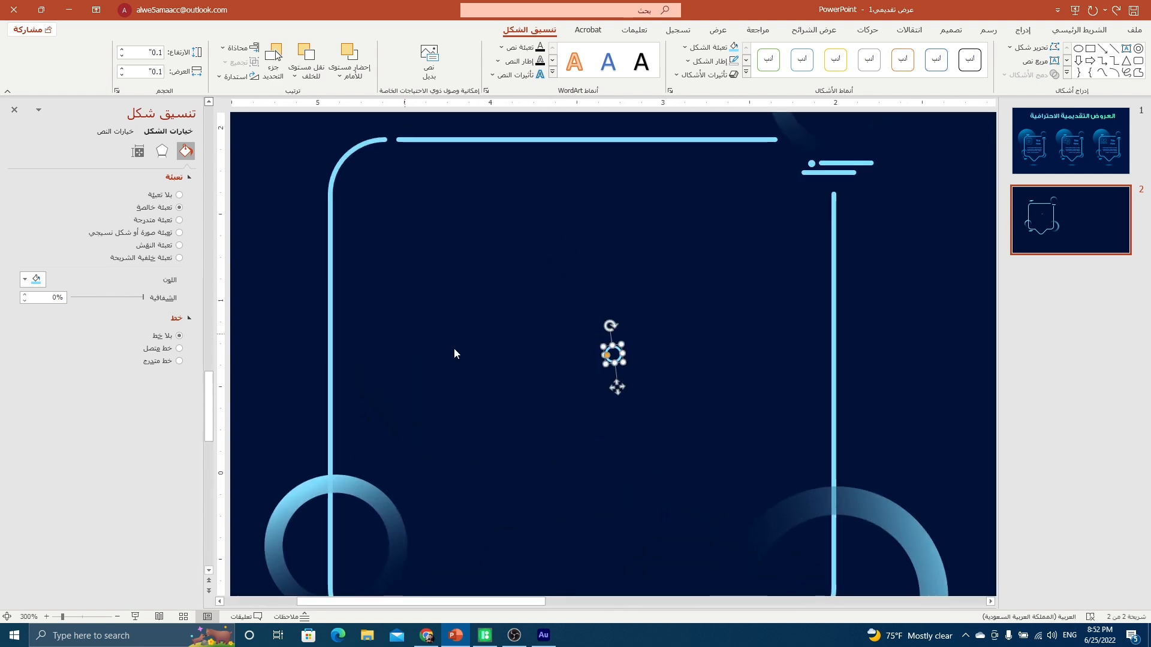
pyautogui.moveTo(618, 387); pyautogui.dragTo(552, 469)
pyautogui.scroll(-5, 552, 469)
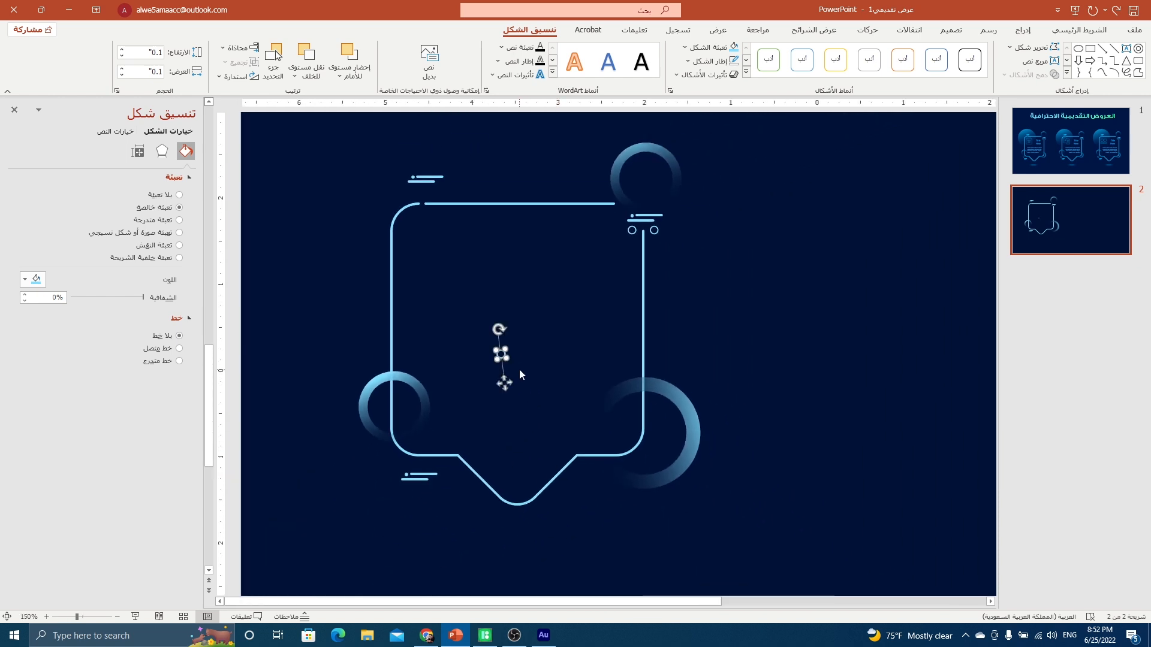
pyautogui.moveTo(505, 384); pyautogui.dragTo(392, 495)
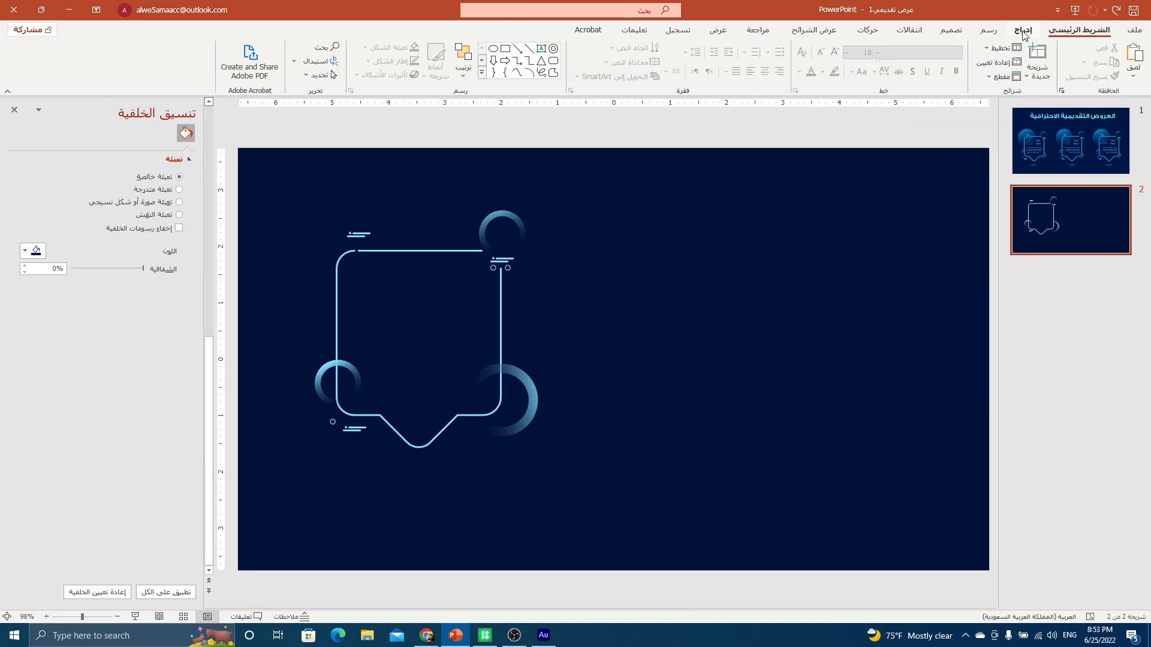
# Draw a circle about 2.57" in diameter in the empty area beside the callout and remove its outline
pyautogui.click(1025, 35)
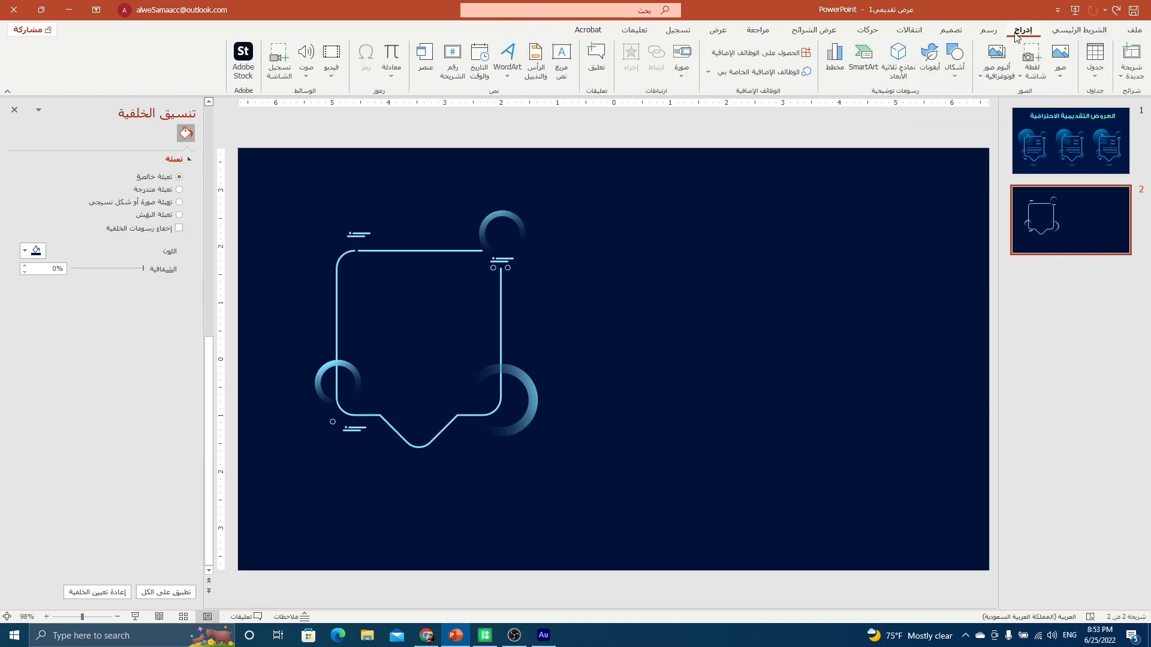
pyautogui.click(954, 57)
pyautogui.click(900, 109)
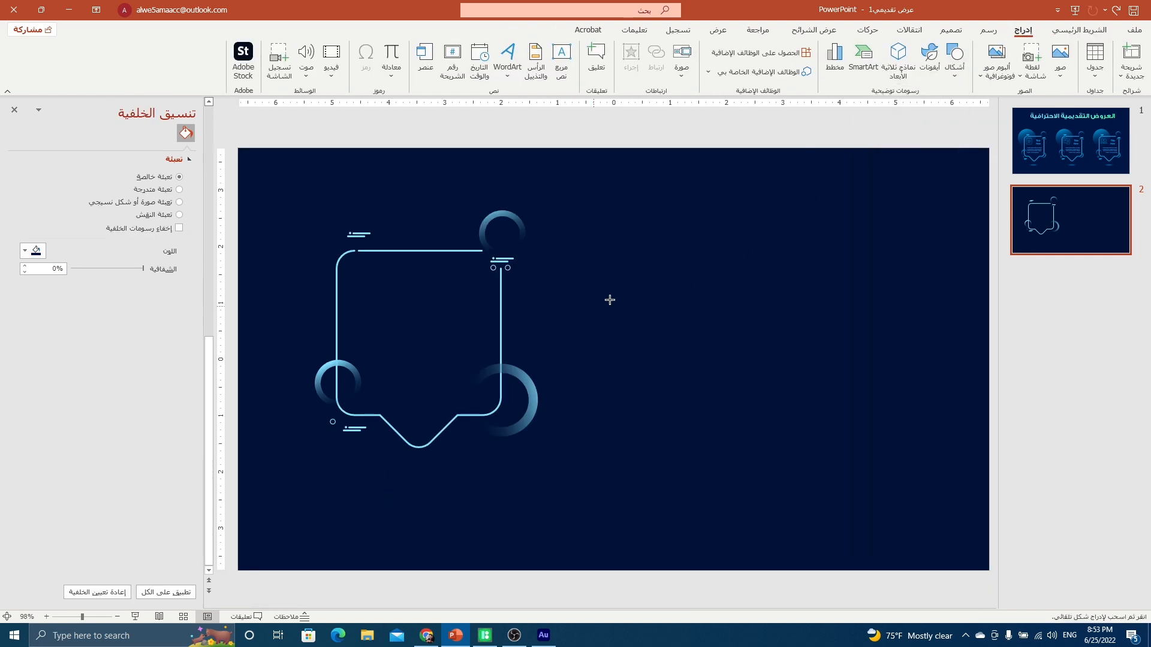
pyautogui.moveTo(628, 274); pyautogui.dragTo(767, 410)
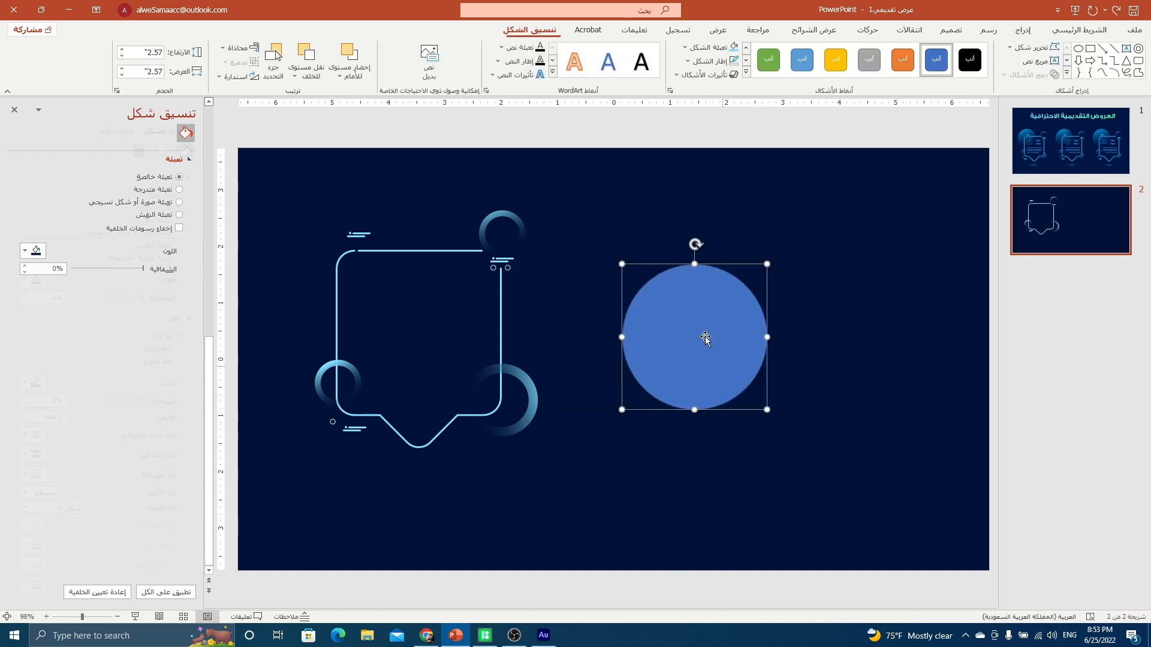
pyautogui.click(711, 63)
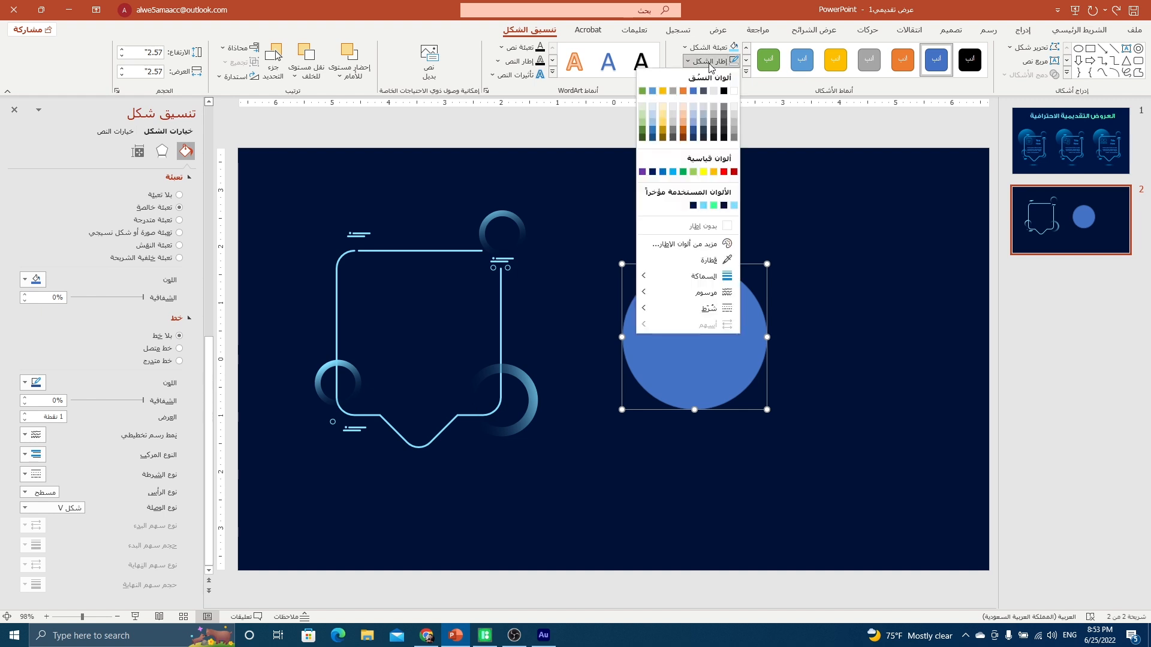
pyautogui.click(693, 226)
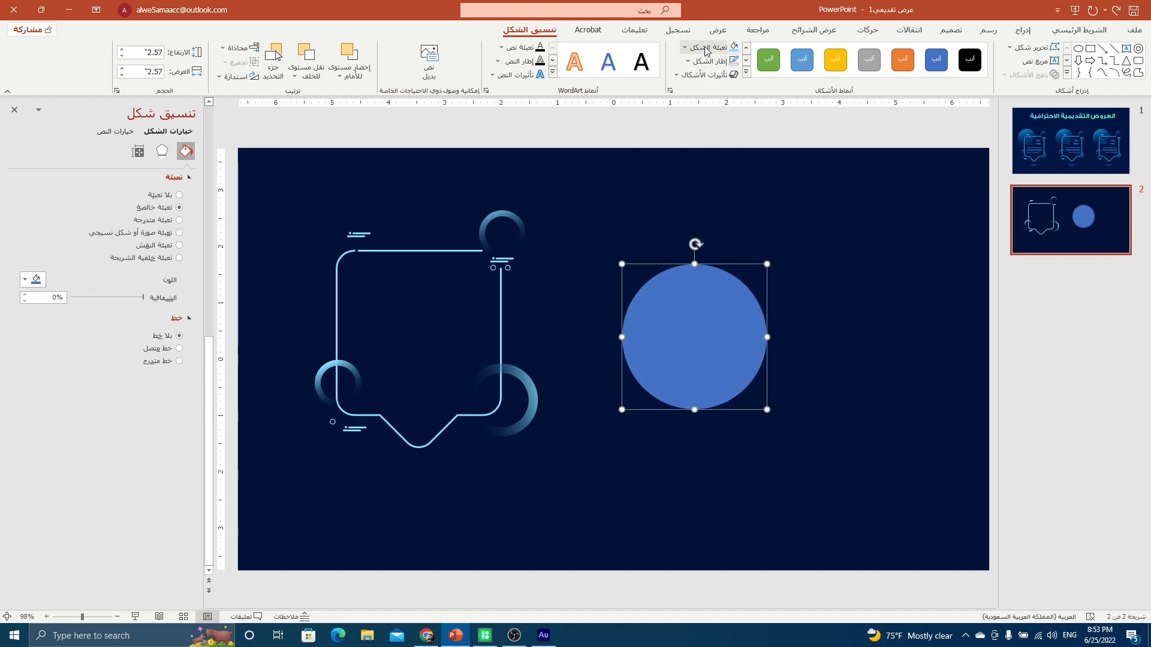
# Apply a gradient fill to the large circle with the light blue stop at 0% and the dark stop at 85%
pyautogui.click(179, 220)
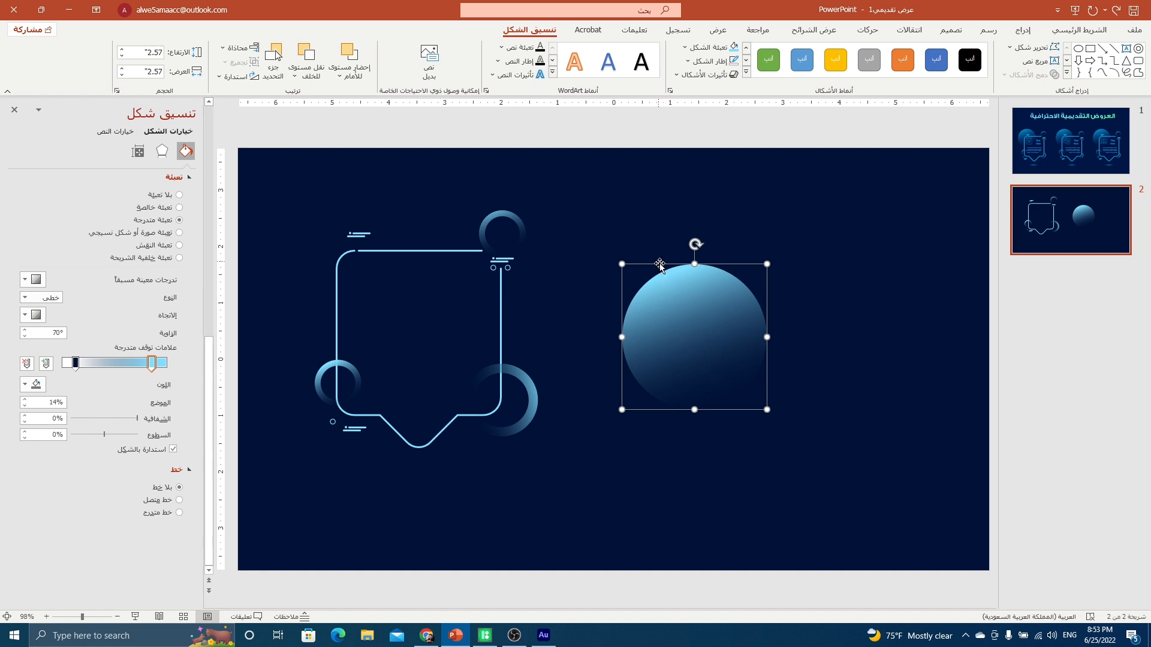
pyautogui.moveTo(154, 370)
pyautogui.mouseDown()
pyautogui.moveTo(166, 371)
pyautogui.moveTo(137, 370)
pyautogui.moveTo(178, 375)
pyautogui.mouseUp()
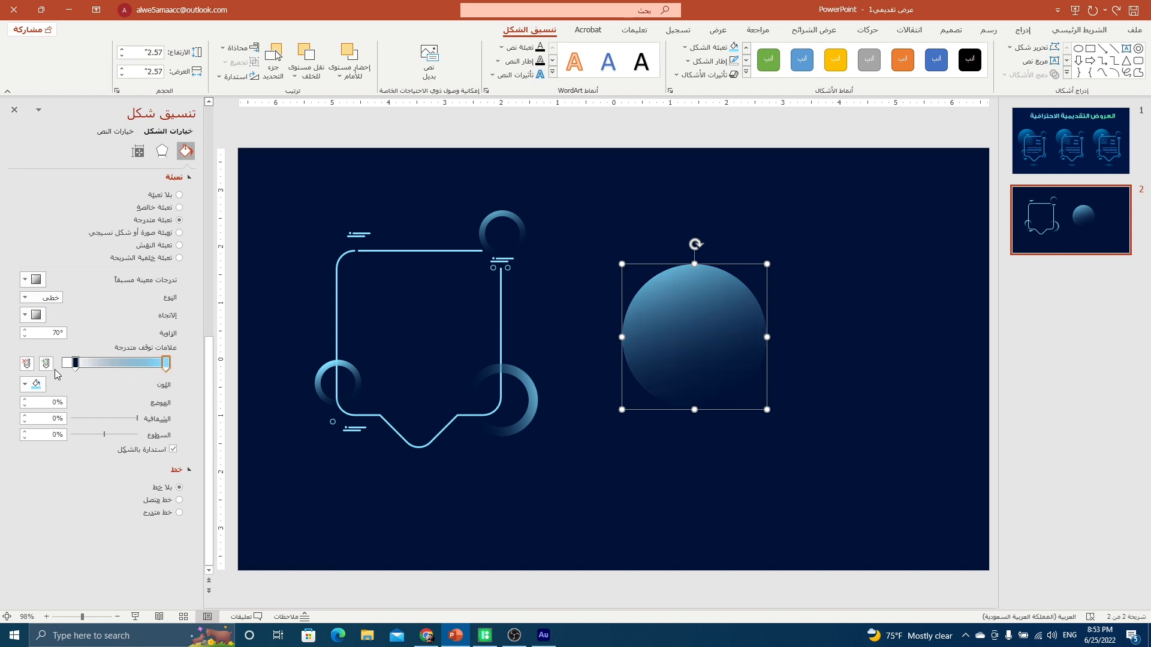
pyautogui.moveTo(72, 368); pyautogui.dragTo(78, 367)
# Move the large gradient circle over the callout's upper-left corner and send it behind the other shapes
pyautogui.moveTo(719, 329); pyautogui.dragTo(397, 268)
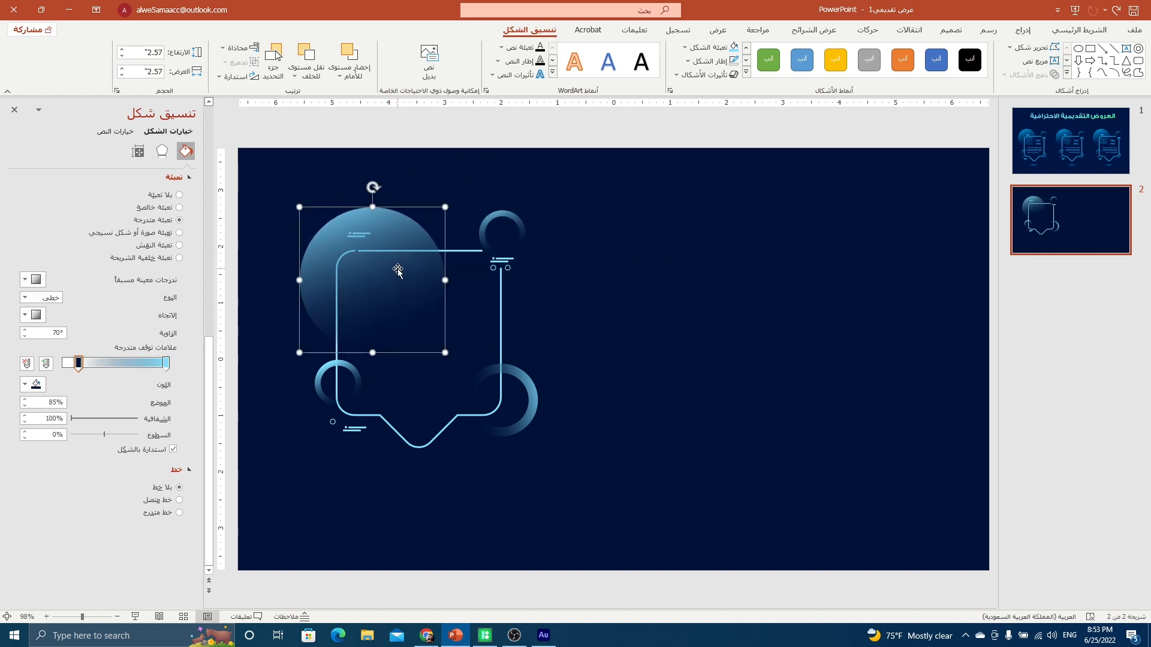
pyautogui.rightClick(397, 269)
pyautogui.click(362, 415)
pyautogui.click(647, 329)
# Draw a flat ellipse about 1.76" wide and 0.3" high beside the callout, without an outline
pyautogui.click(1023, 29)
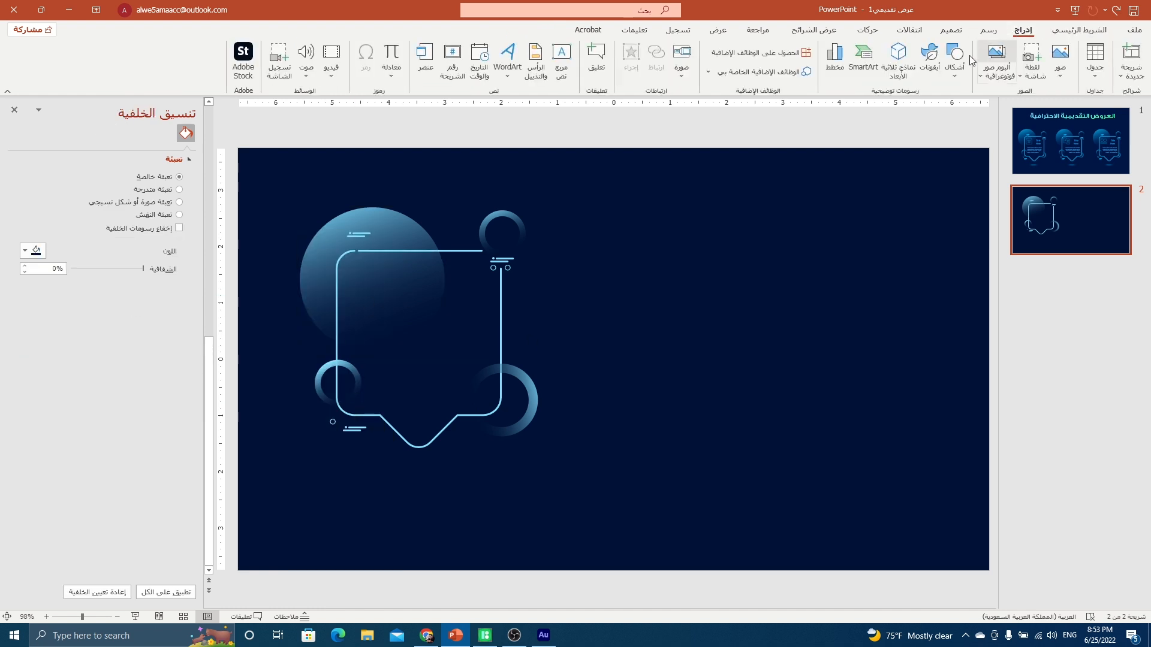
pyautogui.click(956, 72)
pyautogui.click(903, 108)
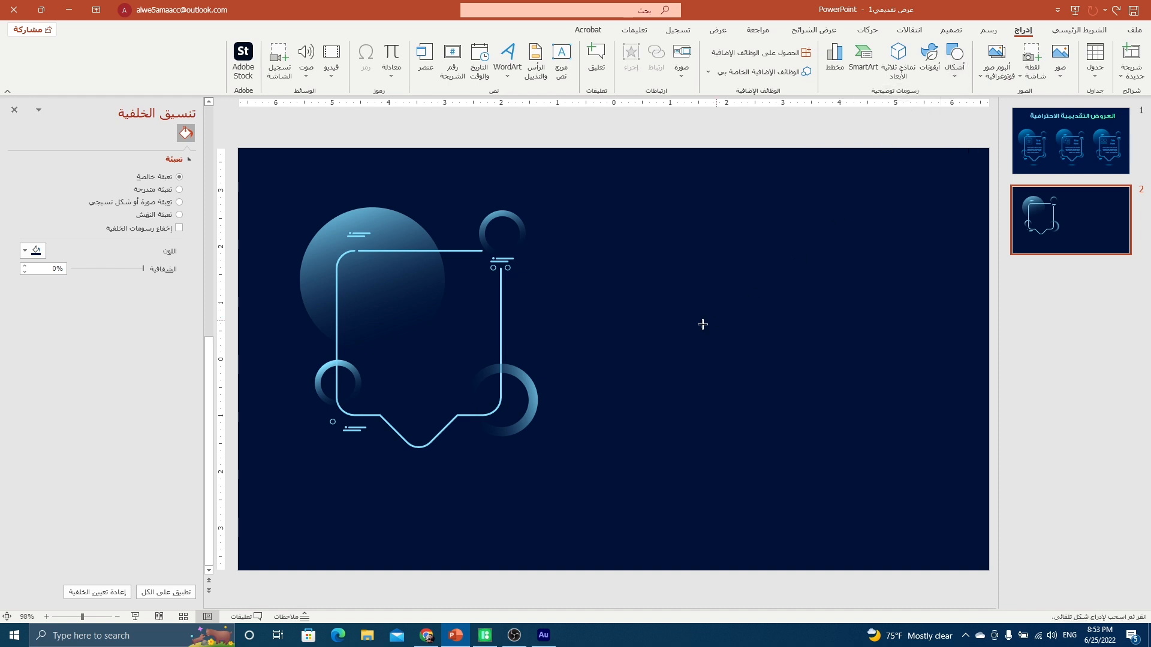
pyautogui.moveTo(648, 357); pyautogui.dragTo(748, 375)
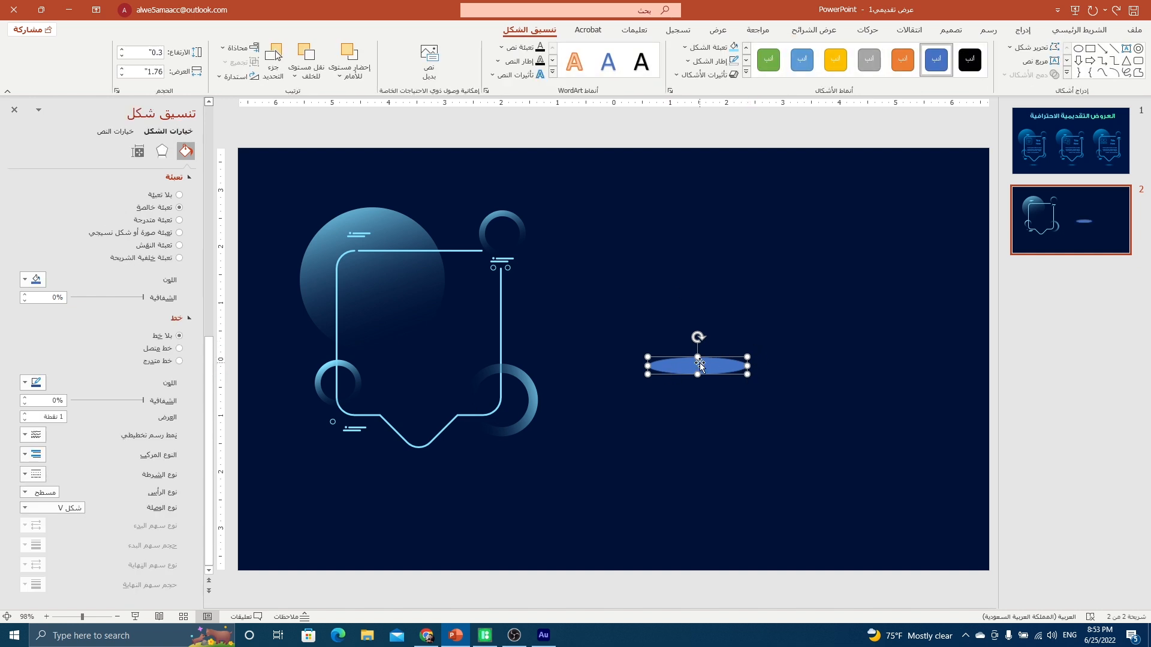
pyautogui.click(708, 61)
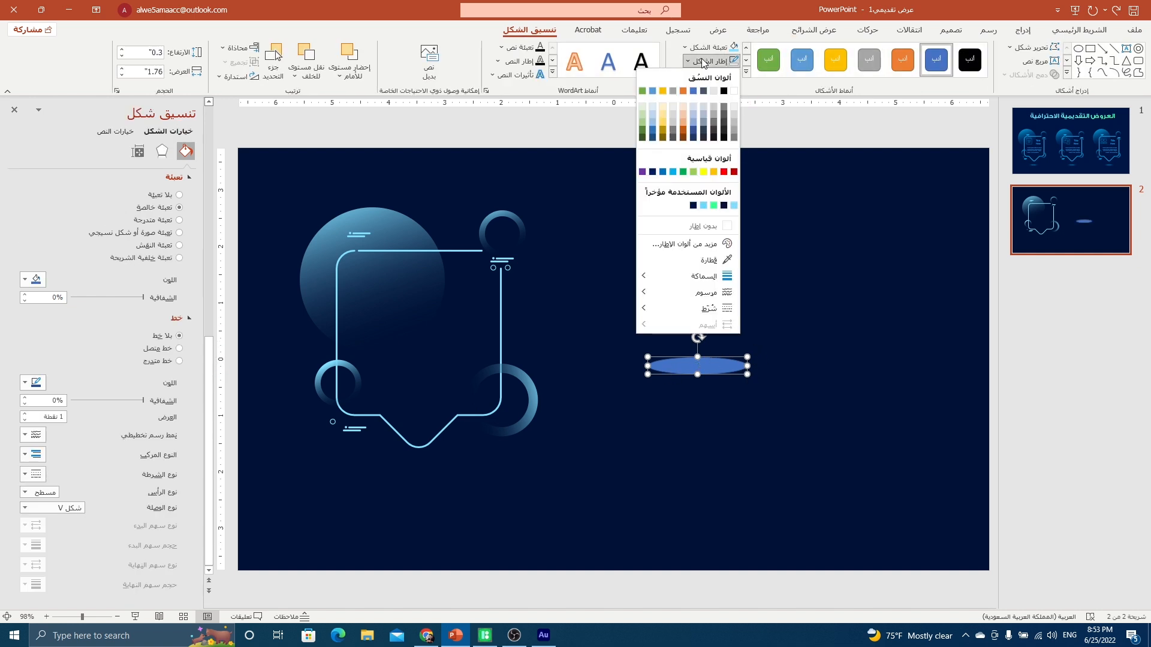
pyautogui.click(686, 227)
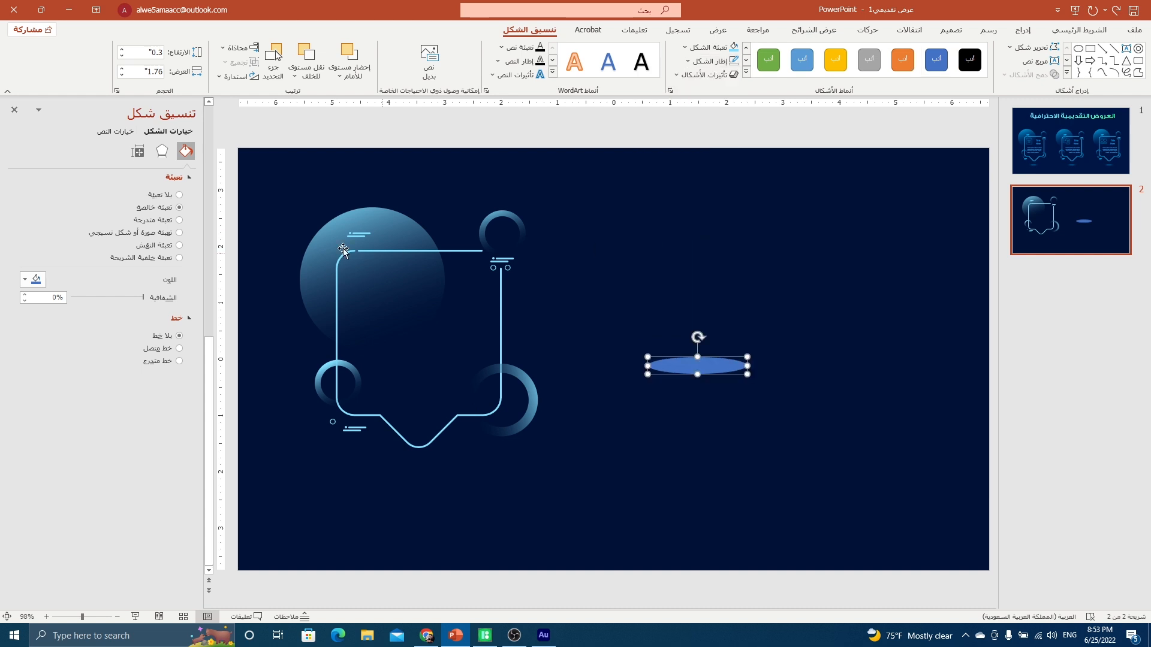
# Give the ellipse a Path gradient with the light stop at 4% position and 44% transparency, and the dark stop at 98% with 100% transparency
pyautogui.click(161, 220)
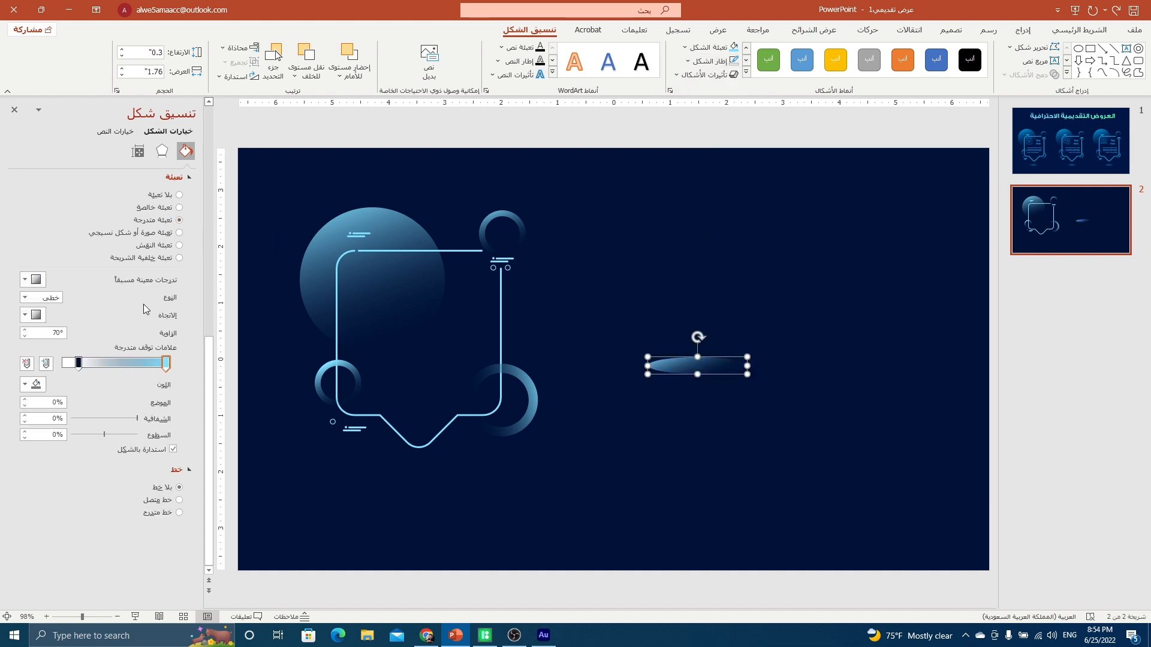
pyautogui.click(25, 298)
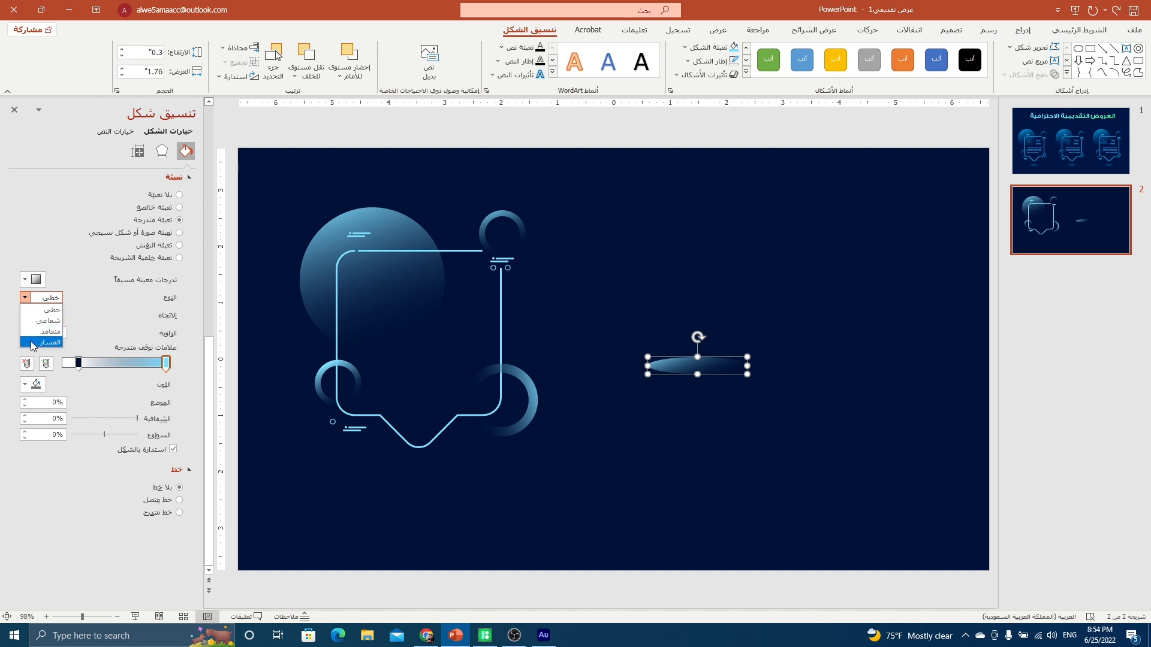
pyautogui.click(32, 343)
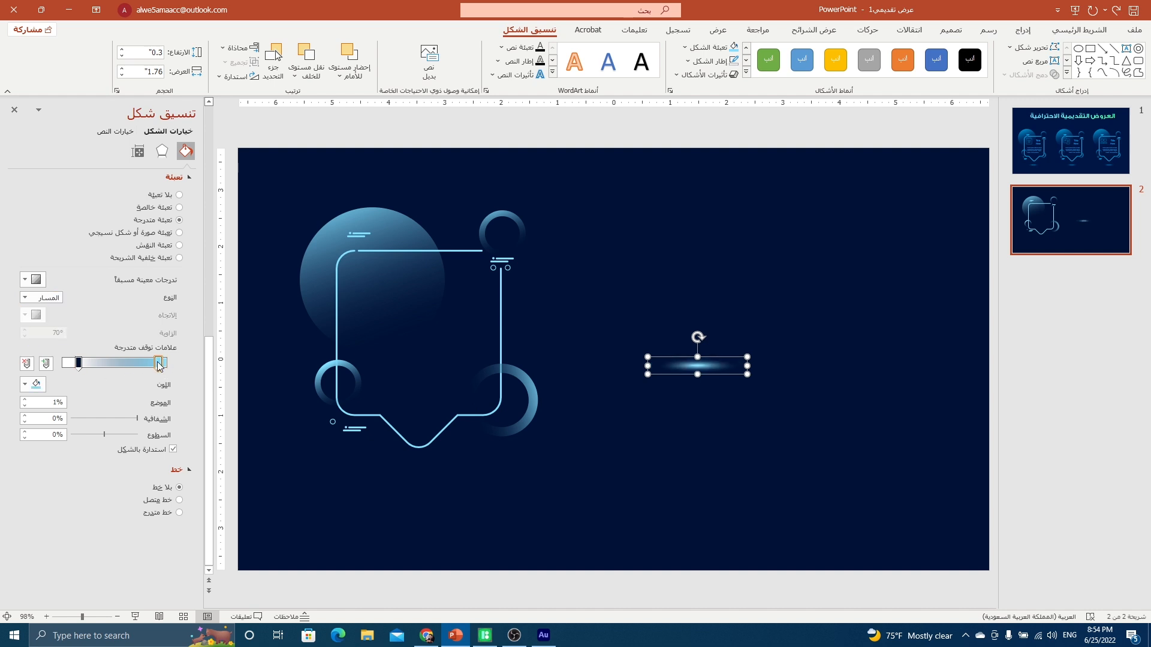
pyautogui.moveTo(166, 364); pyautogui.dragTo(163, 363)
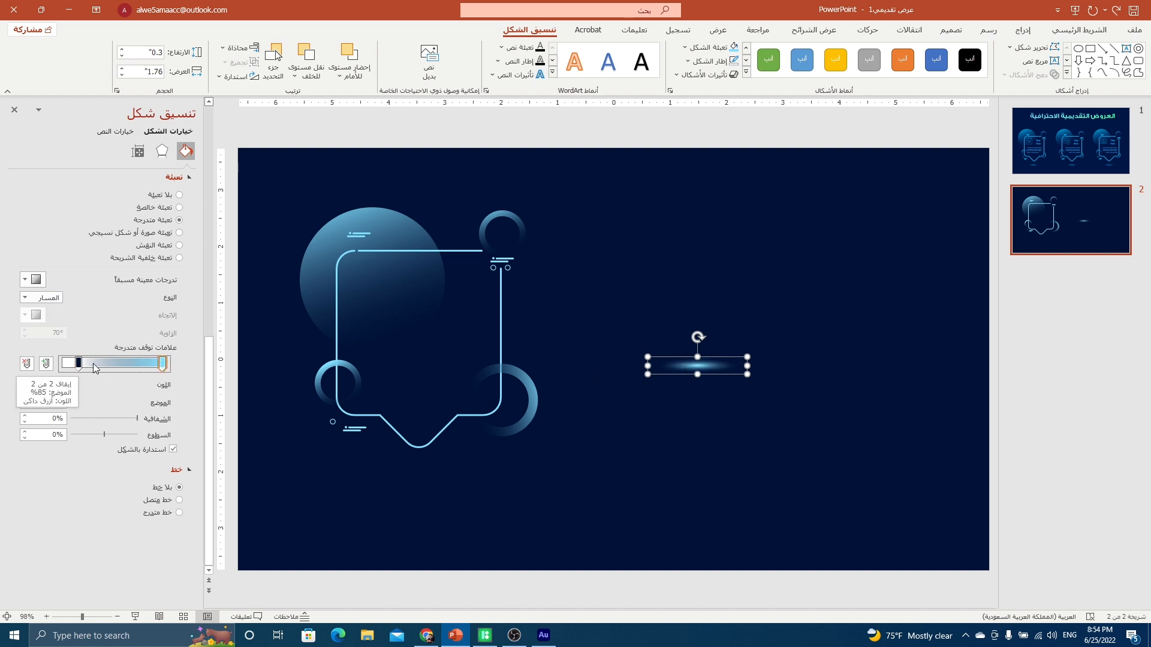
pyautogui.moveTo(79, 364); pyautogui.dragTo(65, 363)
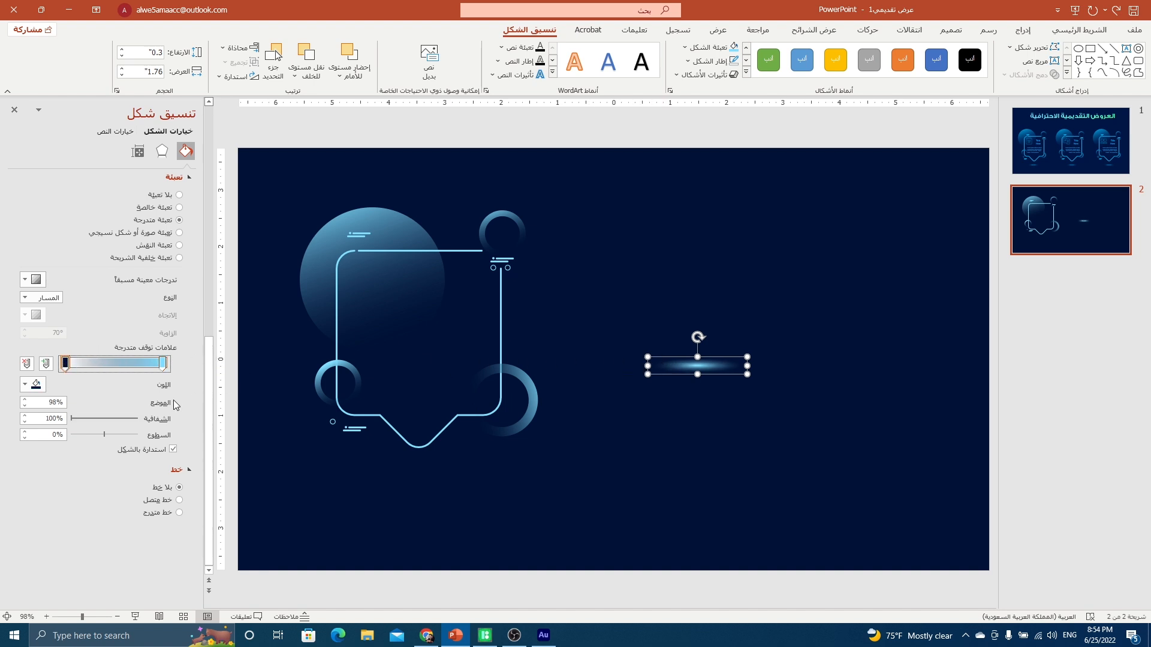
pyautogui.moveTo(71, 418); pyautogui.dragTo(66, 418)
pyautogui.click(162, 364)
pyautogui.moveTo(141, 420); pyautogui.dragTo(111, 422)
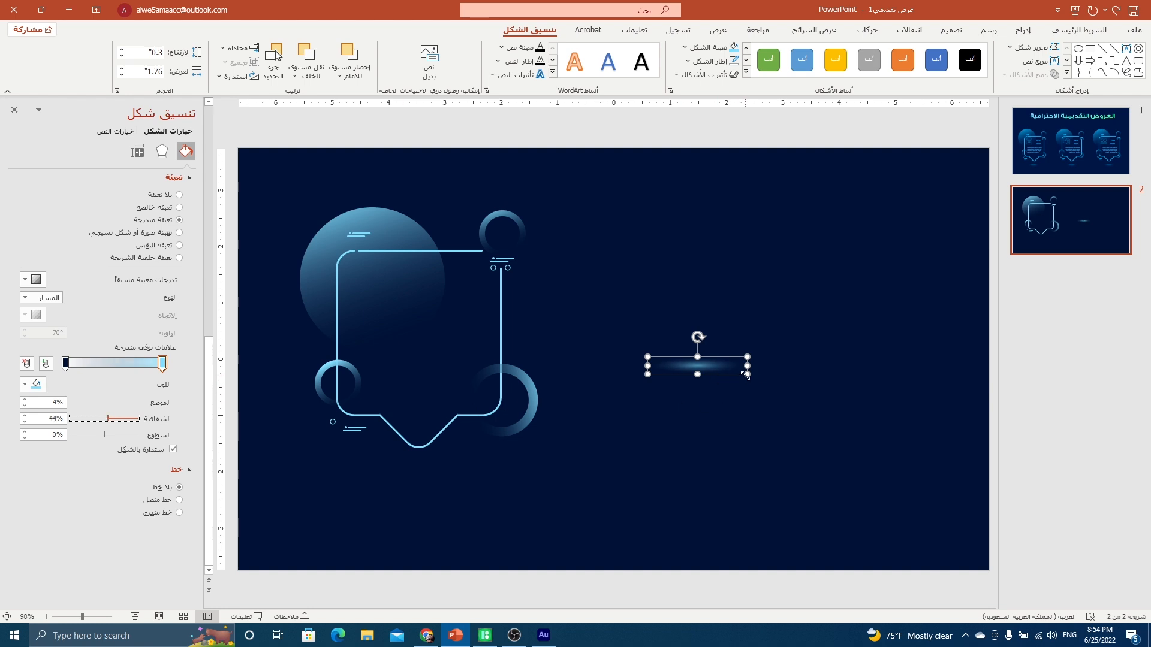
# Enlarge the glowing ellipse slightly and place it centred beneath the callout's pointer
pyautogui.moveTo(747, 375); pyautogui.dragTo(446, 488)
pyautogui.click(567, 459)
pyautogui.click(591, 459)
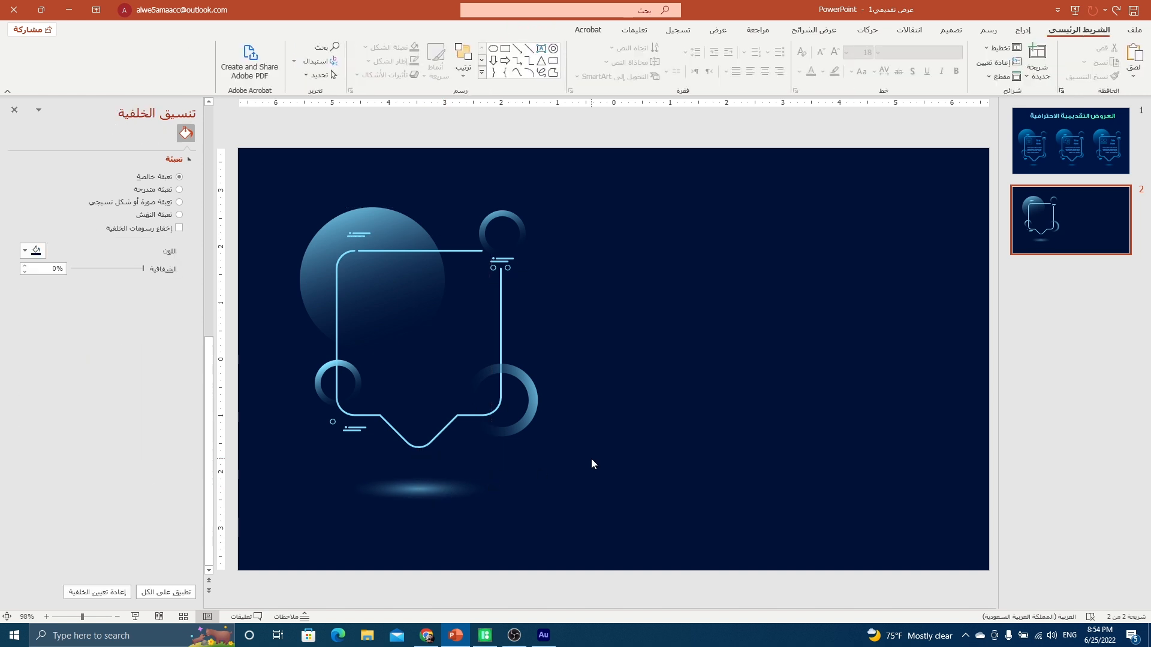
# Insert a text box beside the callout with left-to-right text direction and the recently used light blue font color
pyautogui.click(1022, 30)
pyautogui.click(562, 73)
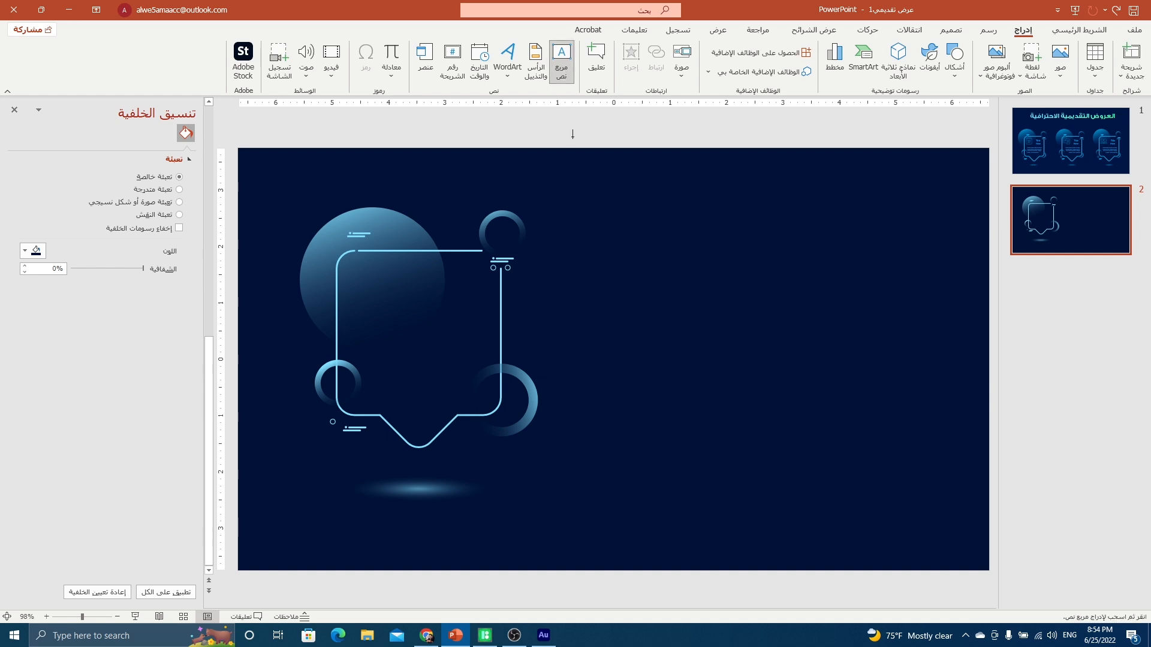
pyautogui.moveTo(576, 272); pyautogui.dragTo(653, 327)
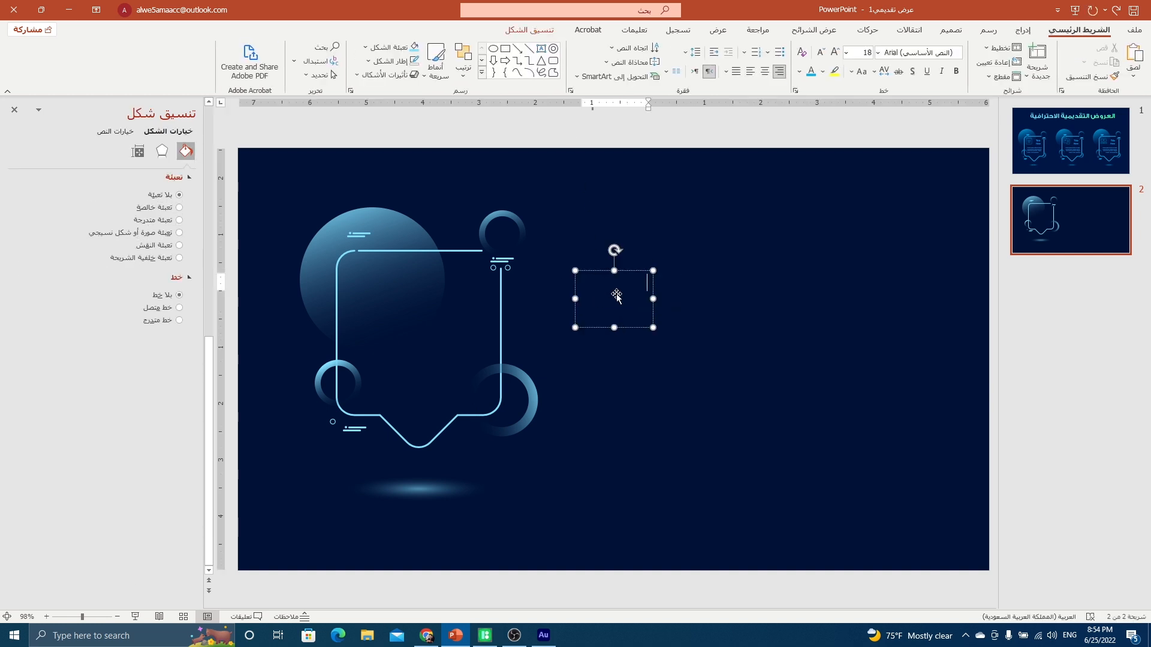
pyautogui.click(695, 73)
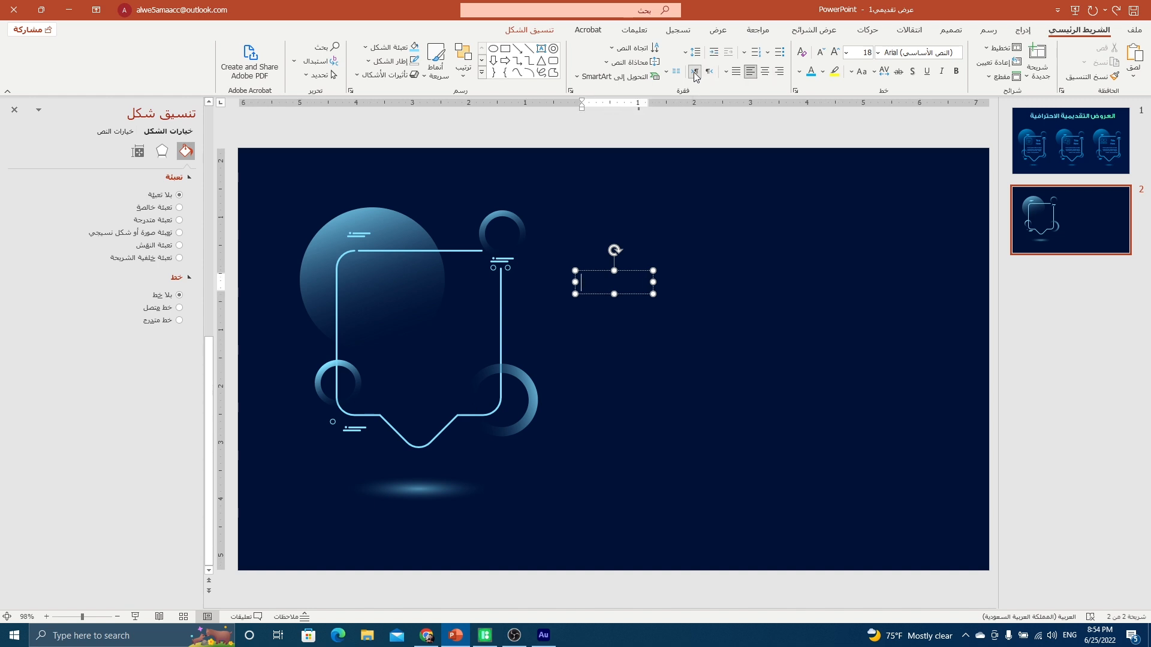
pyautogui.click(800, 71)
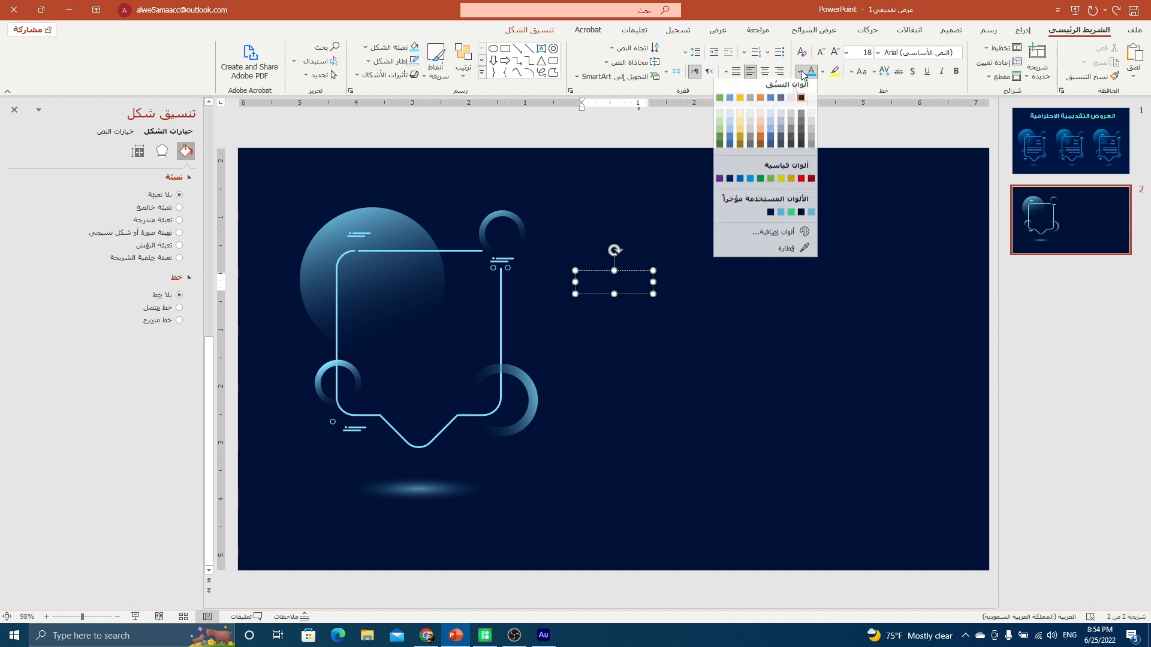
pyautogui.click(811, 217)
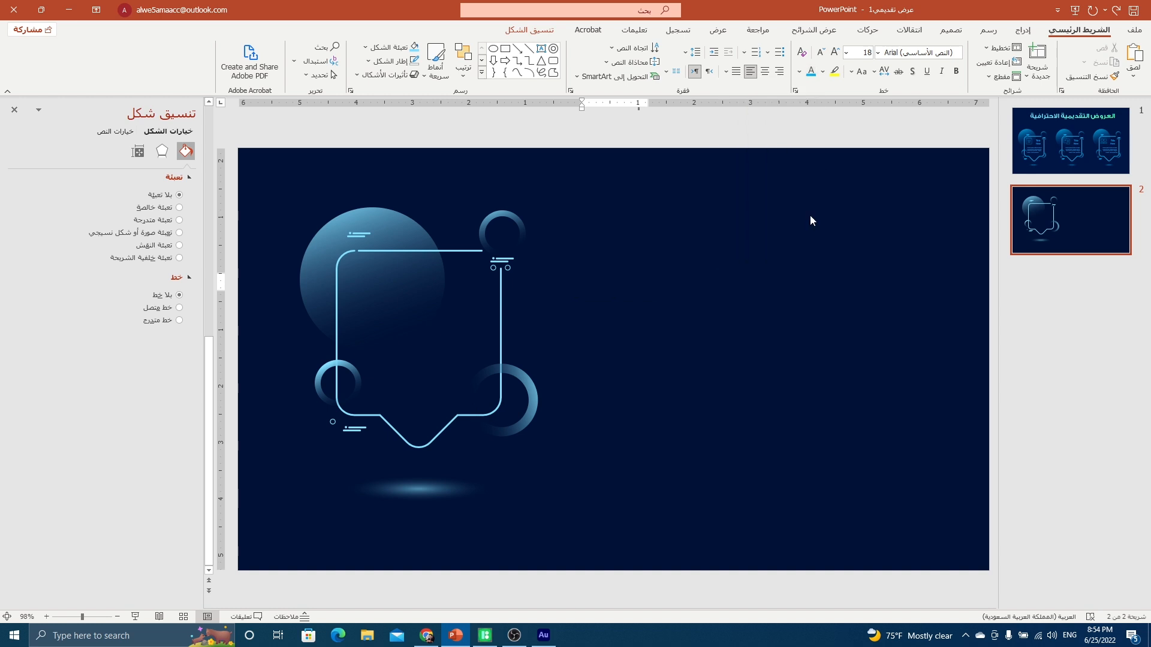